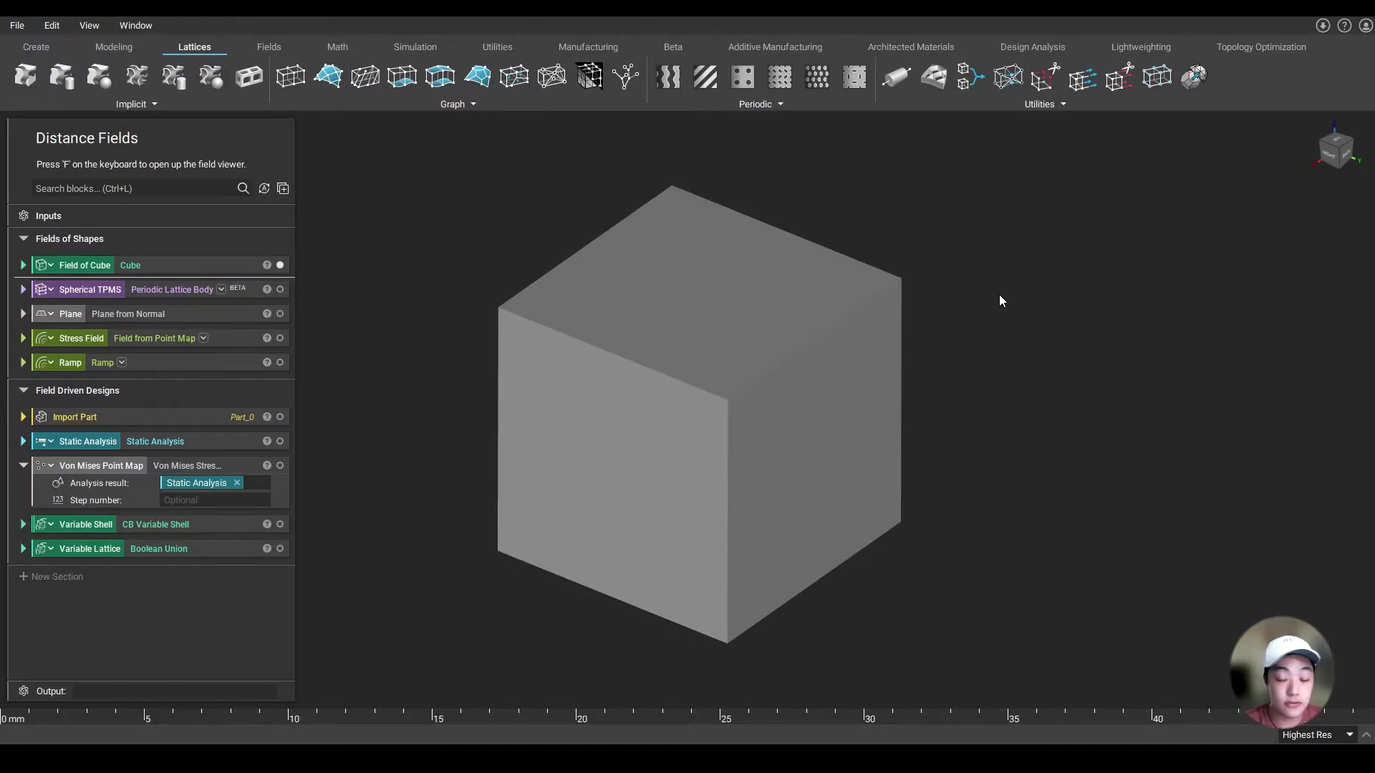
right_click_drag(1008, 304, 1023, 305)
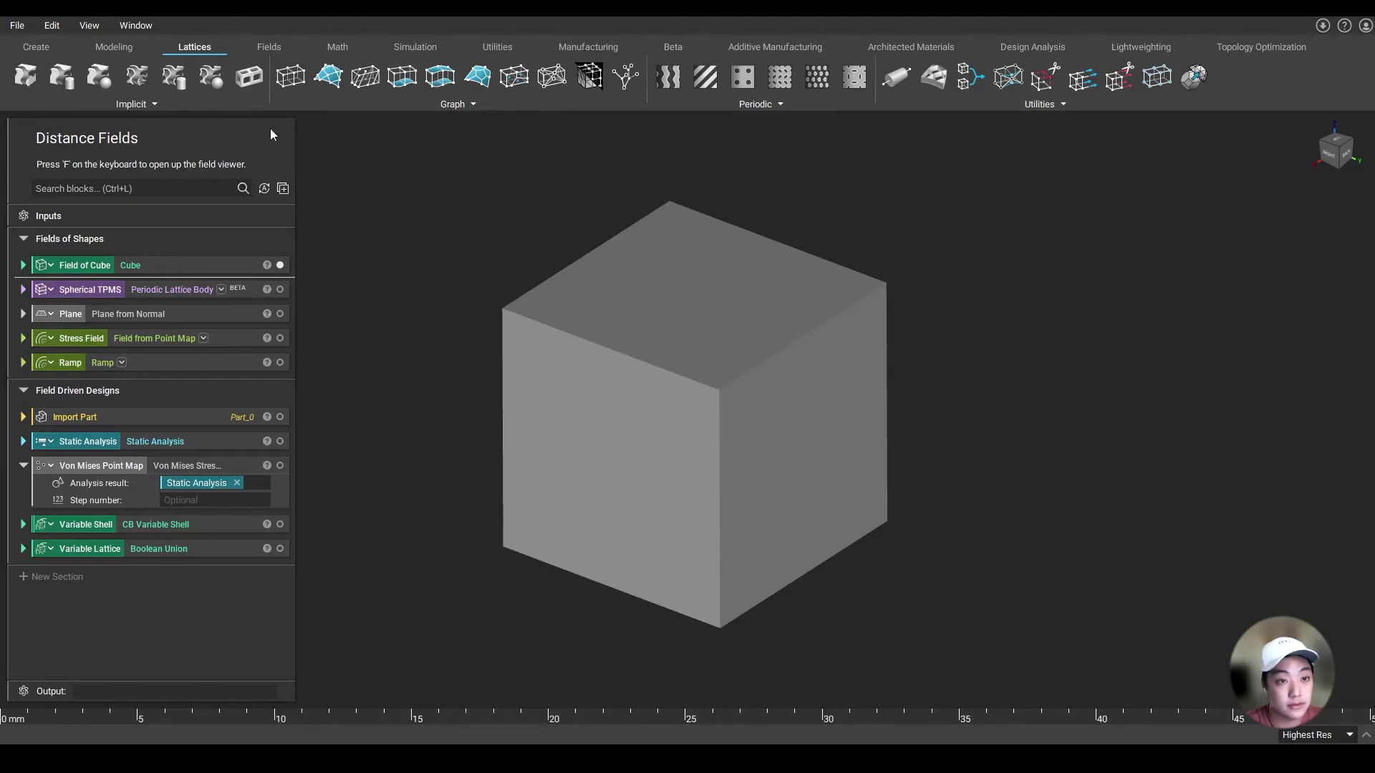
left_click(90, 25)
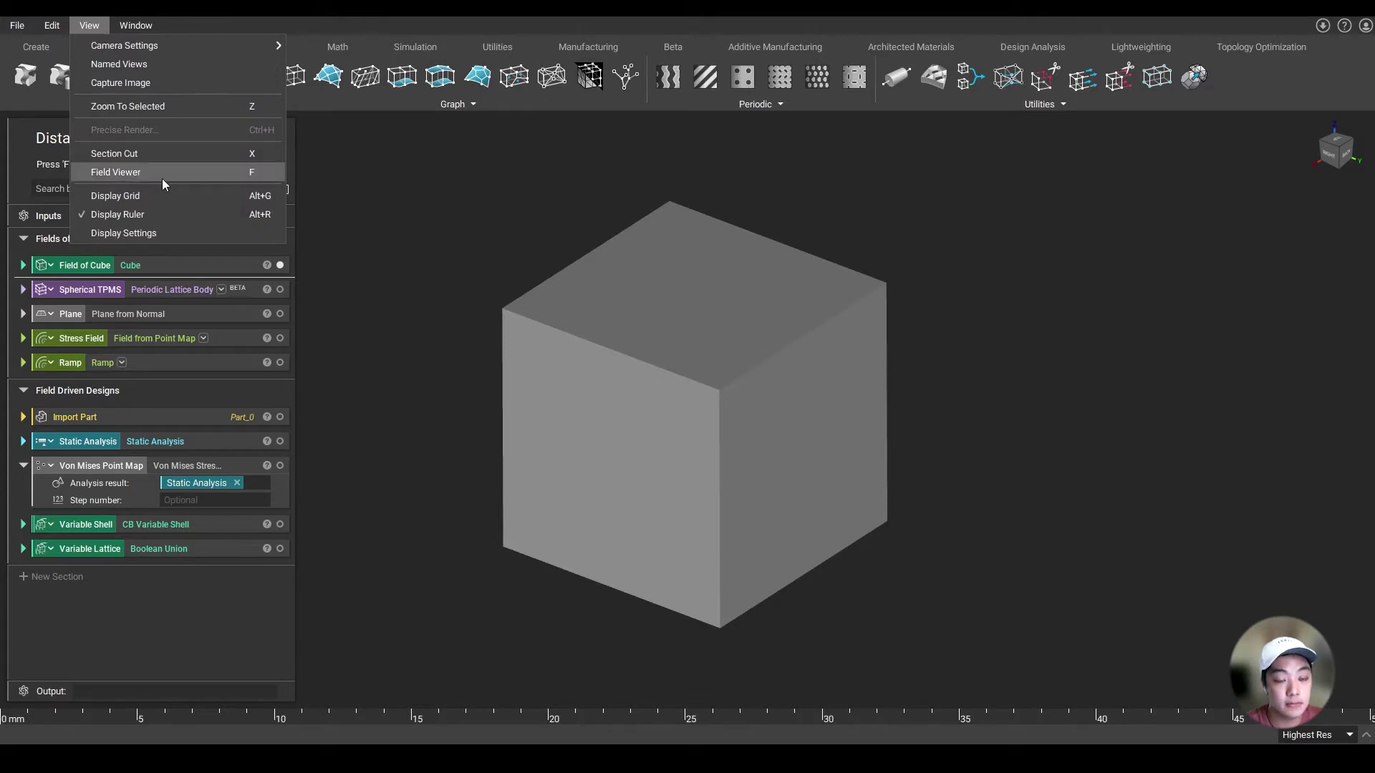
left_click(333, 182)
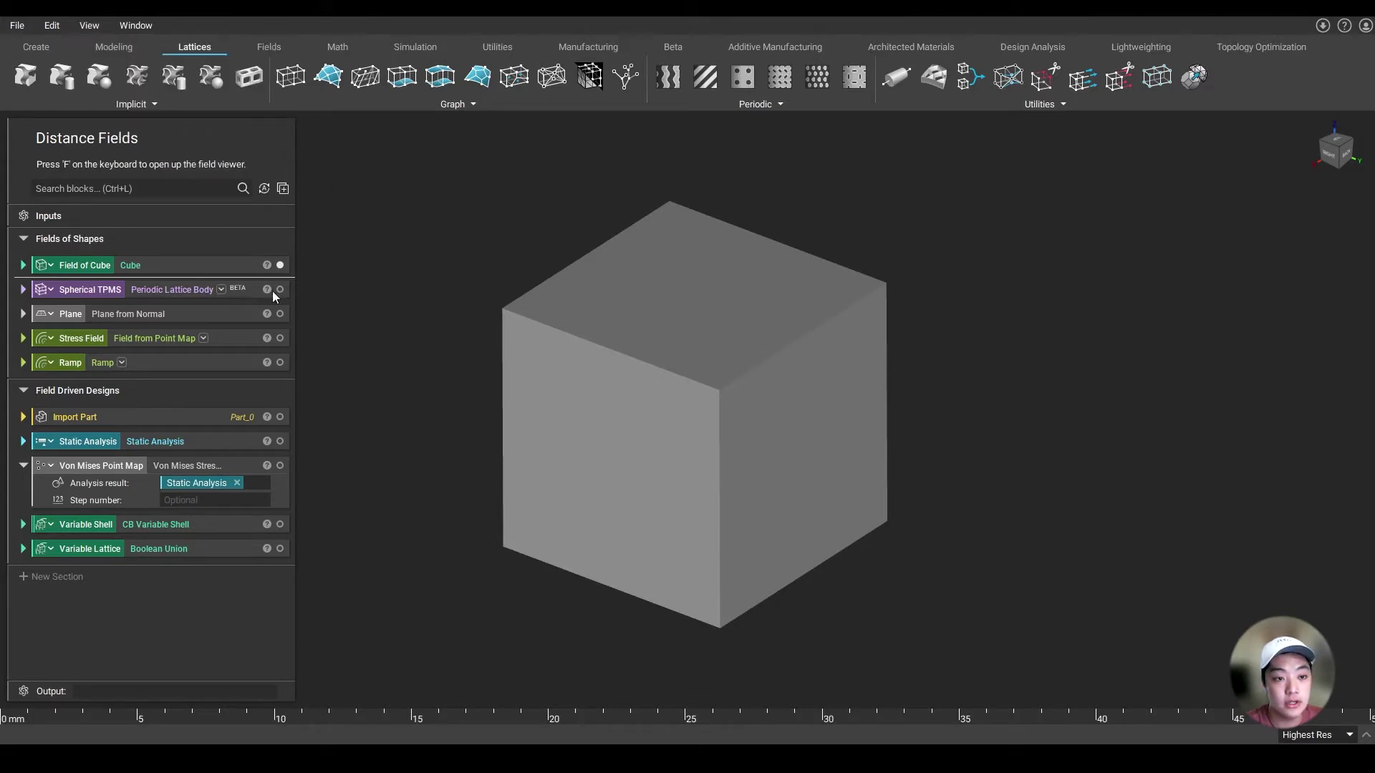
- Show the Field of Cube block's distance field in the field viewer, with its solid body hidden and value probing enabled
left_click(190, 265)
key("f")
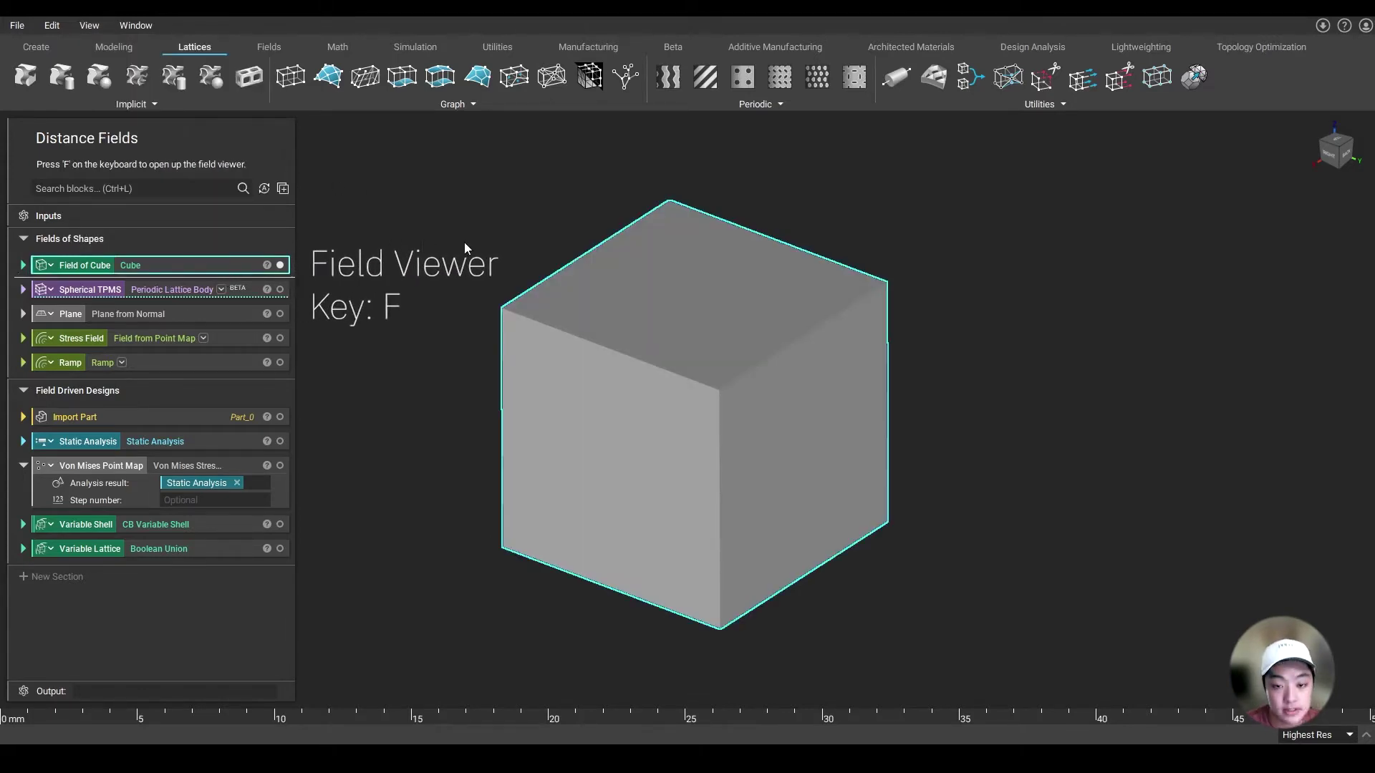
right_click_drag(465, 265, 471, 261)
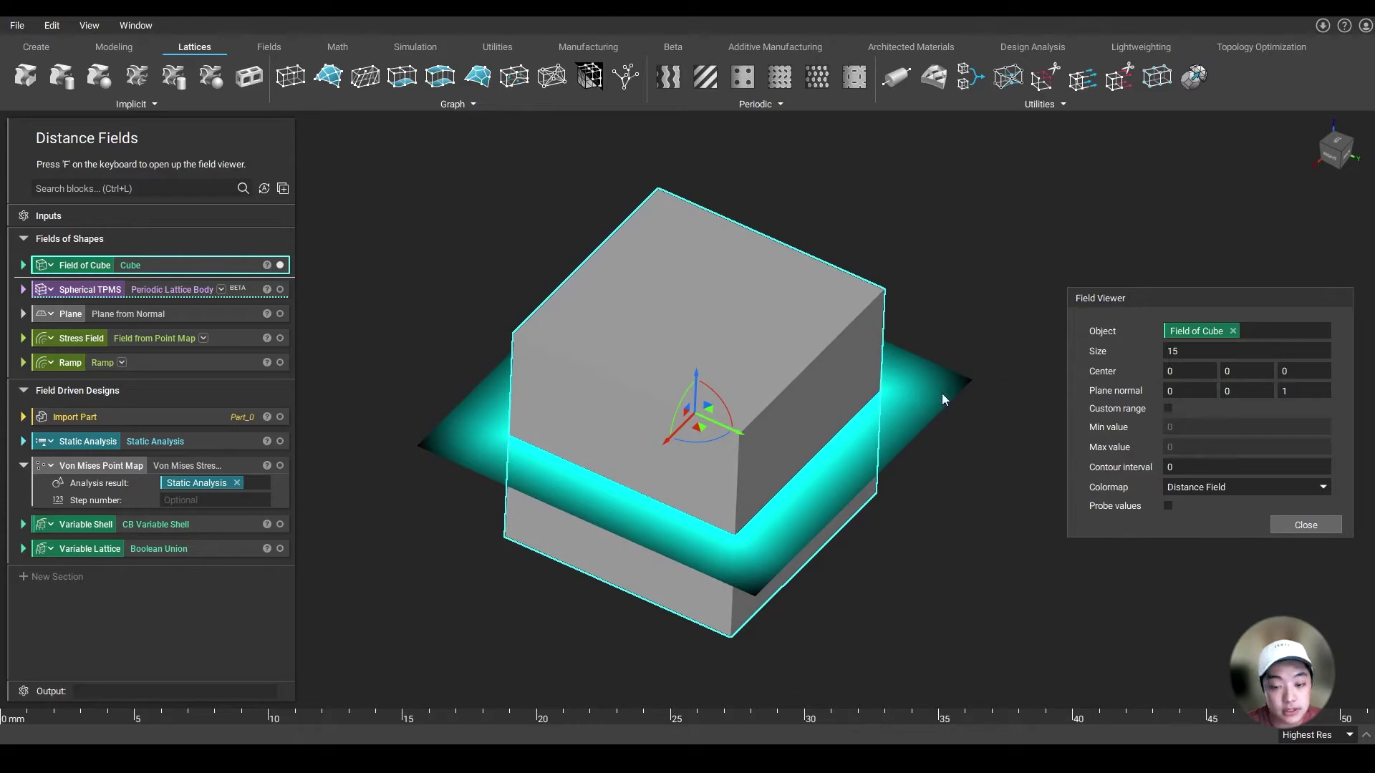
left_click(279, 266)
right_click_drag(672, 323, 715, 394)
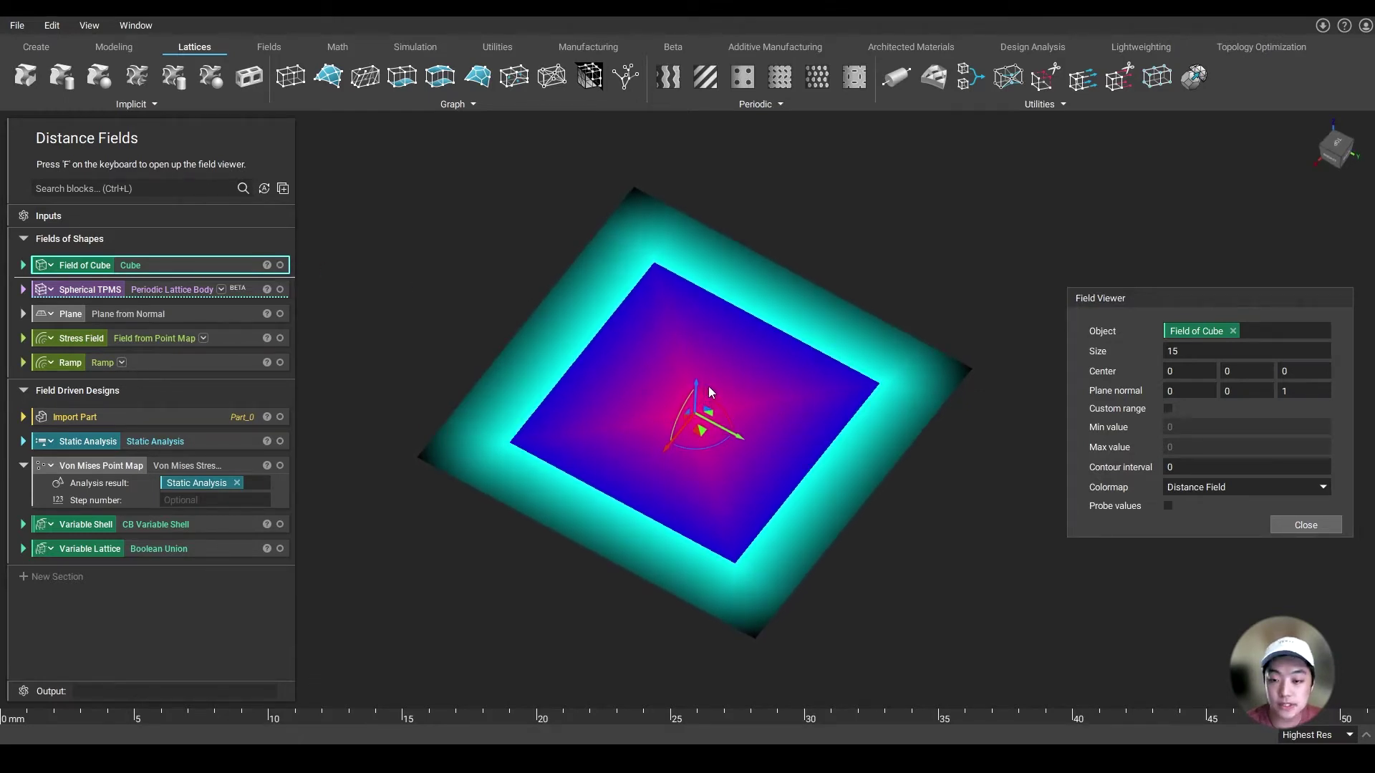
scroll(729, 392, "up", 1)
right_click_drag(729, 392, 729, 391)
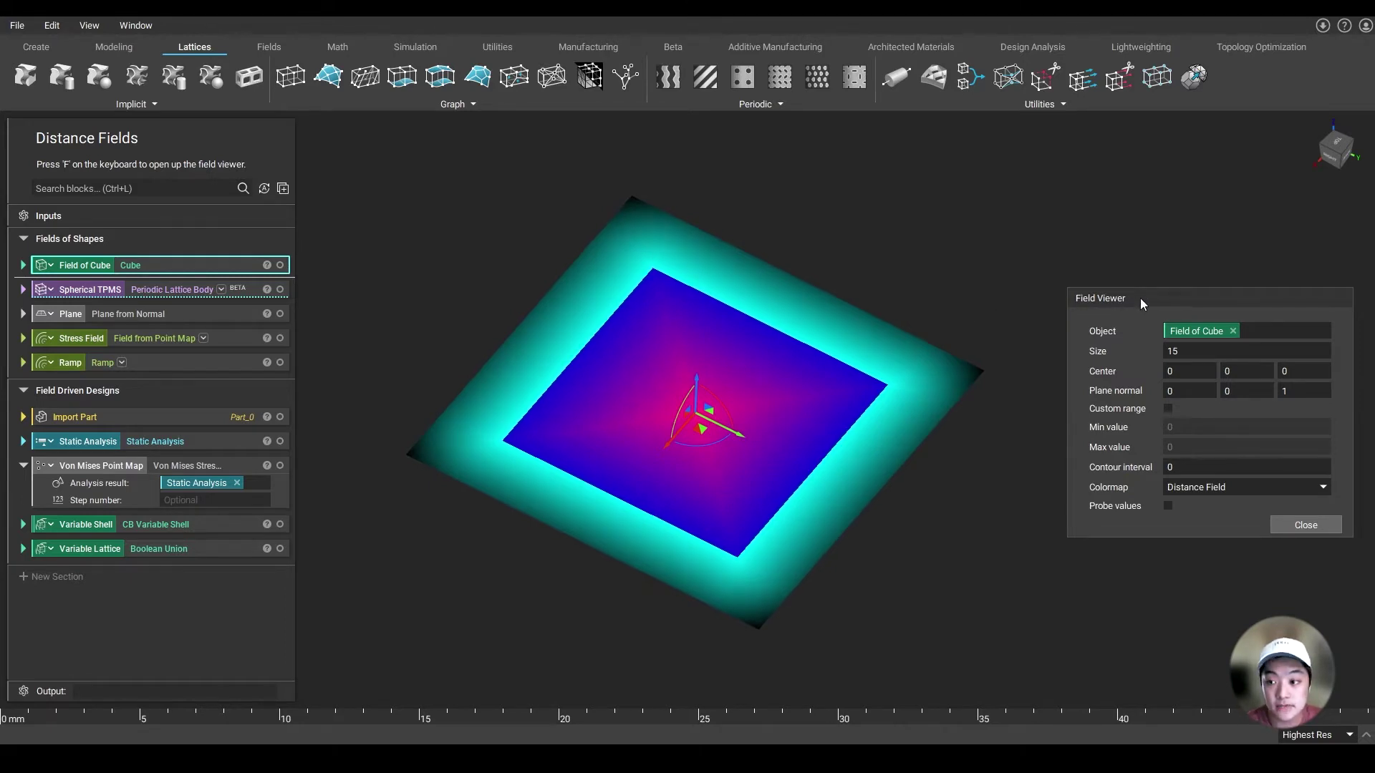
left_click_drag(1140, 299, 1136, 281)
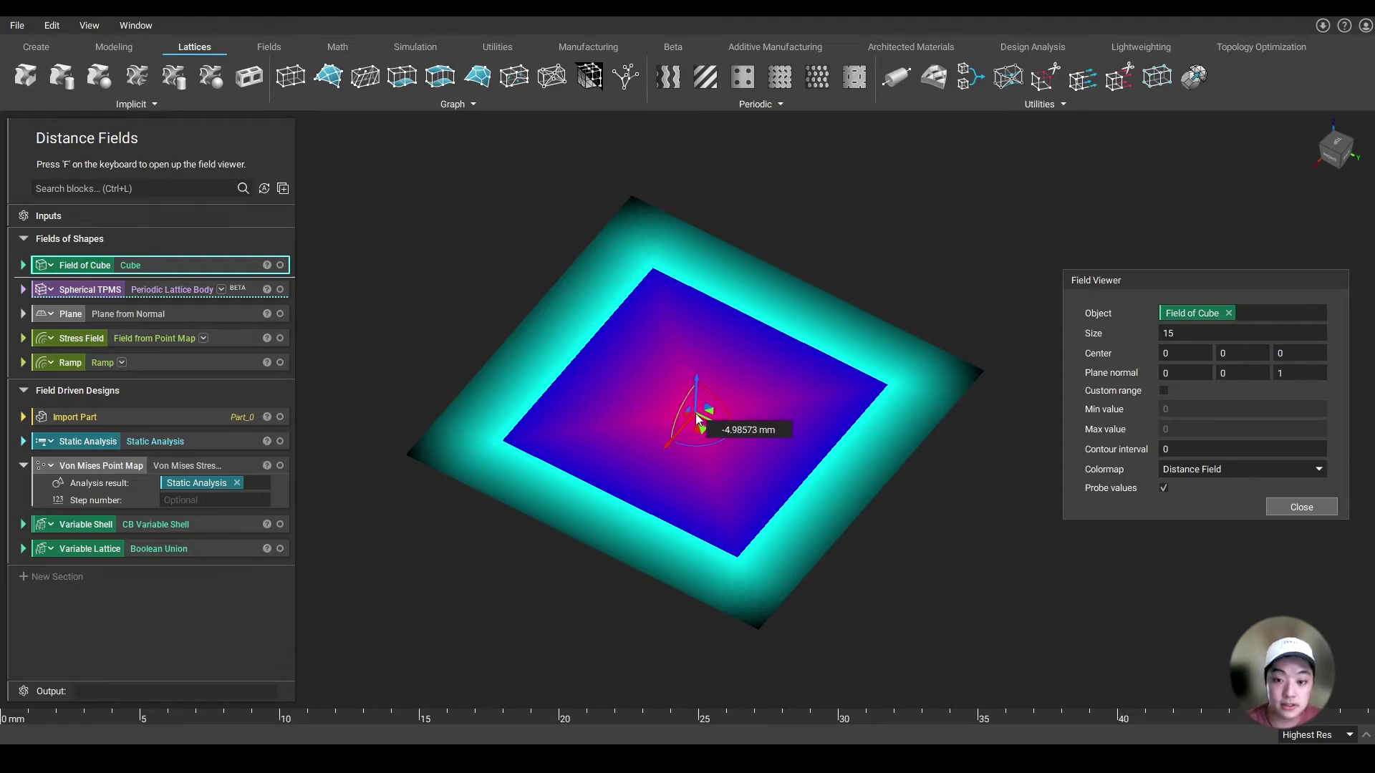
- Isolate the Spherical TPMS body, fit it in the viewport and close the cube's field viewer
left_click(401, 299)
left_click(189, 288)
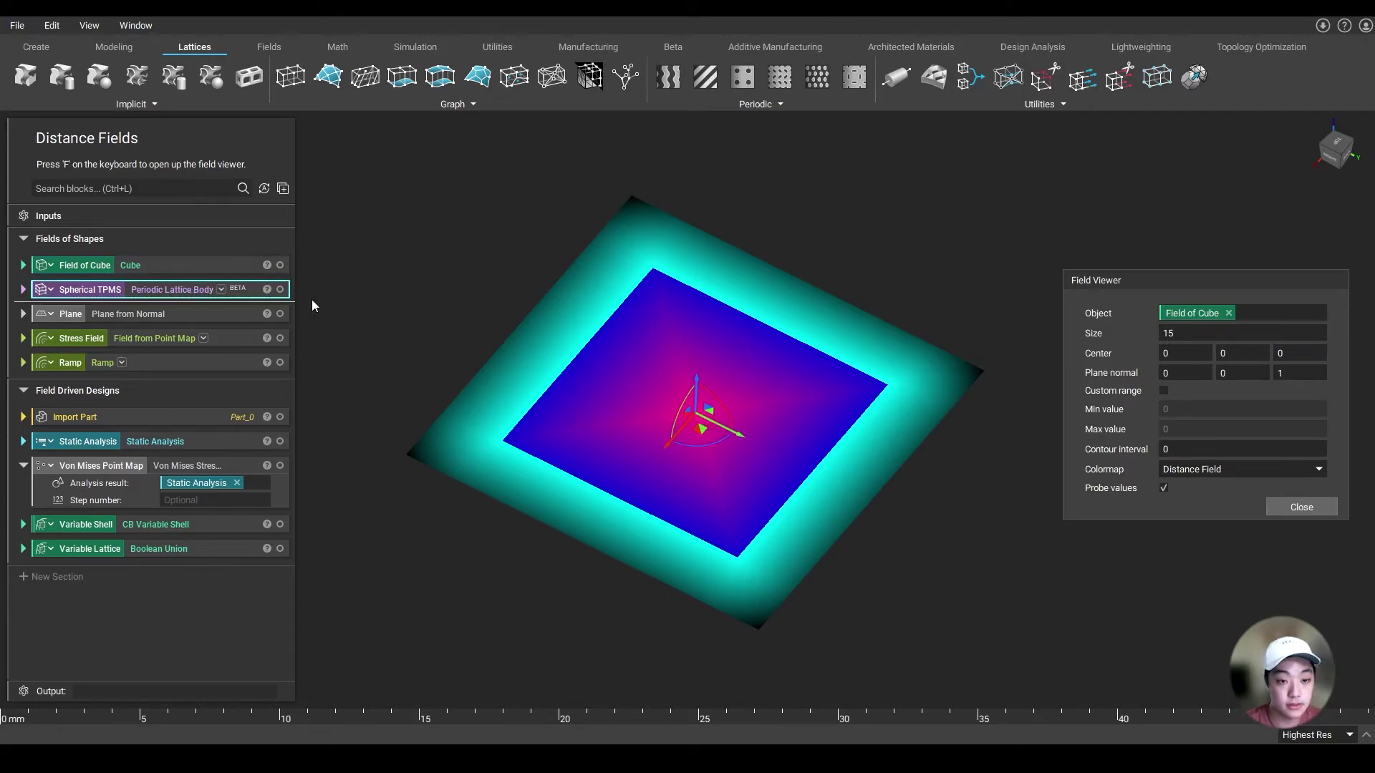
key("i")
key("z")
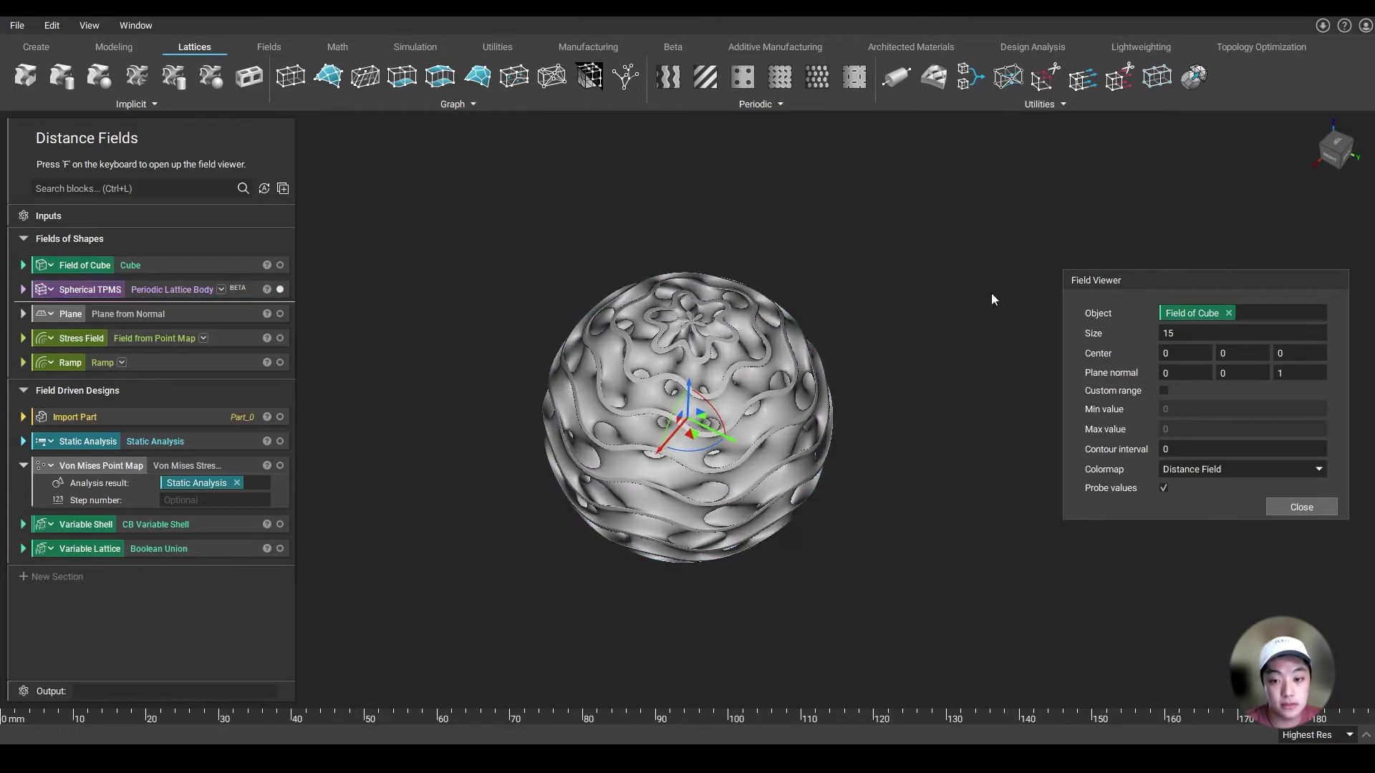
left_click(1301, 507)
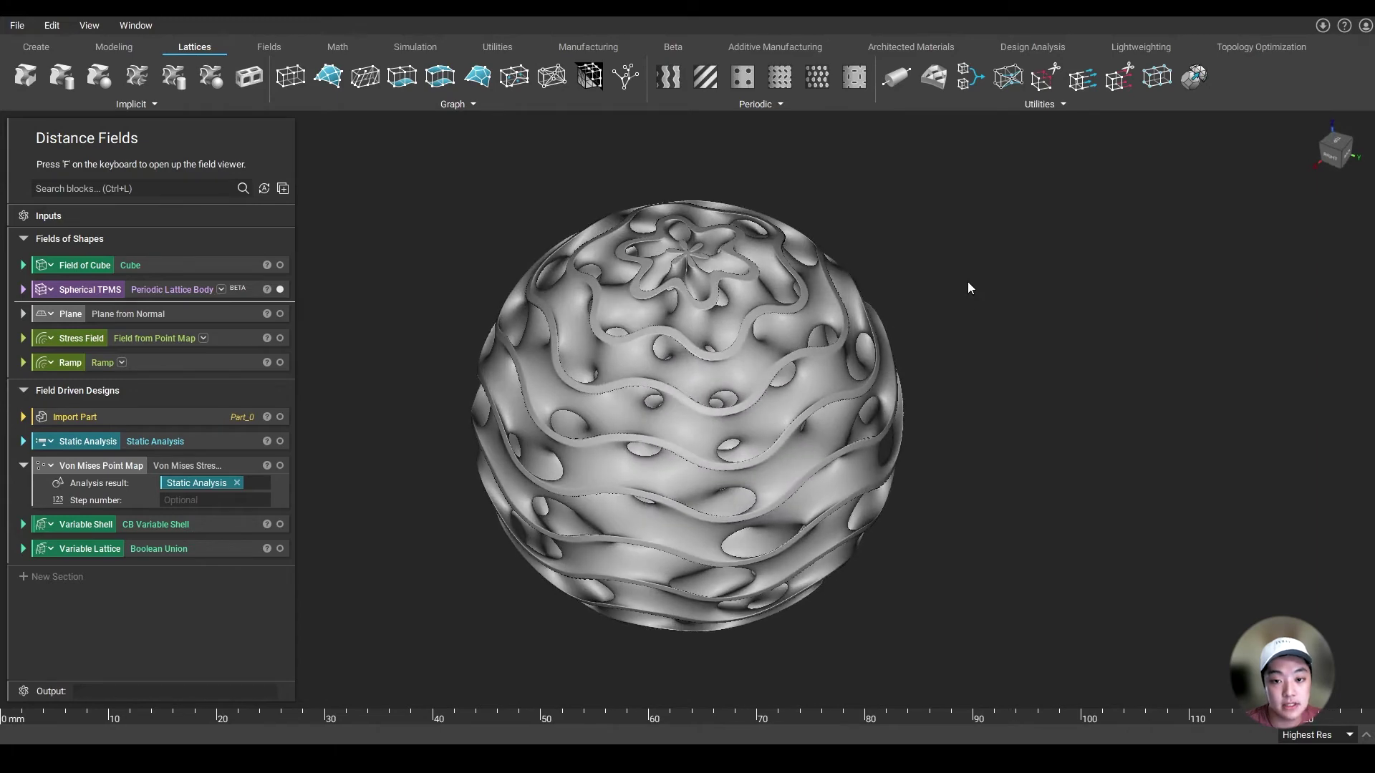
- Show the Spherical TPMS distance field in the field viewer, with its body hidden and value probing enabled
left_click(185, 294)
key("f")
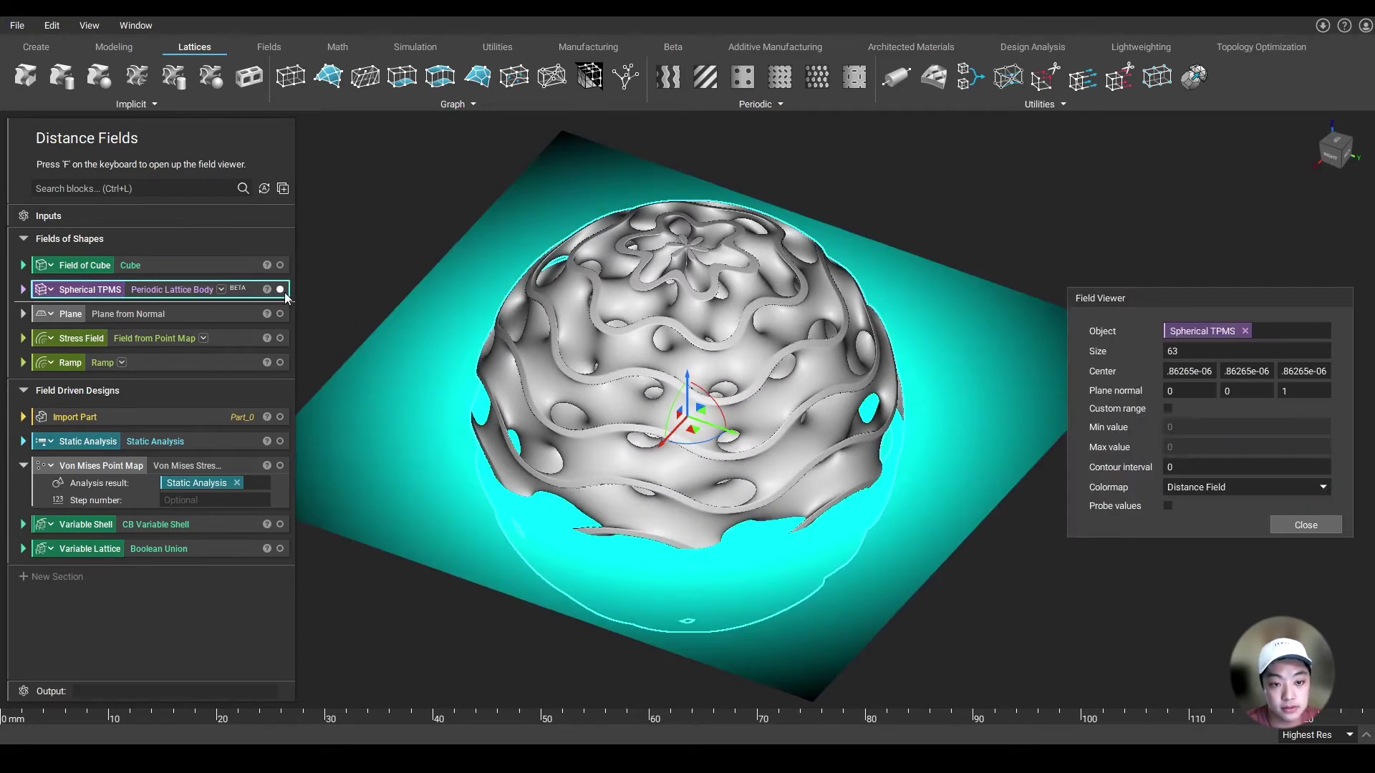
left_click(284, 292)
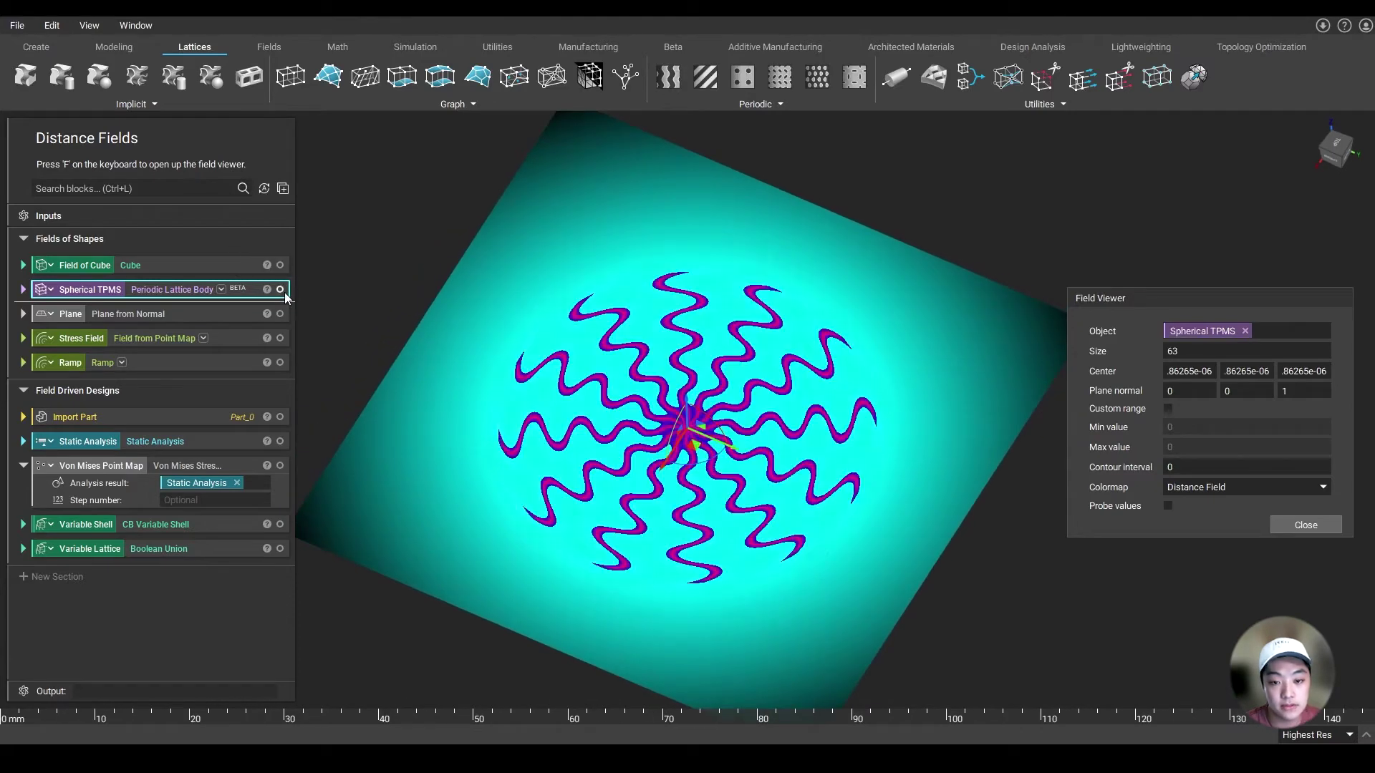
scroll(732, 395, "up", 3)
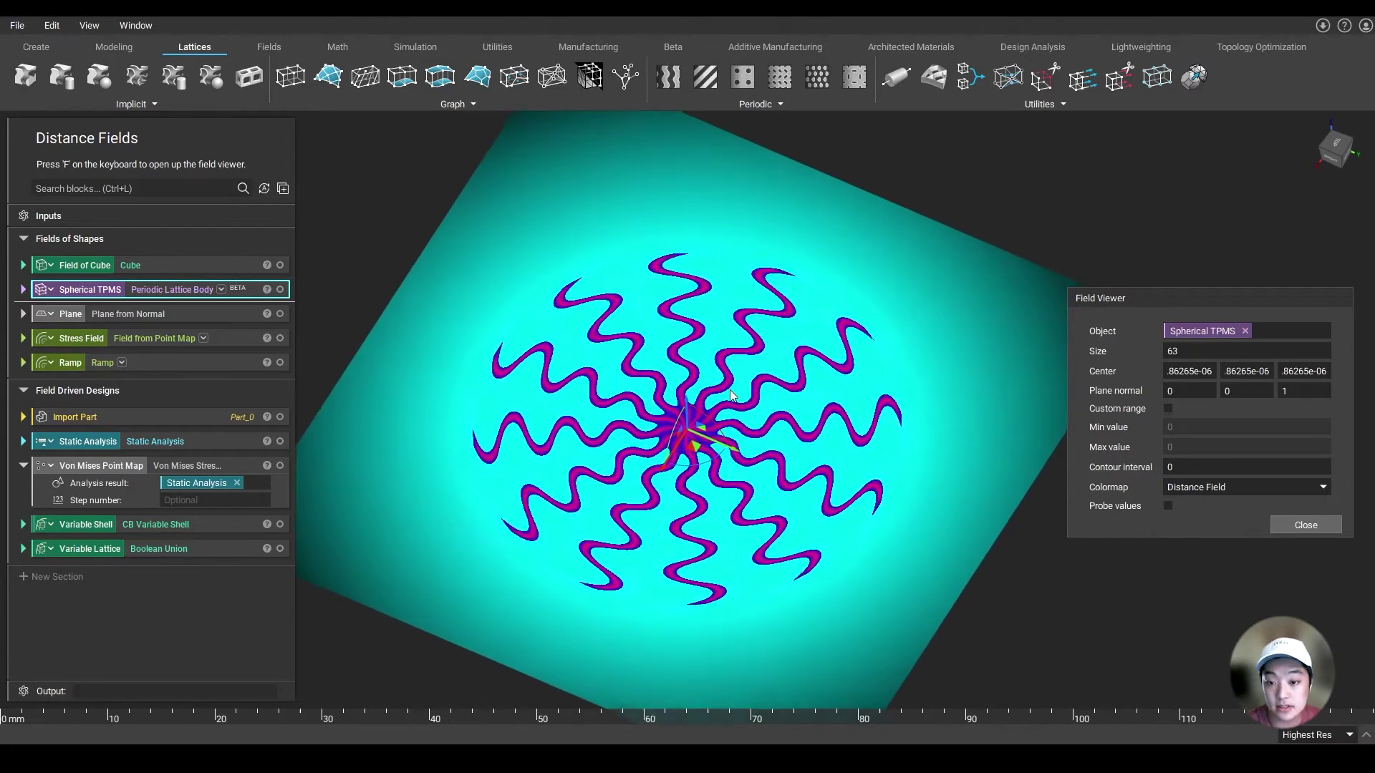
left_click(1168, 505)
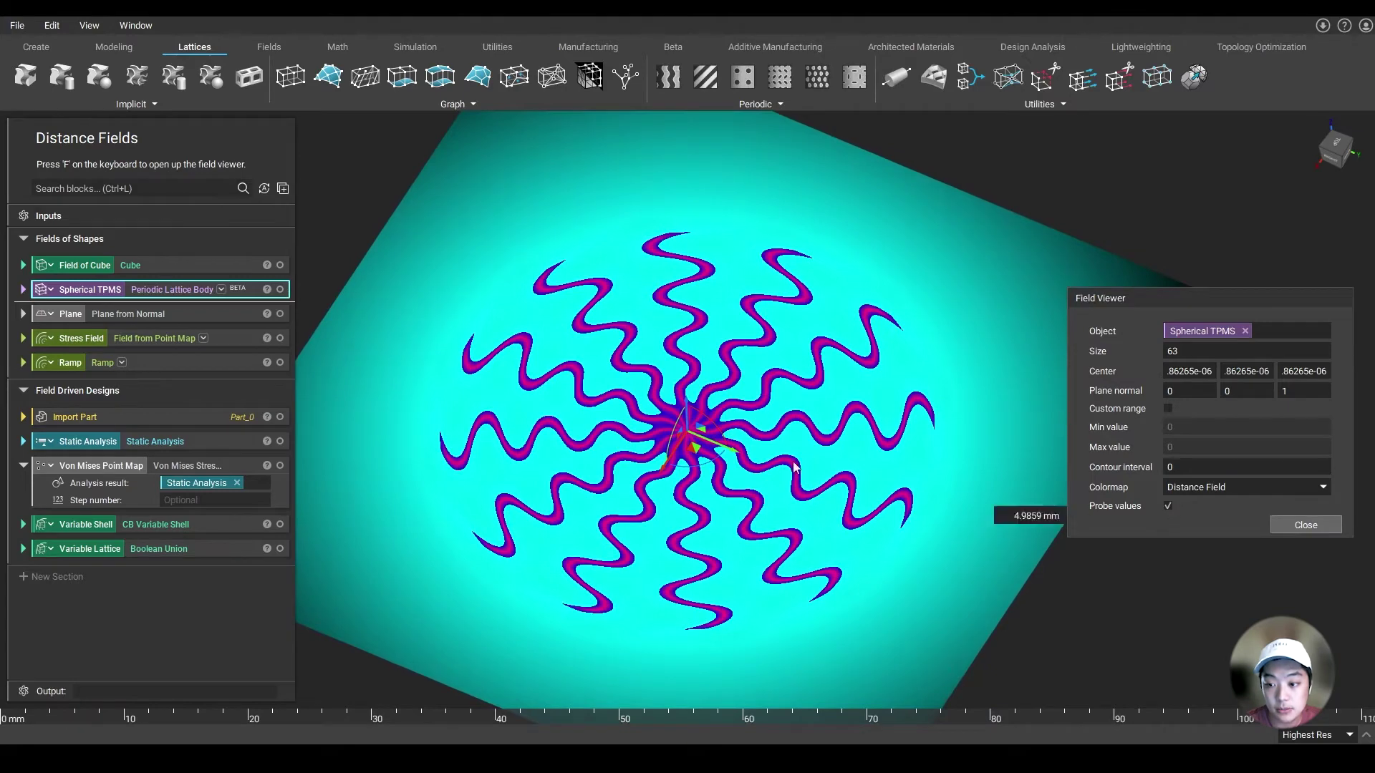
scroll(705, 427, "up", 1)
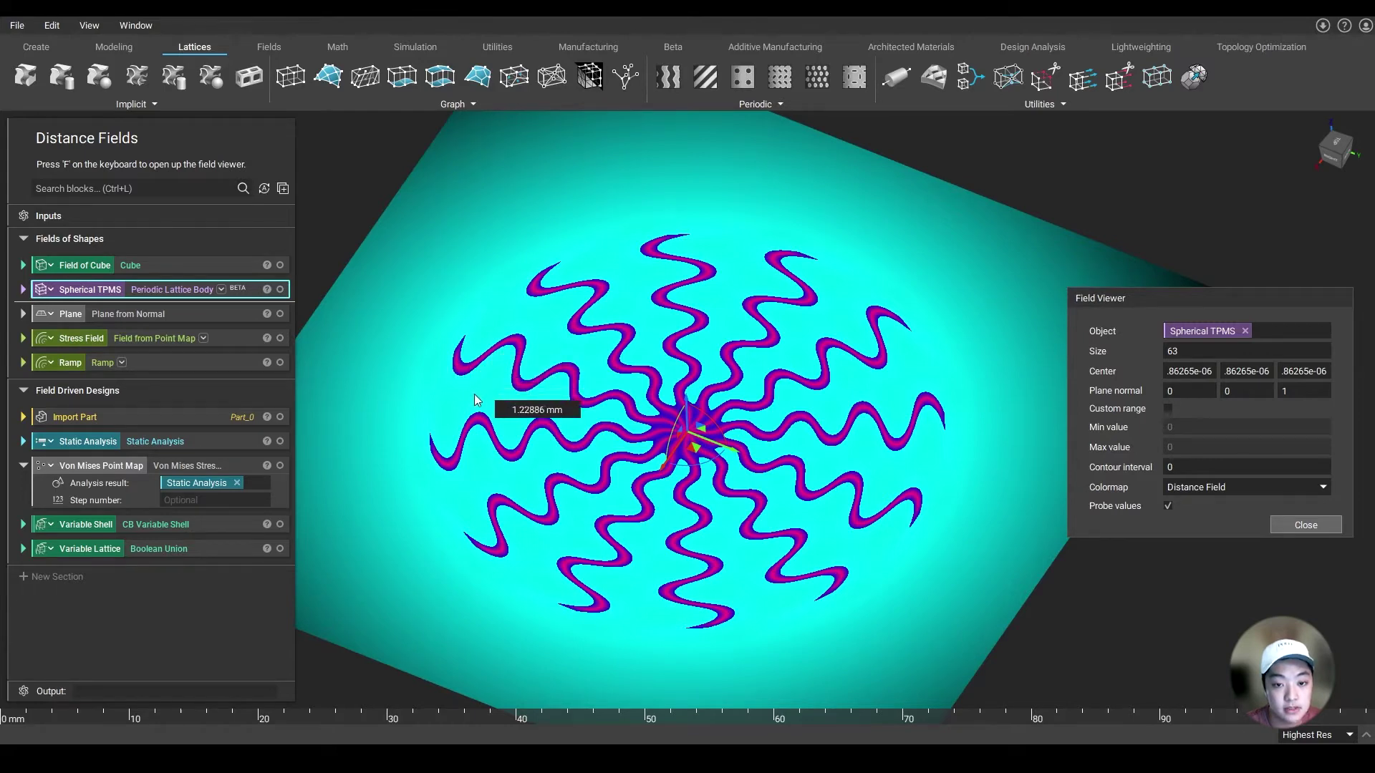
- Raise the Spherical TPMS field slice along Z to a center of about 3.6 and compare it with the lattice body
middle_click_drag(695, 417, 692, 387)
left_click_drag(688, 391, 692, 356)
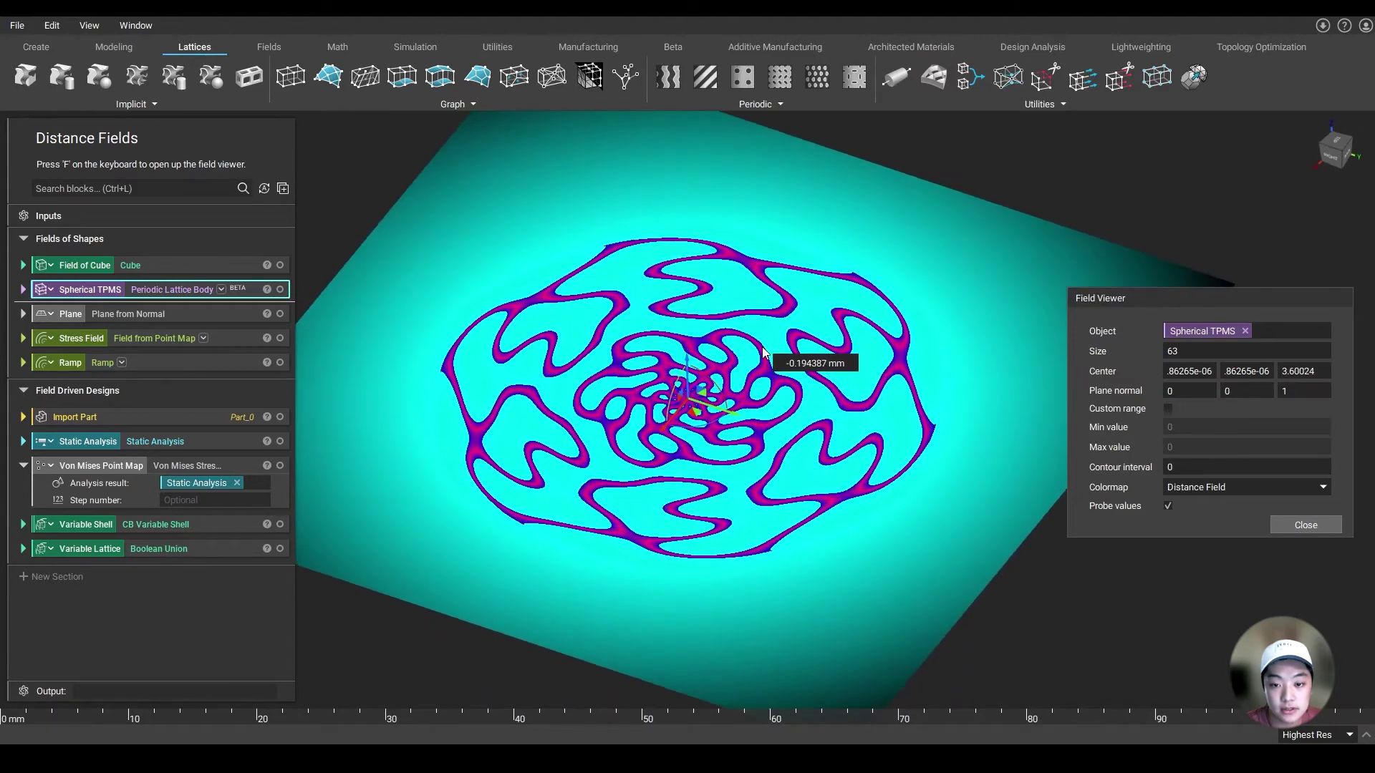
left_click(282, 290)
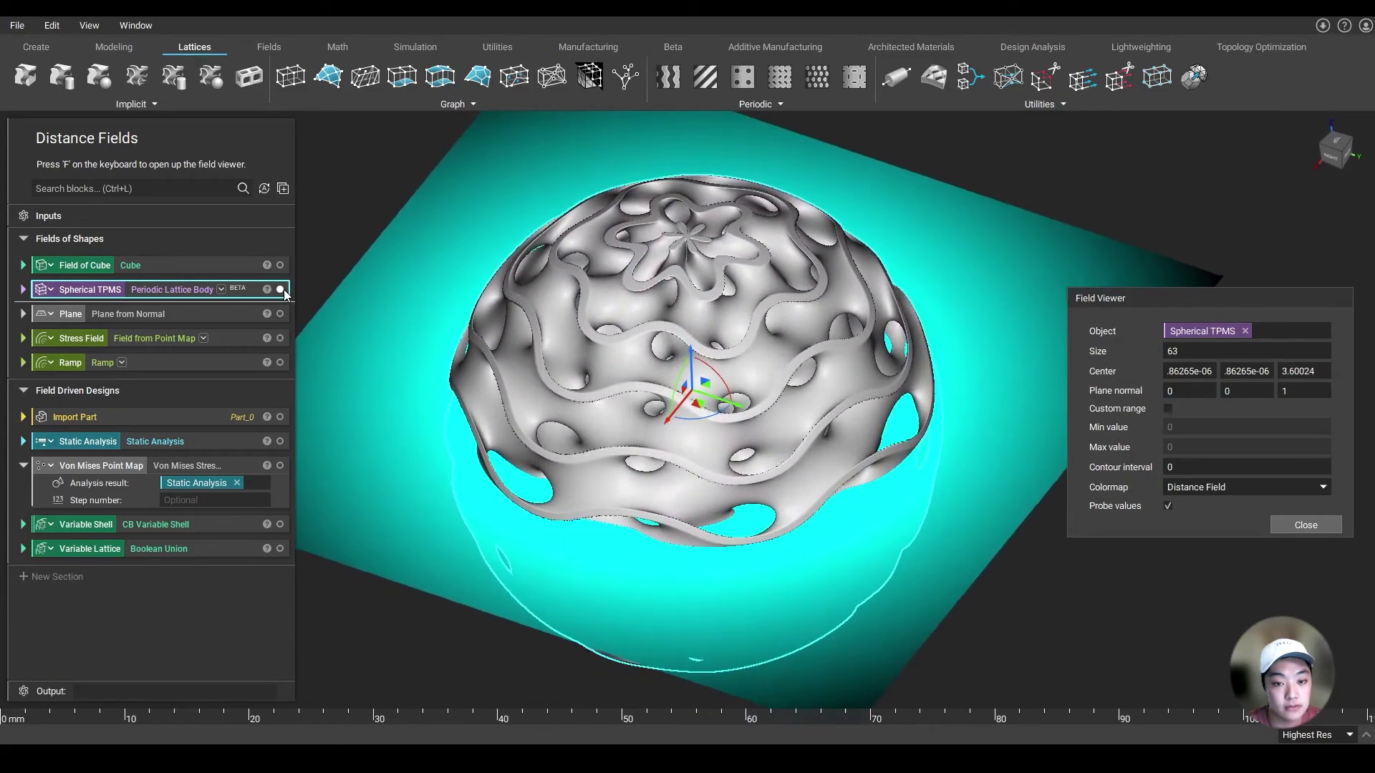
left_click(280, 289)
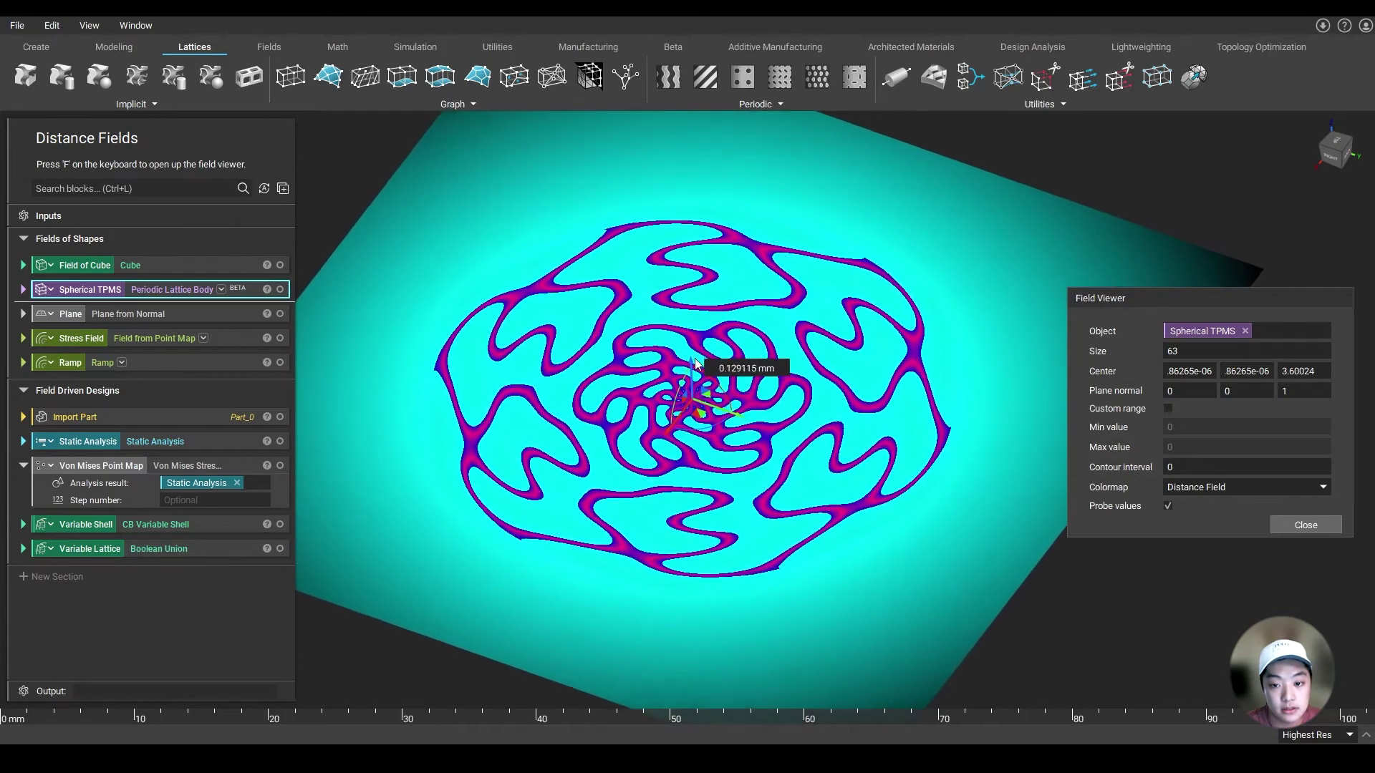
scroll(723, 372, "up", 2)
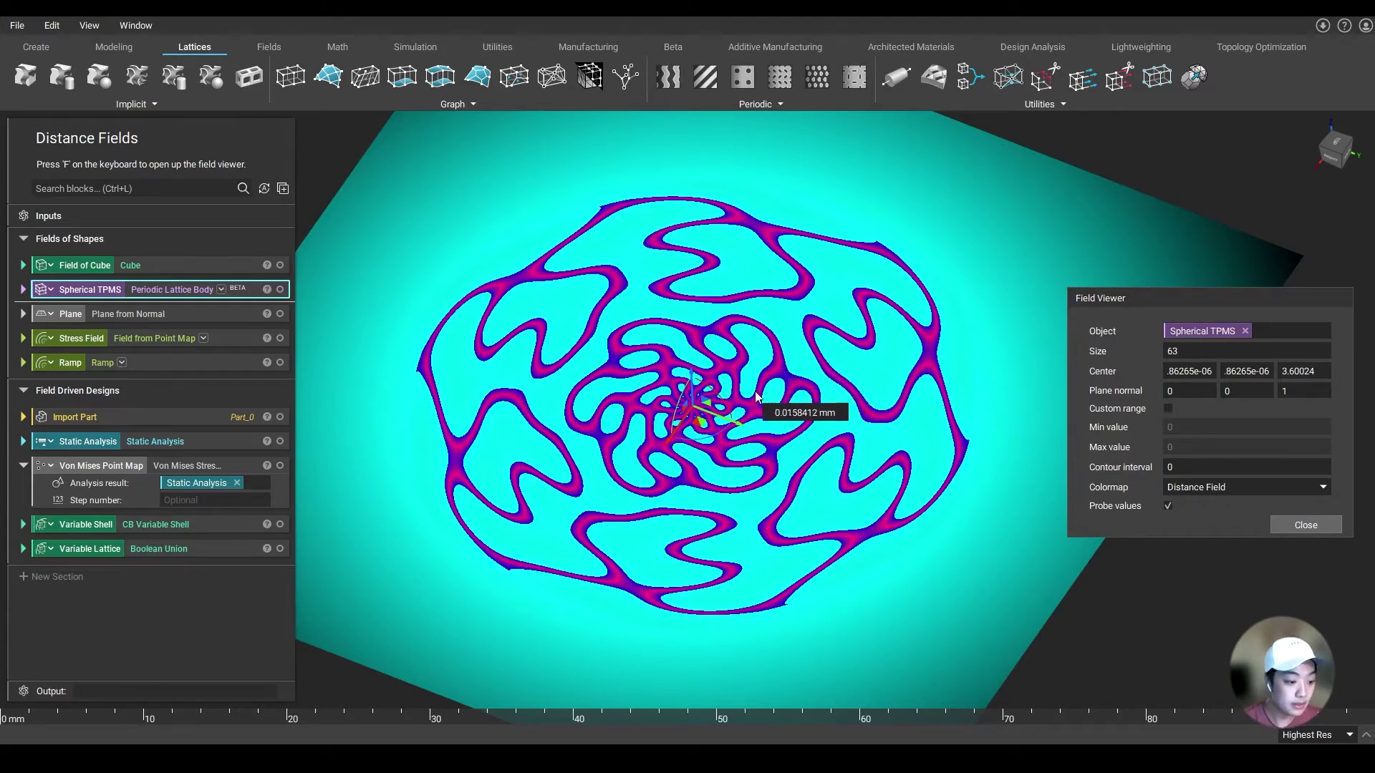
right_click_drag(716, 319, 719, 308)
scroll(719, 307, "down", 1)
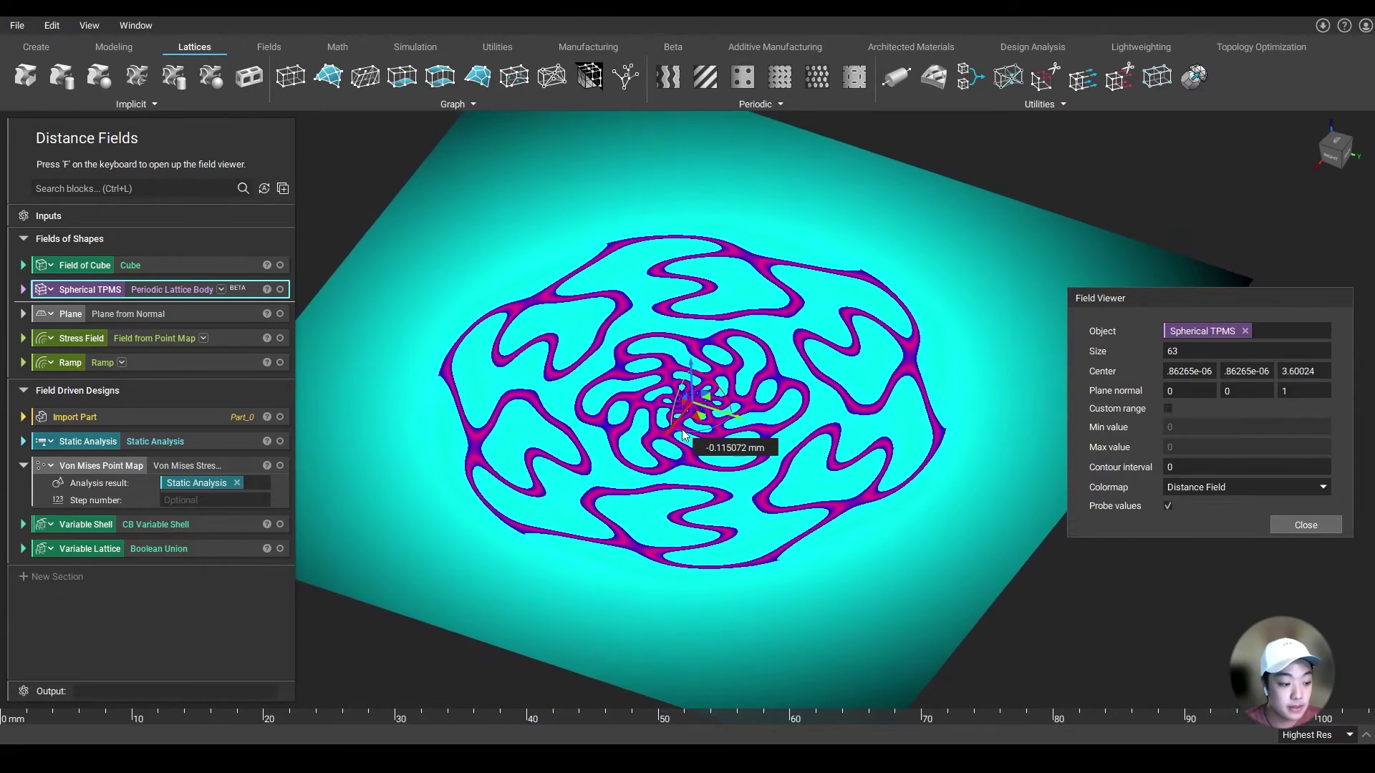
scroll(595, 501, "down", 1)
scroll(594, 501, "down", 1)
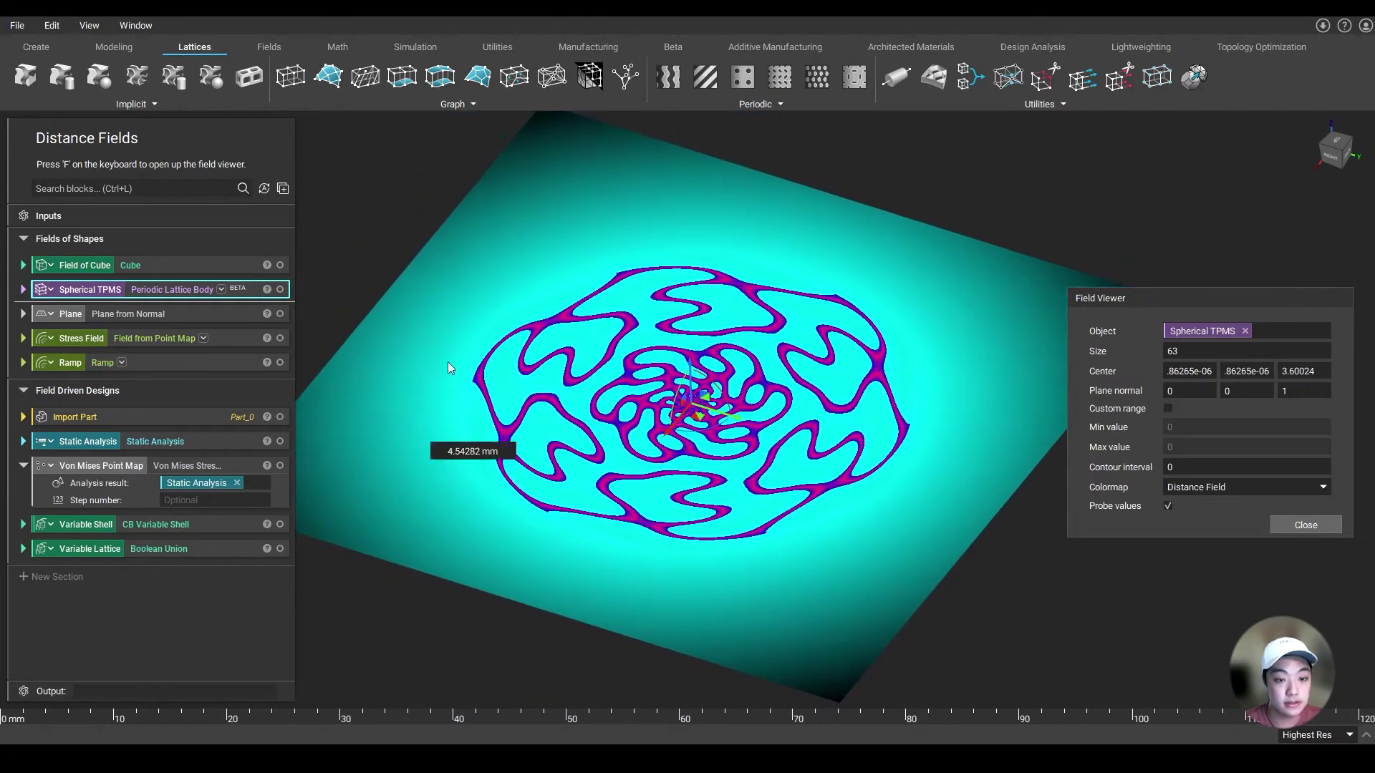
- Close the Spherical TPMS field viewer and display only the Plane block in the viewport
left_click(213, 316)
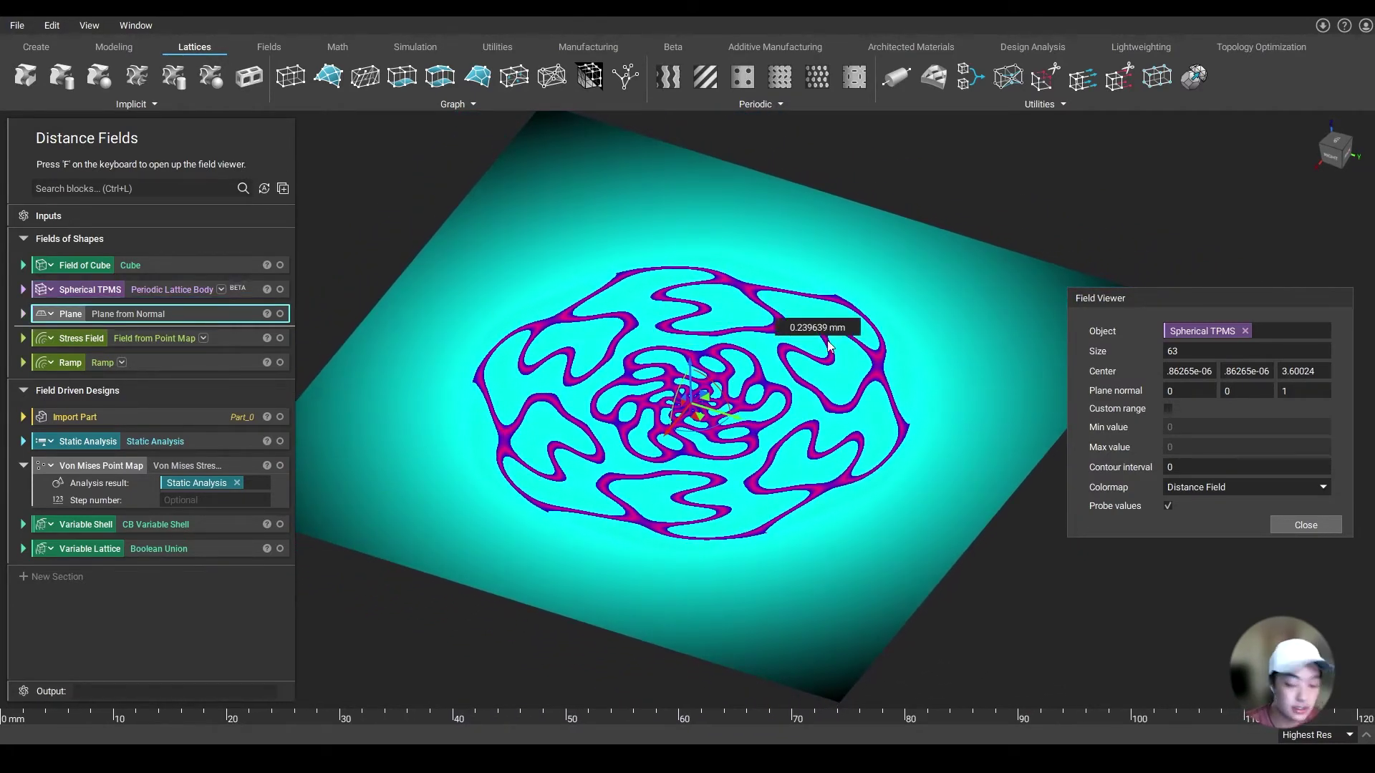
left_click(1292, 525)
left_click(857, 462)
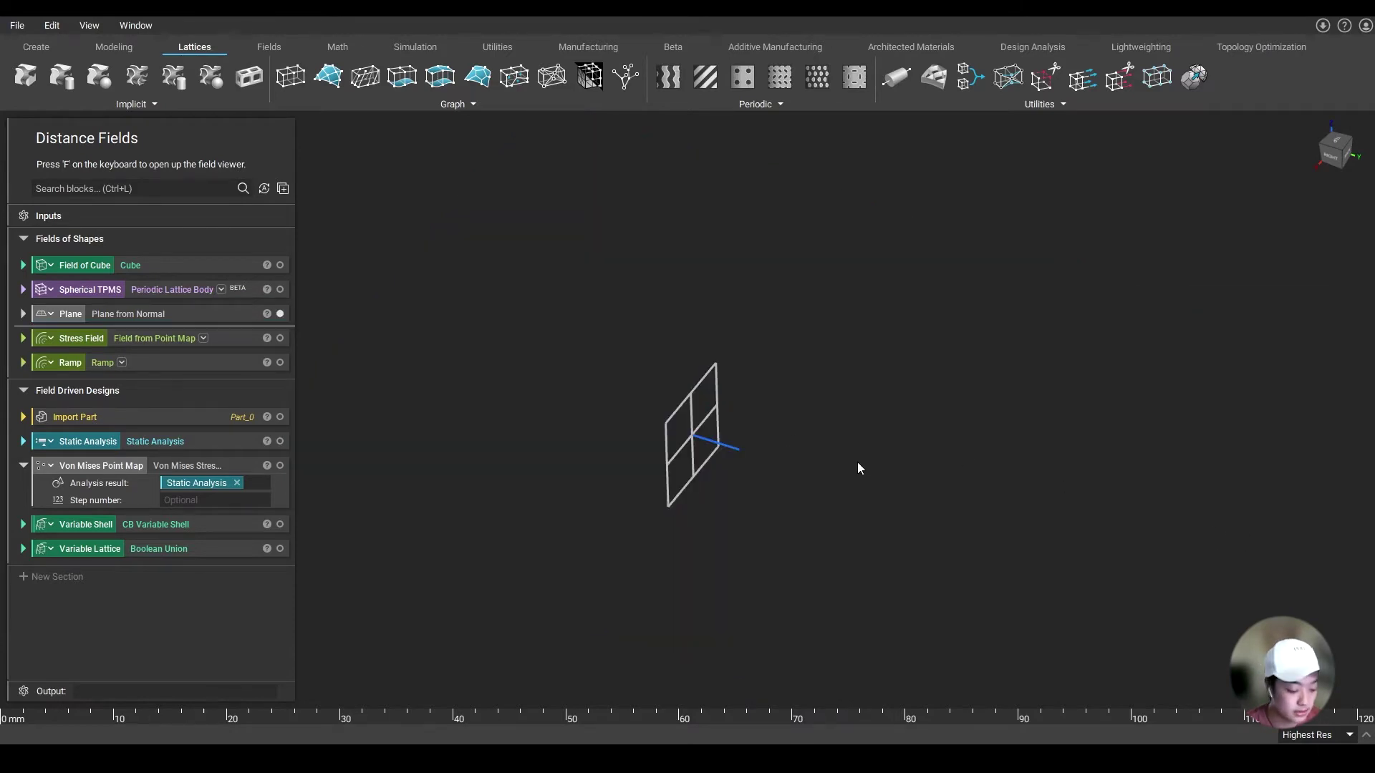
scroll(861, 462, "up", 4)
mouse_move(865, 456)
right_mouse_down()
mouse_move(854, 467)
mouse_move(849, 449)
right_mouse_up()
scroll(849, 450, "up", 3)
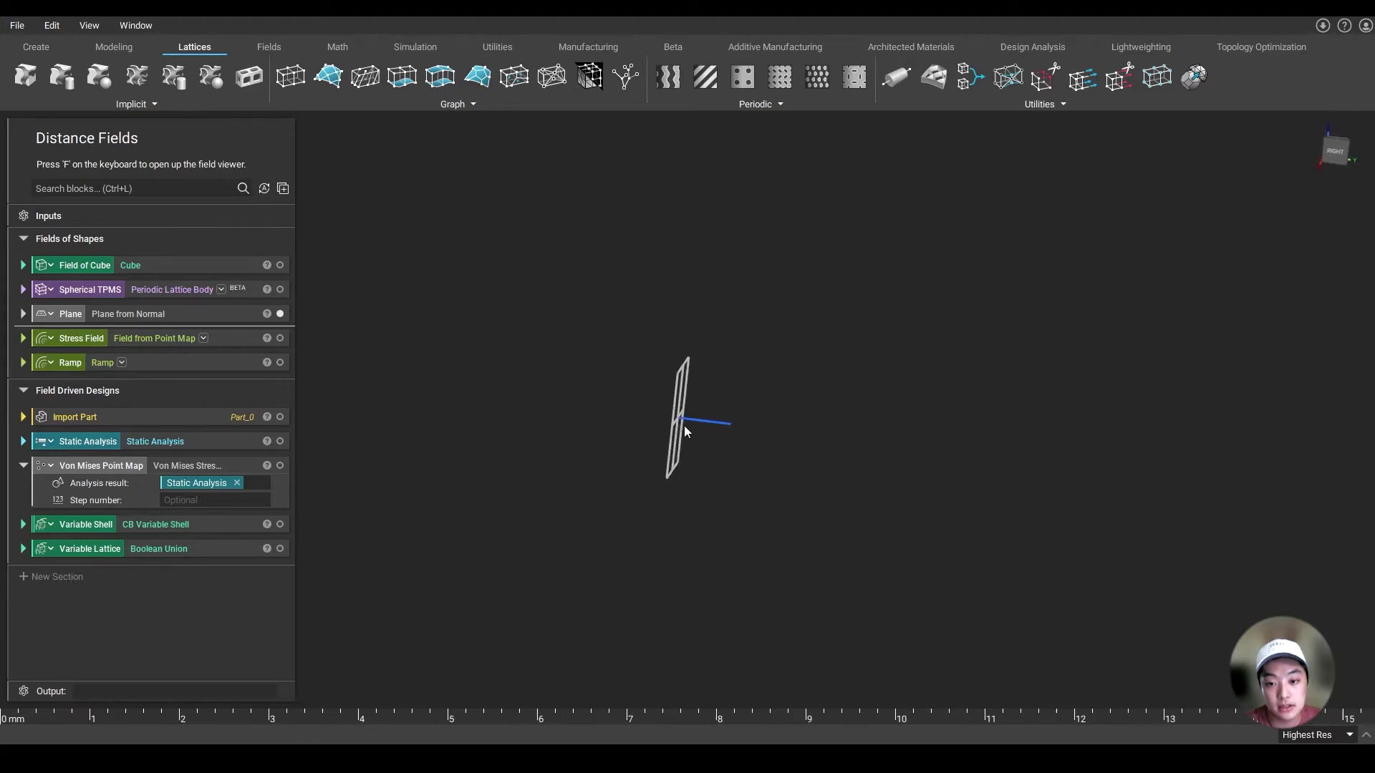
right_click_drag(739, 422, 745, 417)
left_click(1346, 155)
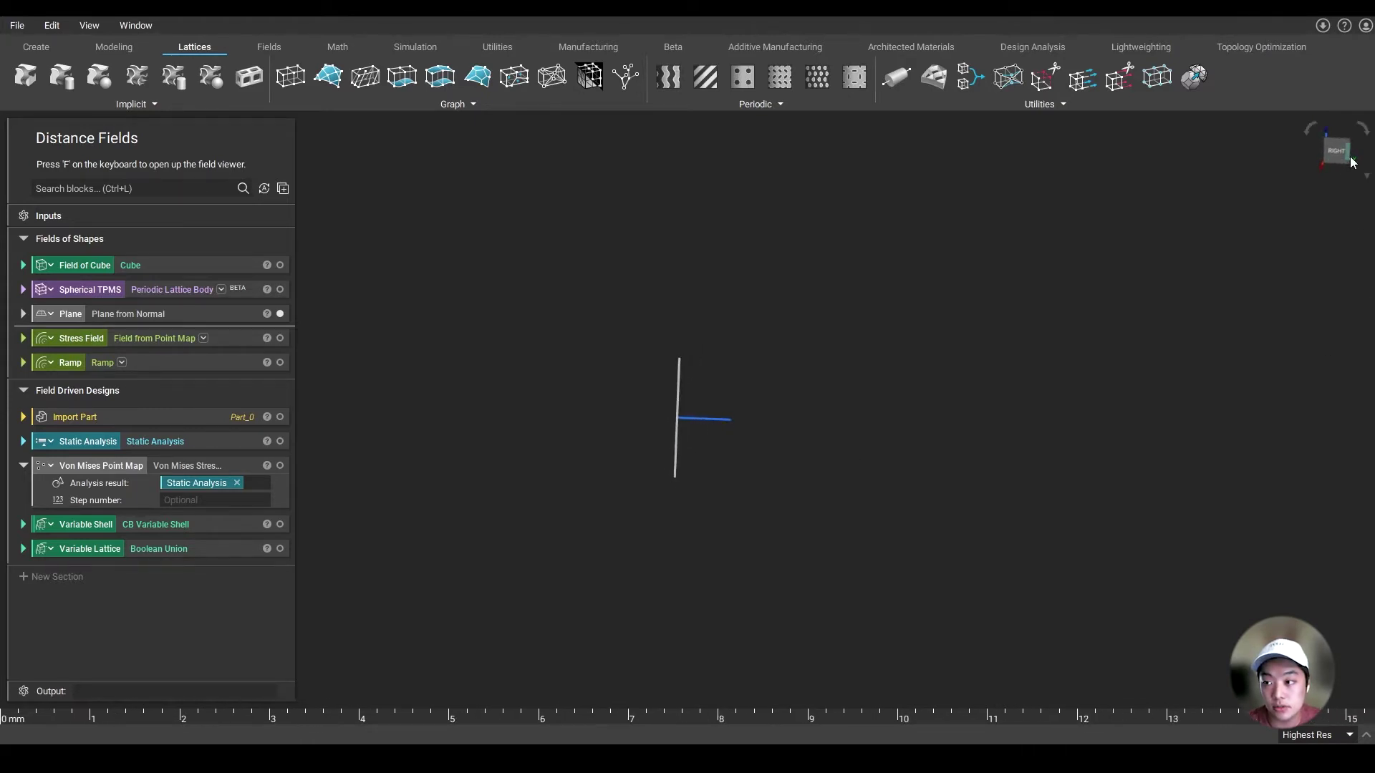
left_click(1359, 163)
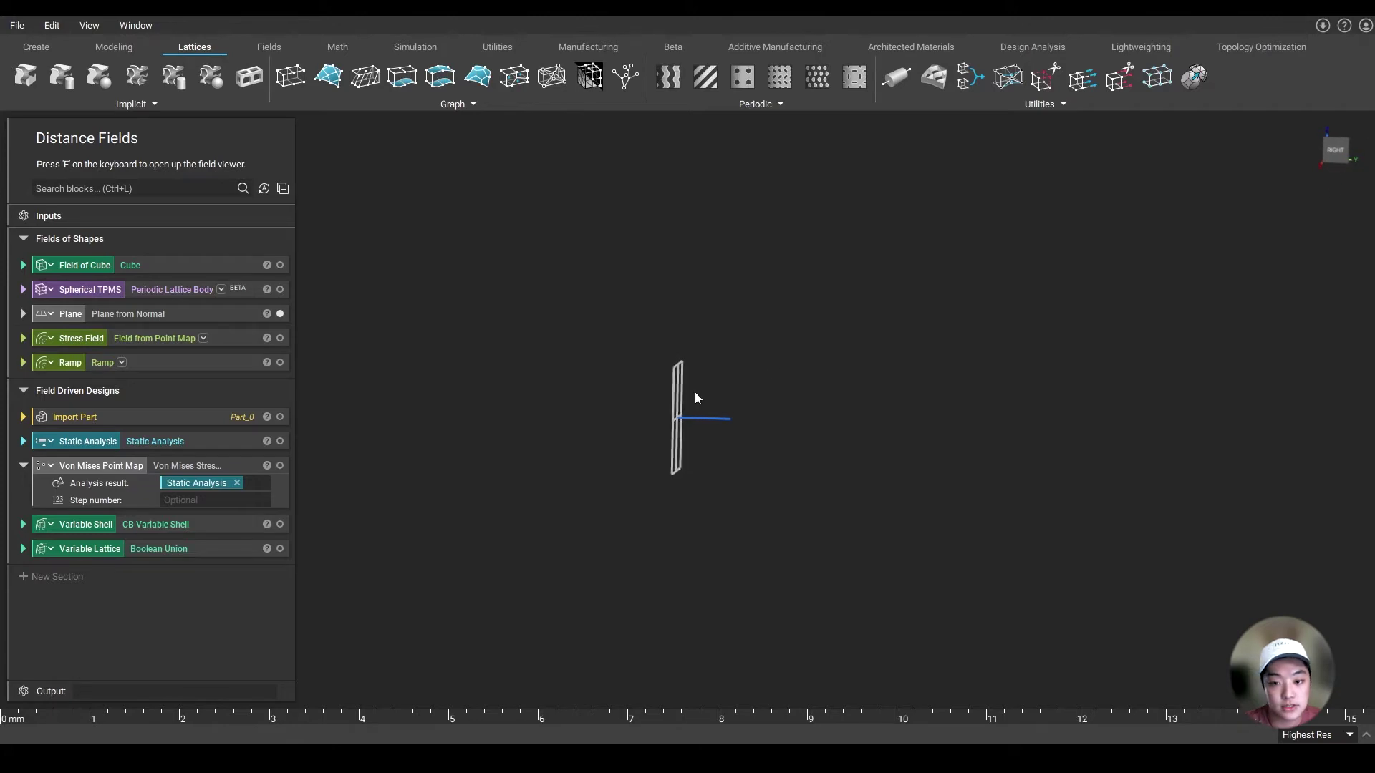
left_click(221, 315)
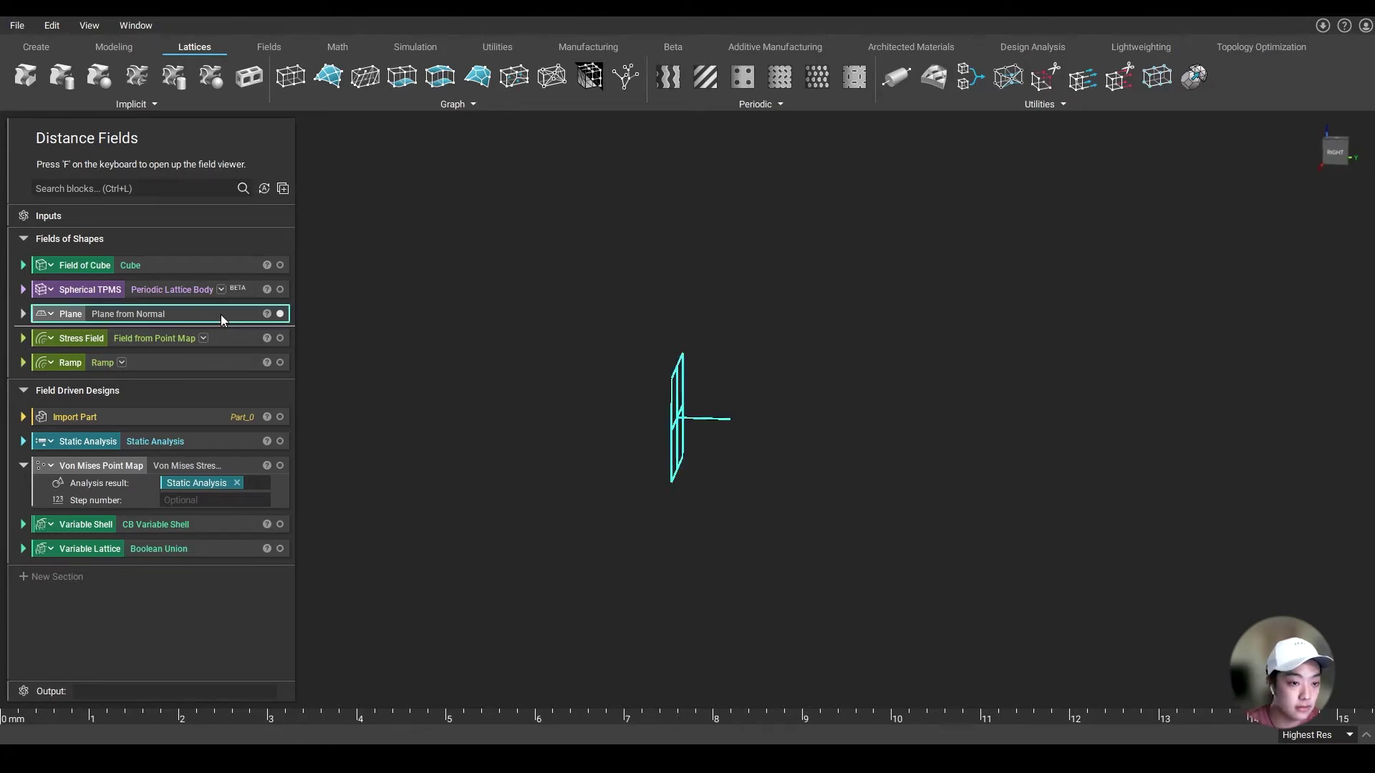
key("f")
left_click(1235, 351)
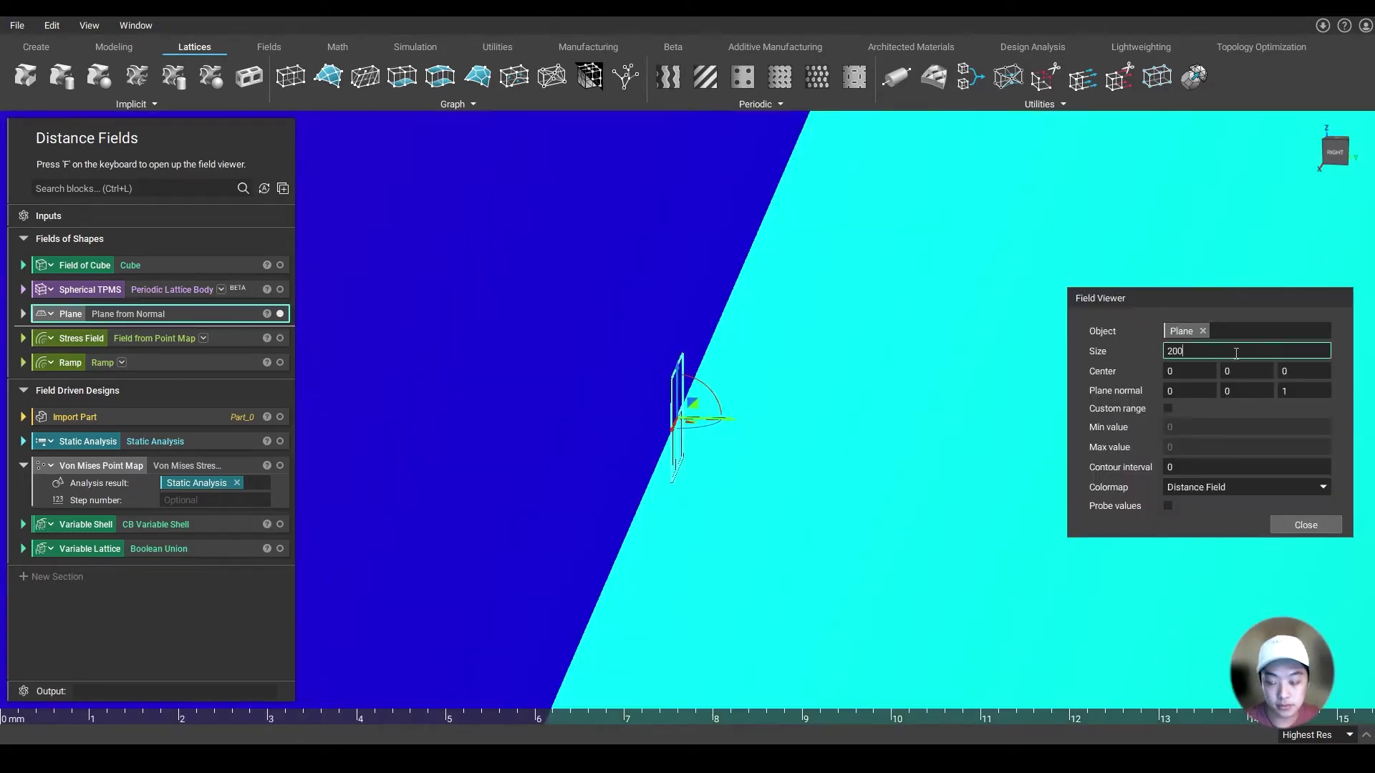
key("BackSpace")
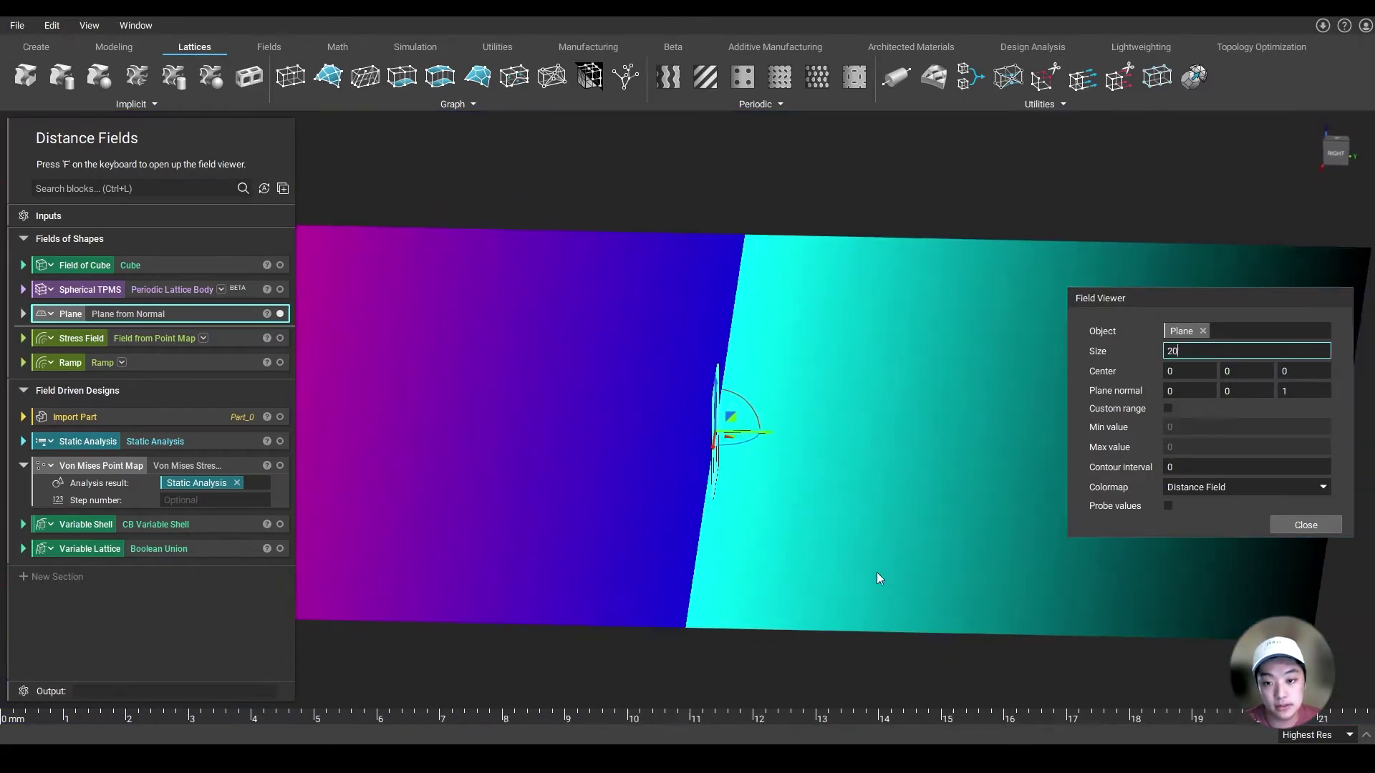
left_click(1296, 526)
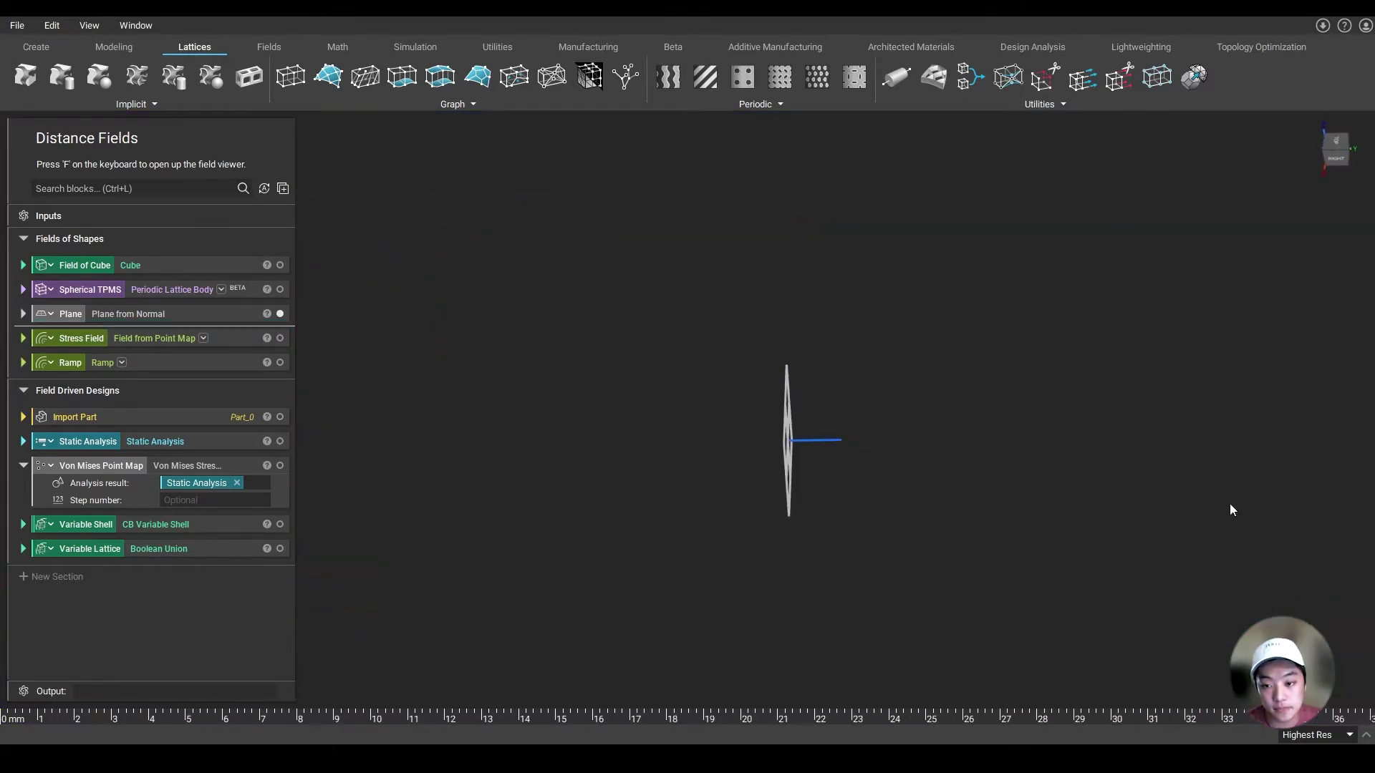
- Show the Plane block's distance field in the field viewer with the slice size set to 20
left_click(143, 307)
key("f")
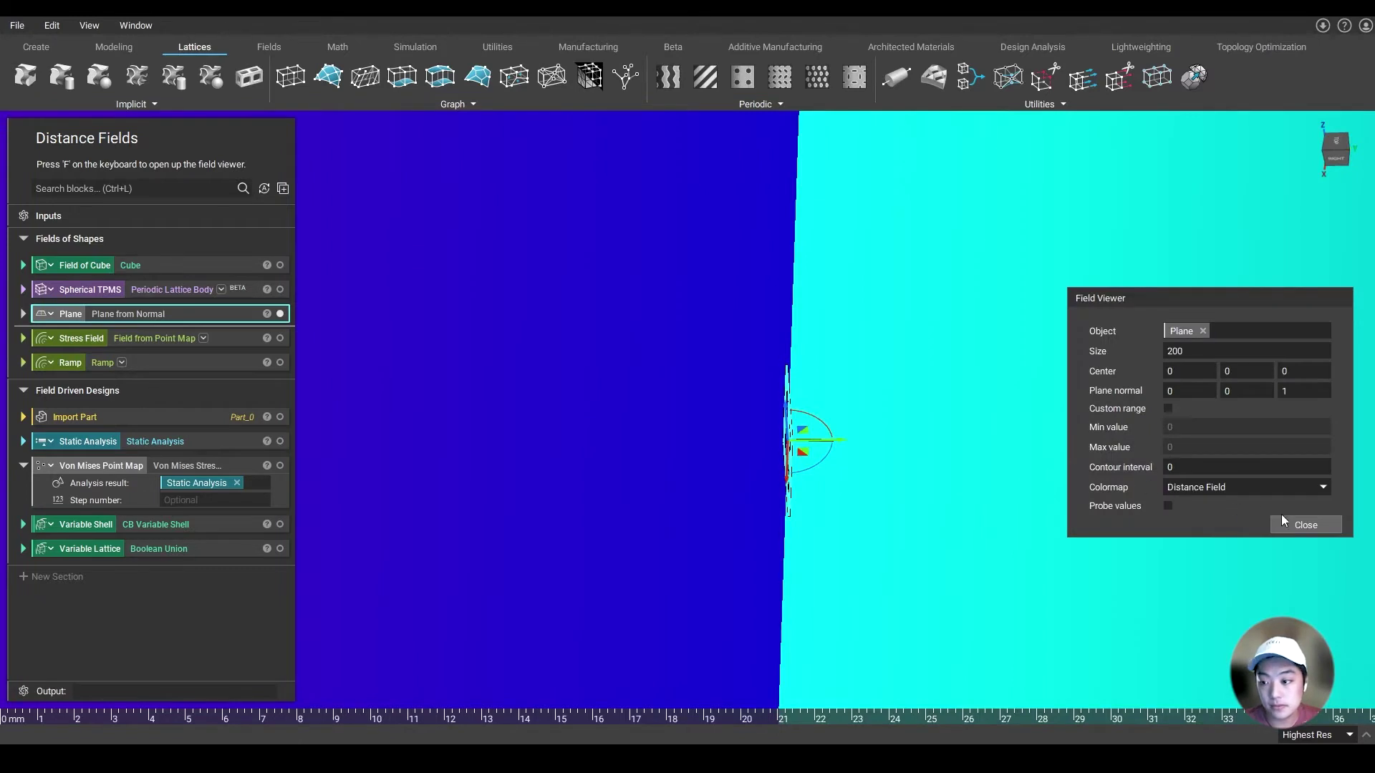
scroll(921, 449, "down", 3)
left_click(1225, 351)
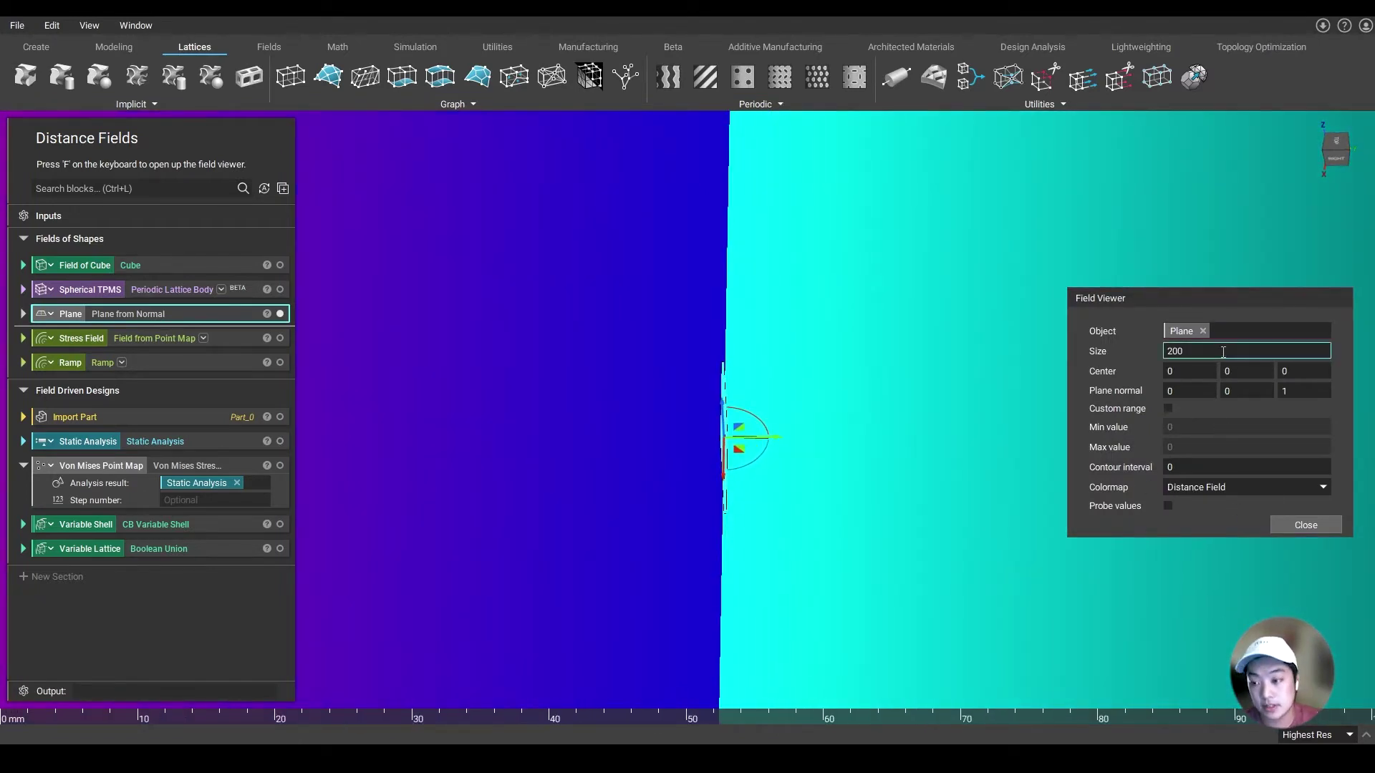
key("BackSpace")
left_click(926, 452)
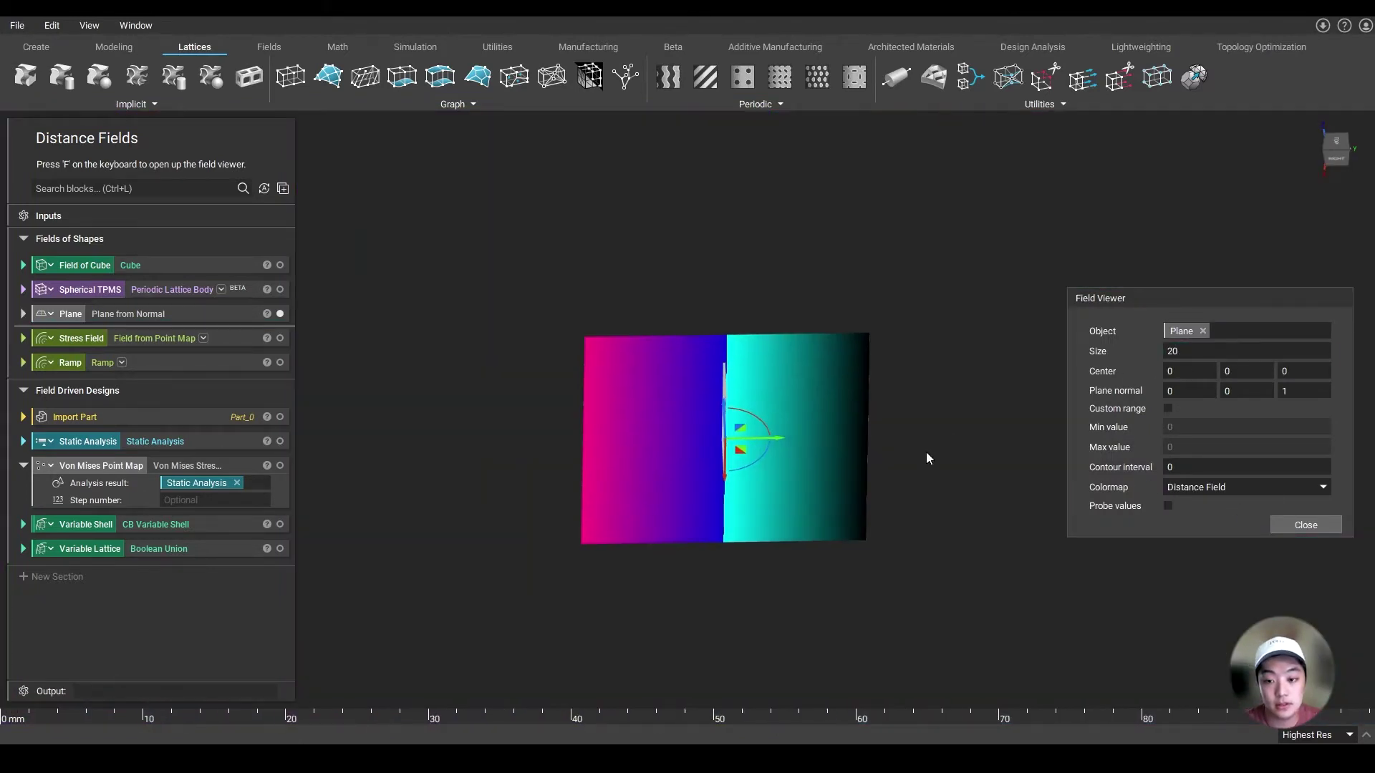
scroll(945, 456, "up", 3)
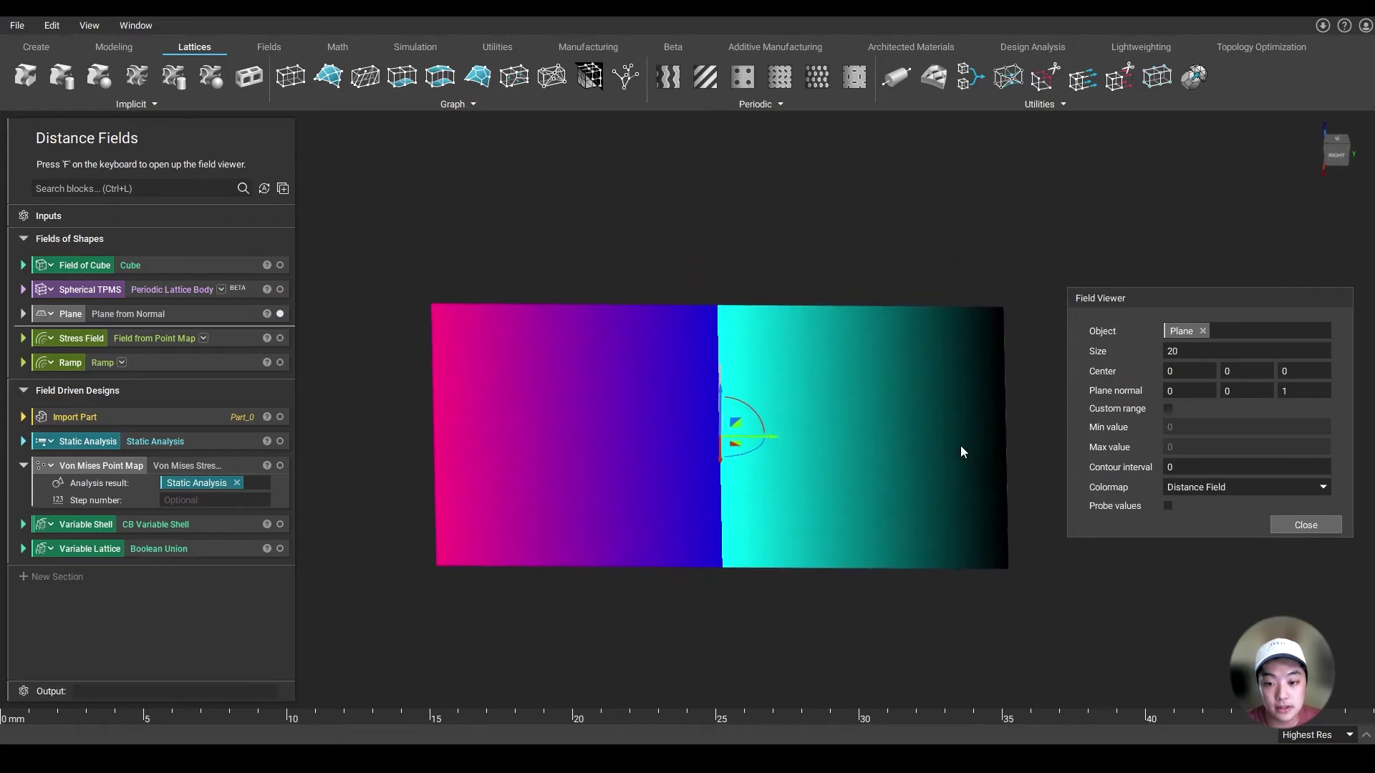
- Enable value probing for the Plane's distance field and read values on both sides of the plane
middle_click_drag(775, 443, 754, 438)
left_click(1167, 506)
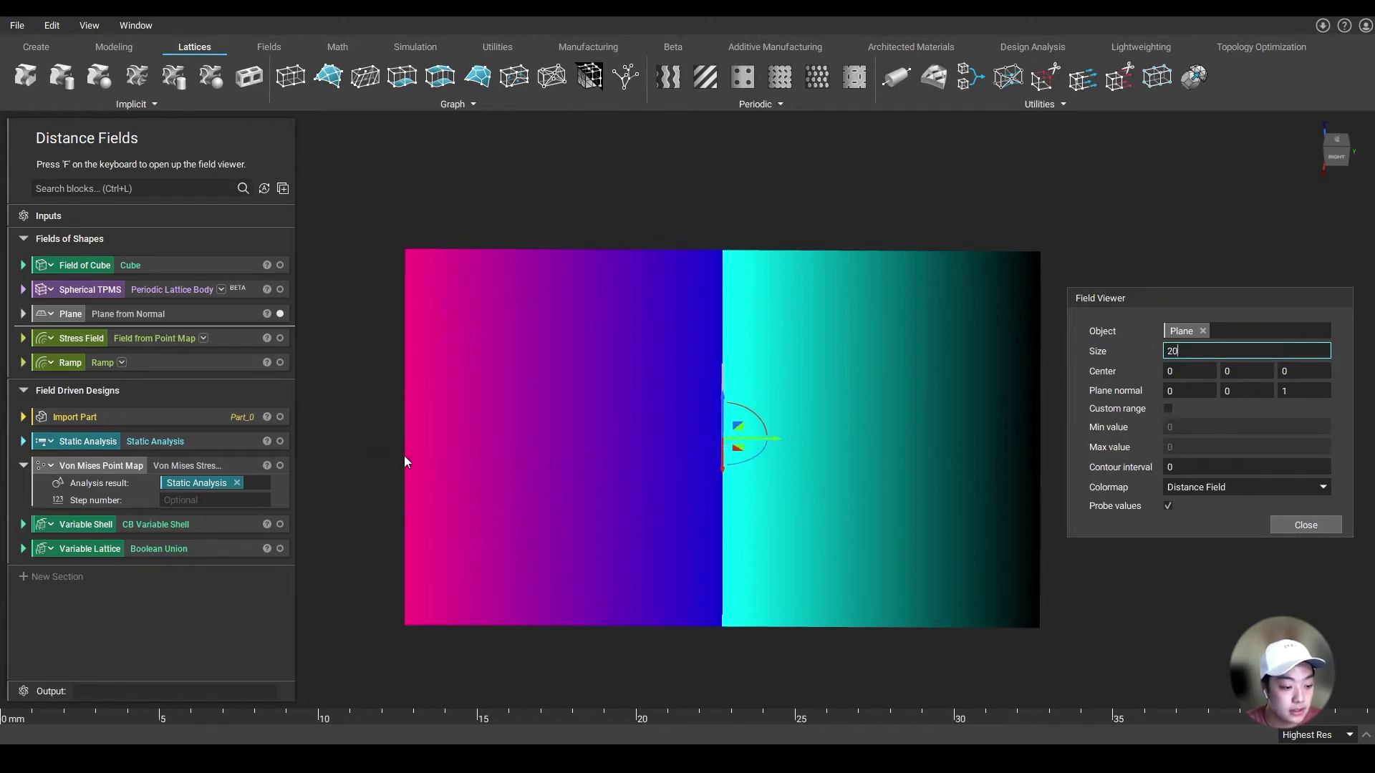
middle_click_drag(925, 359, 705, 376)
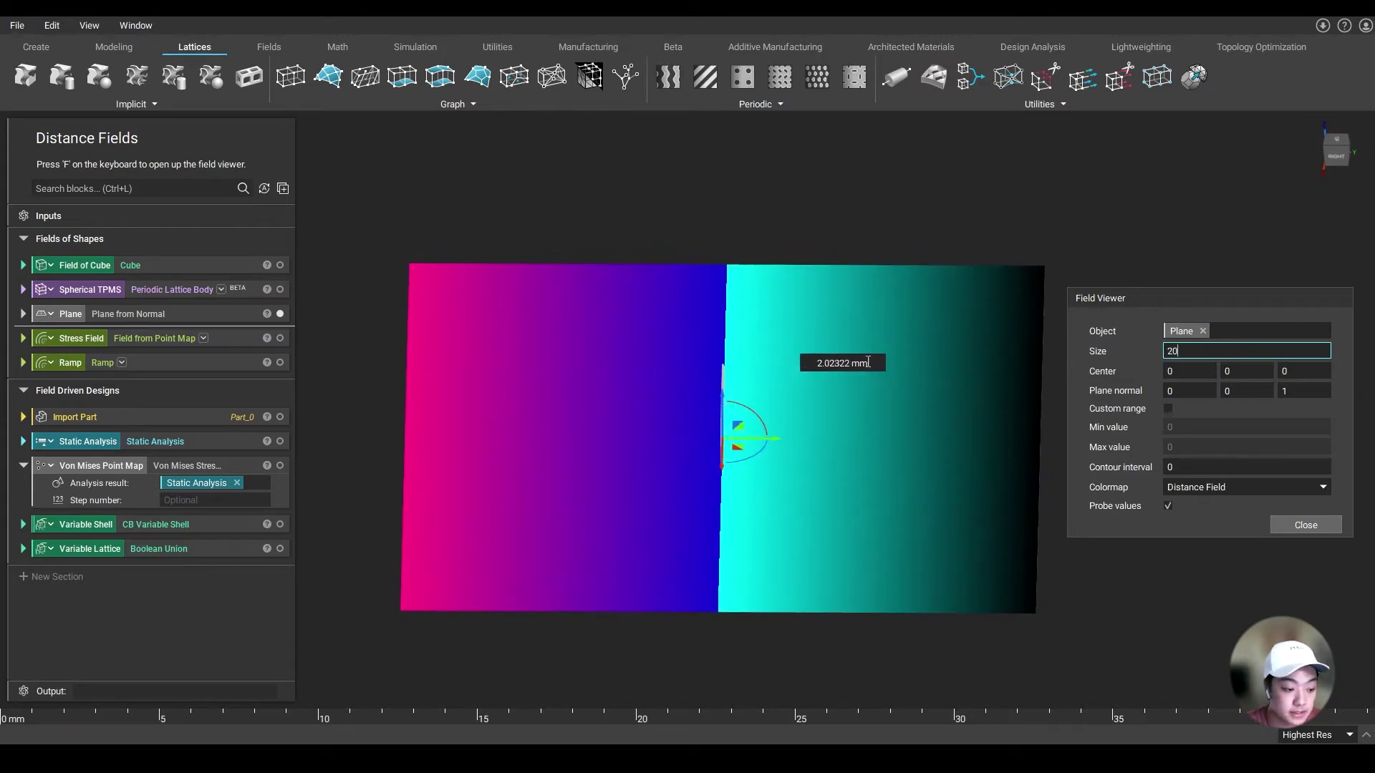
middle_click_drag(774, 379, 852, 376)
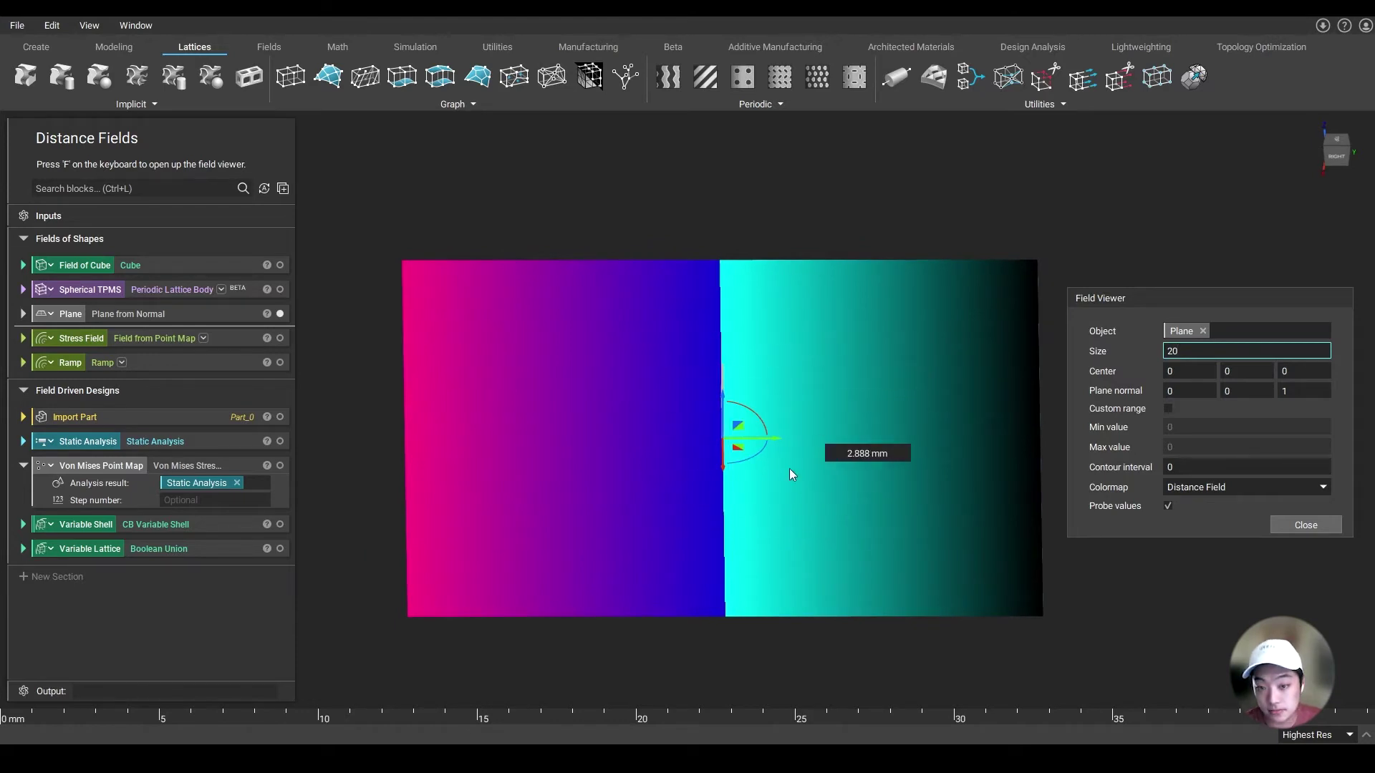
middle_click_drag(726, 480, 684, 467)
middle_click_drag(787, 494, 667, 404)
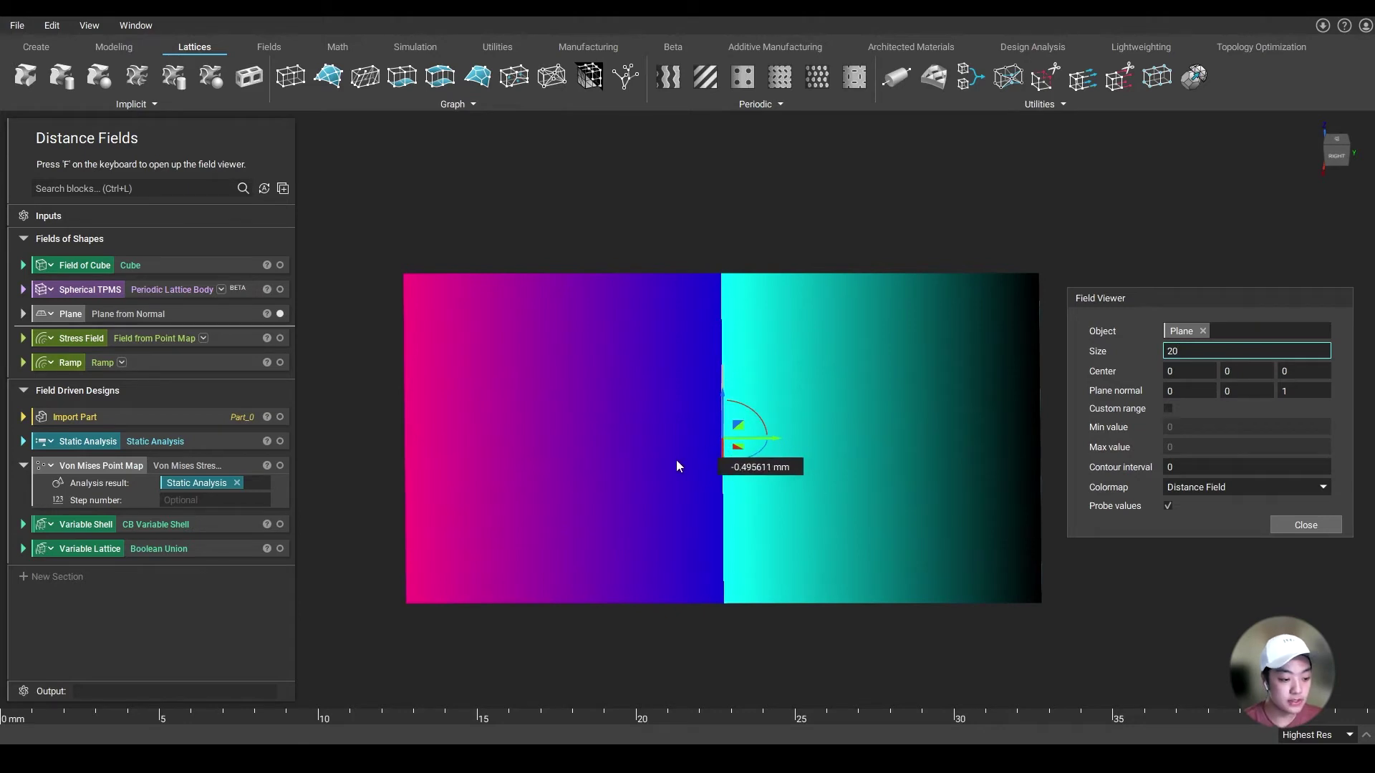
right_click_drag(677, 461, 725, 457)
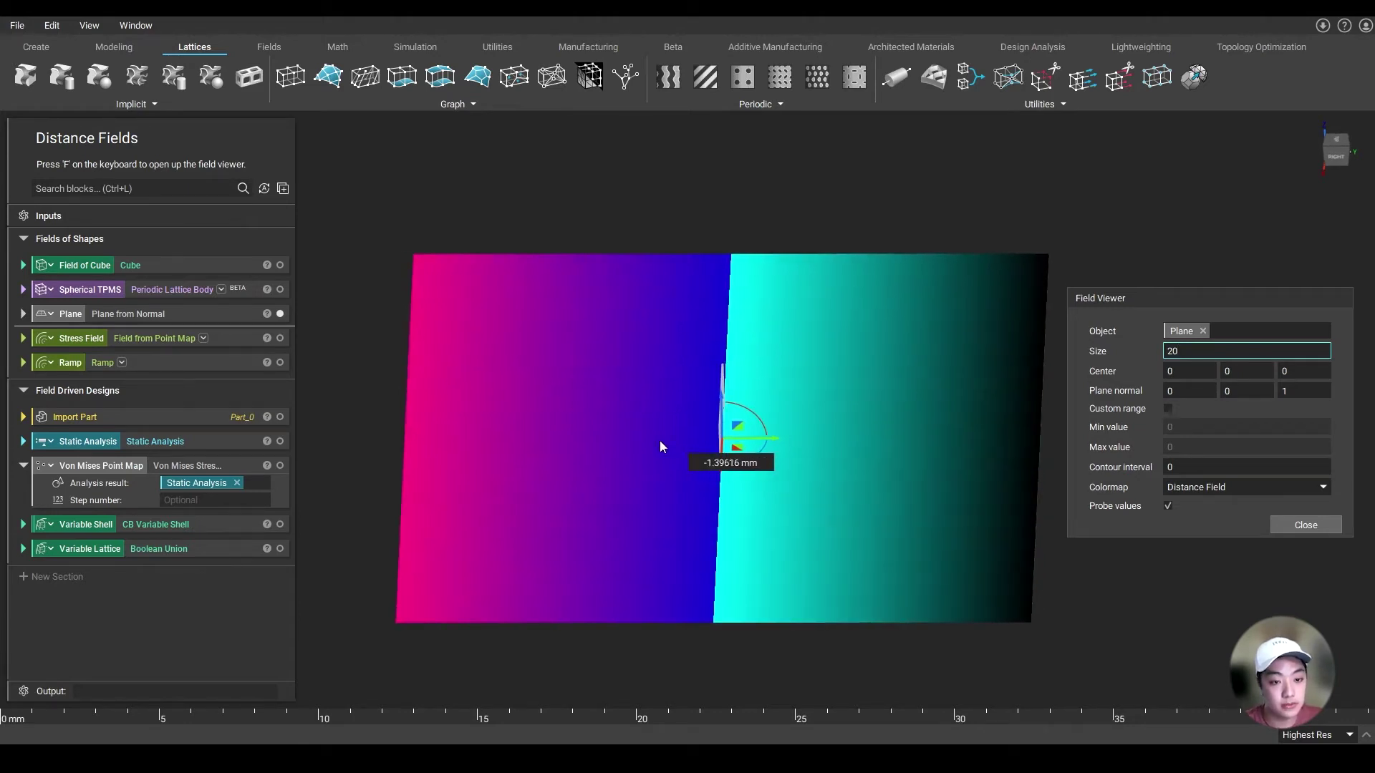
- Display the Static Analysis result nested inside the Stress Field block and examine the bracket from several angles
left_click(280, 338)
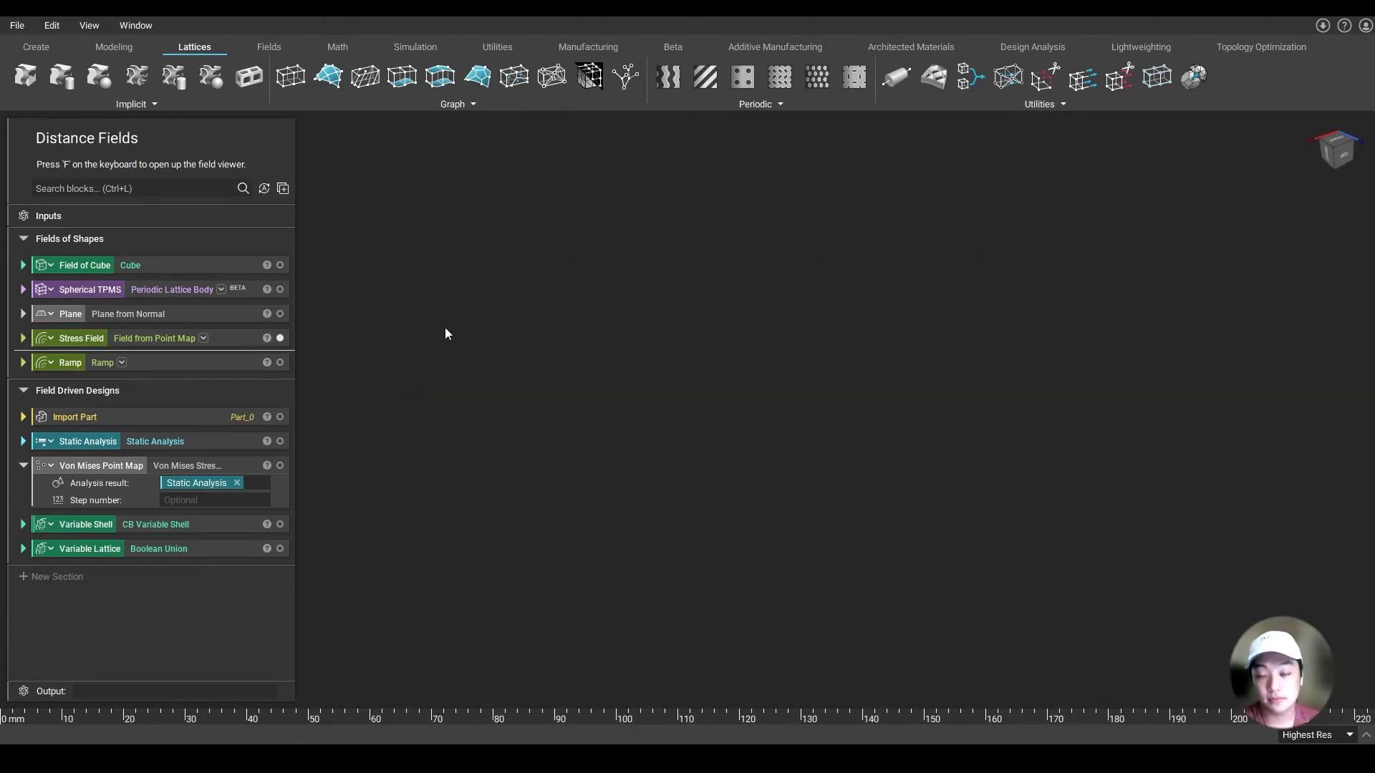
left_click(251, 337)
left_click(239, 373)
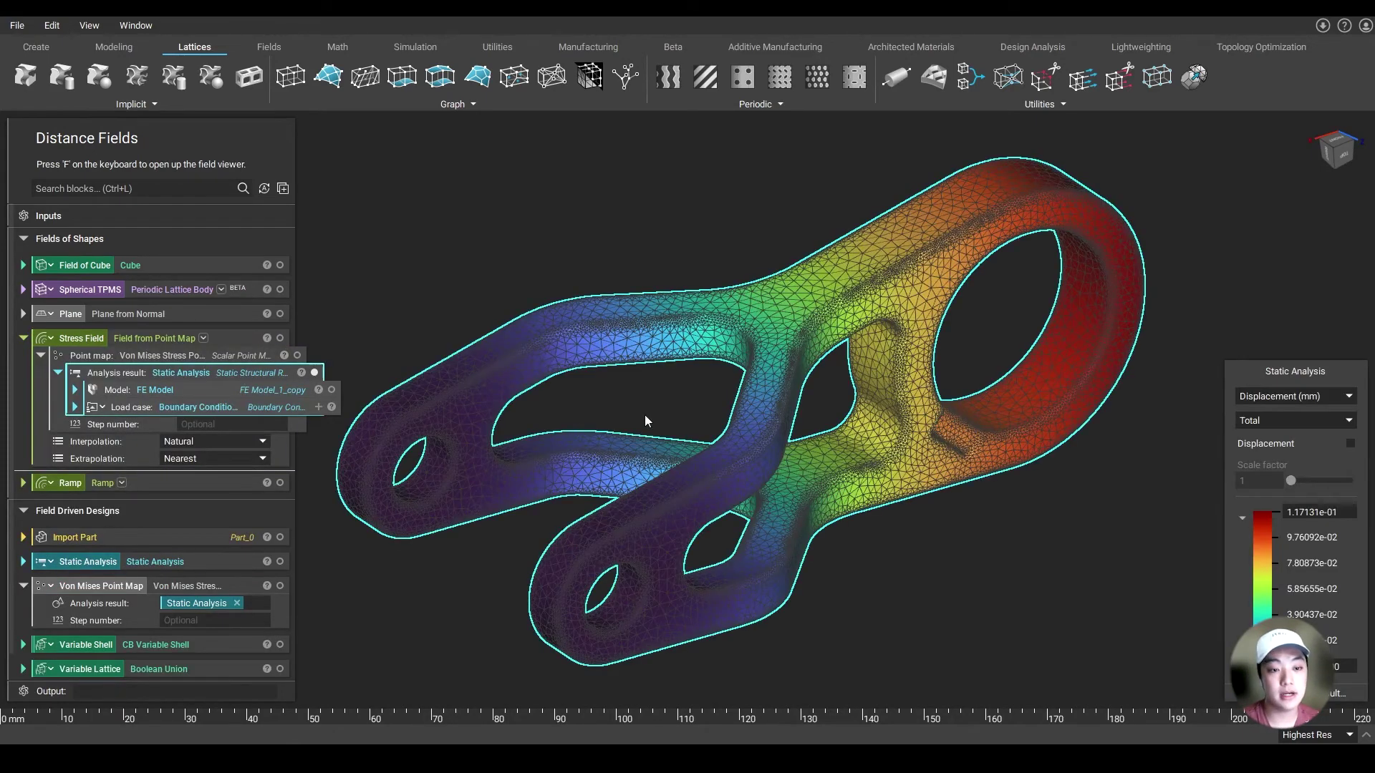
left_click(939, 552)
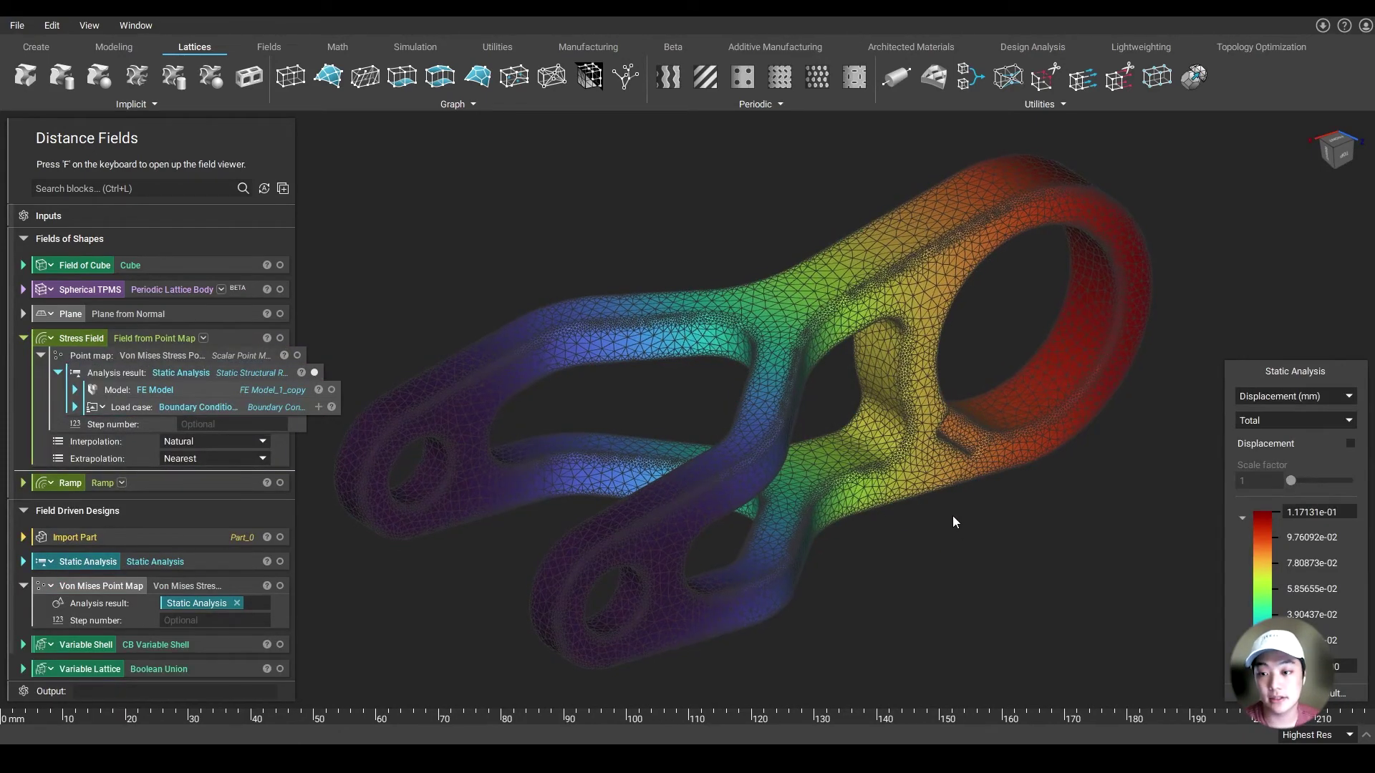
right_click_drag(953, 517, 955, 535)
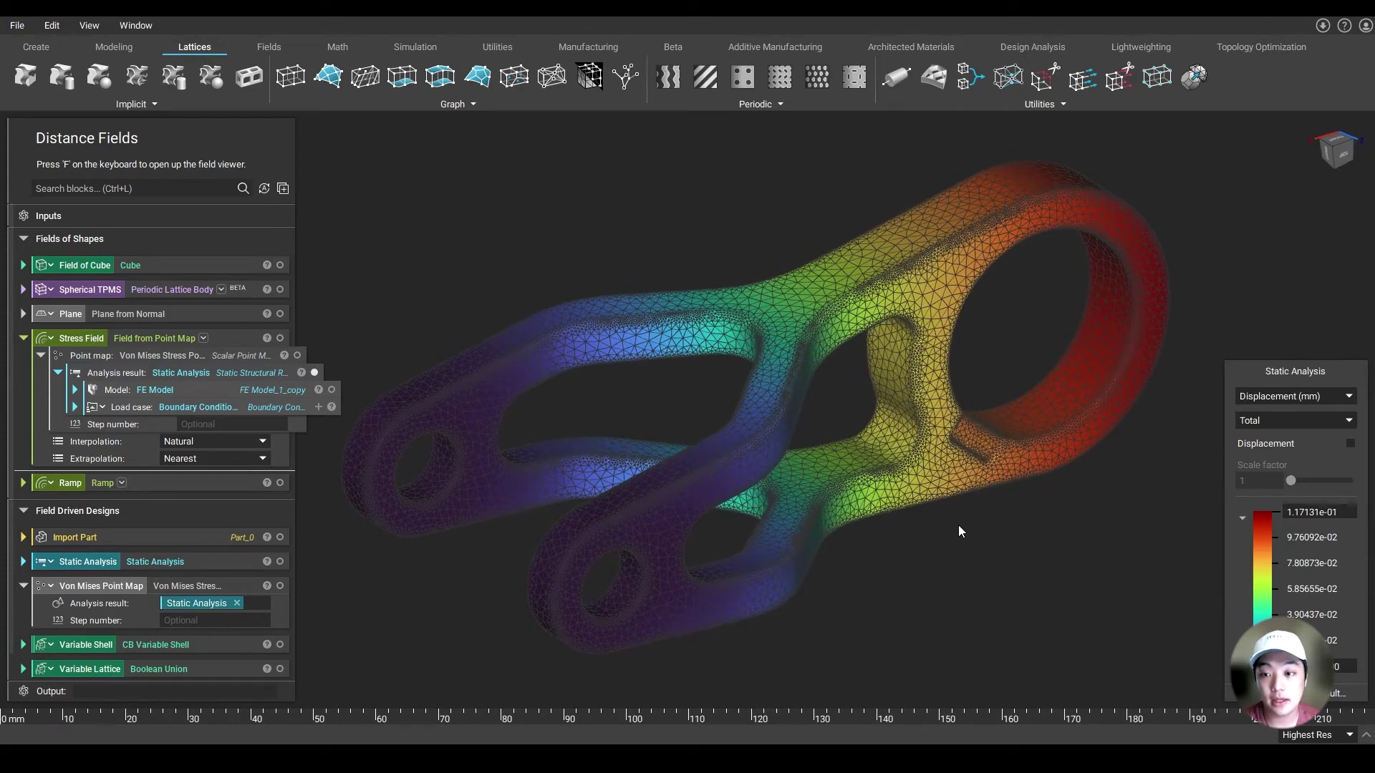
right_click_drag(959, 526, 1059, 560)
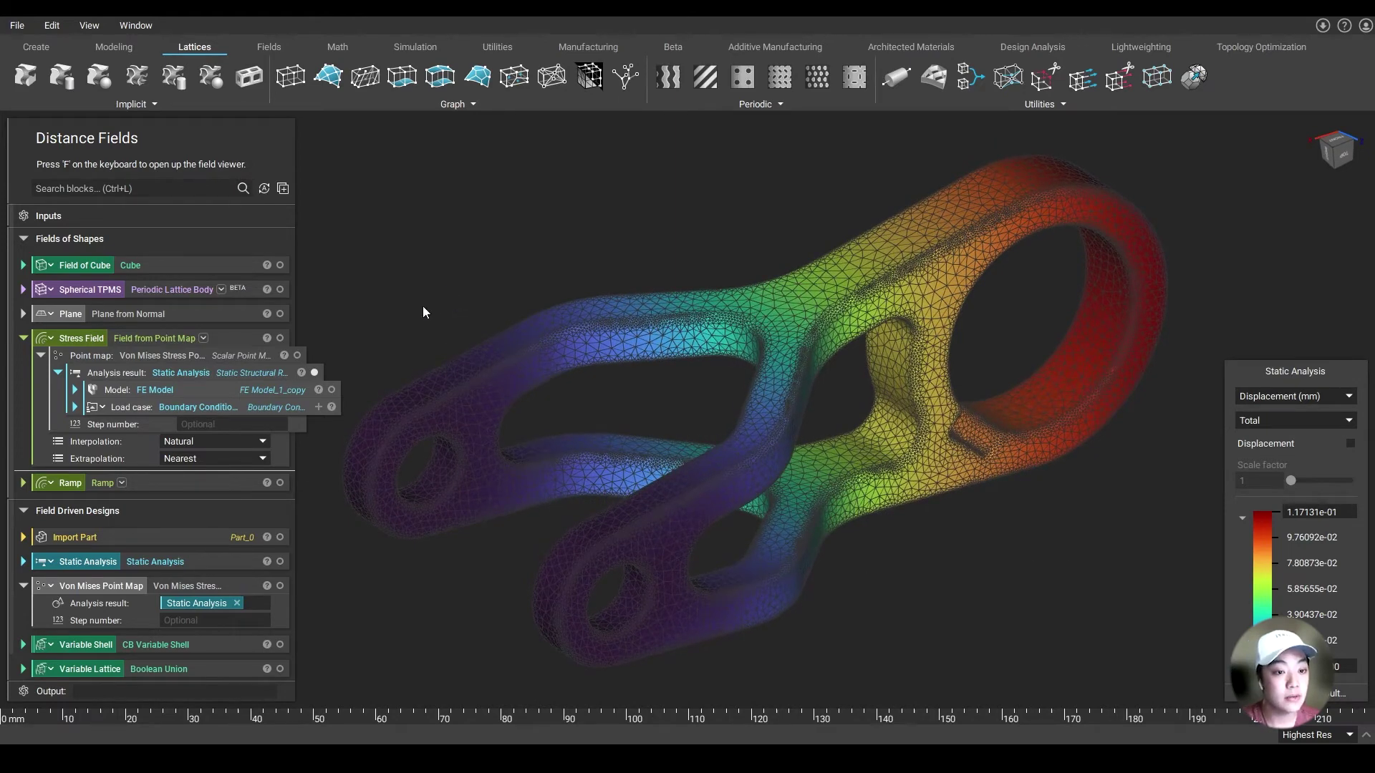
- Display the nested Von Mises stress point map of the Stress Field block in place of the analysis result
left_click(259, 352)
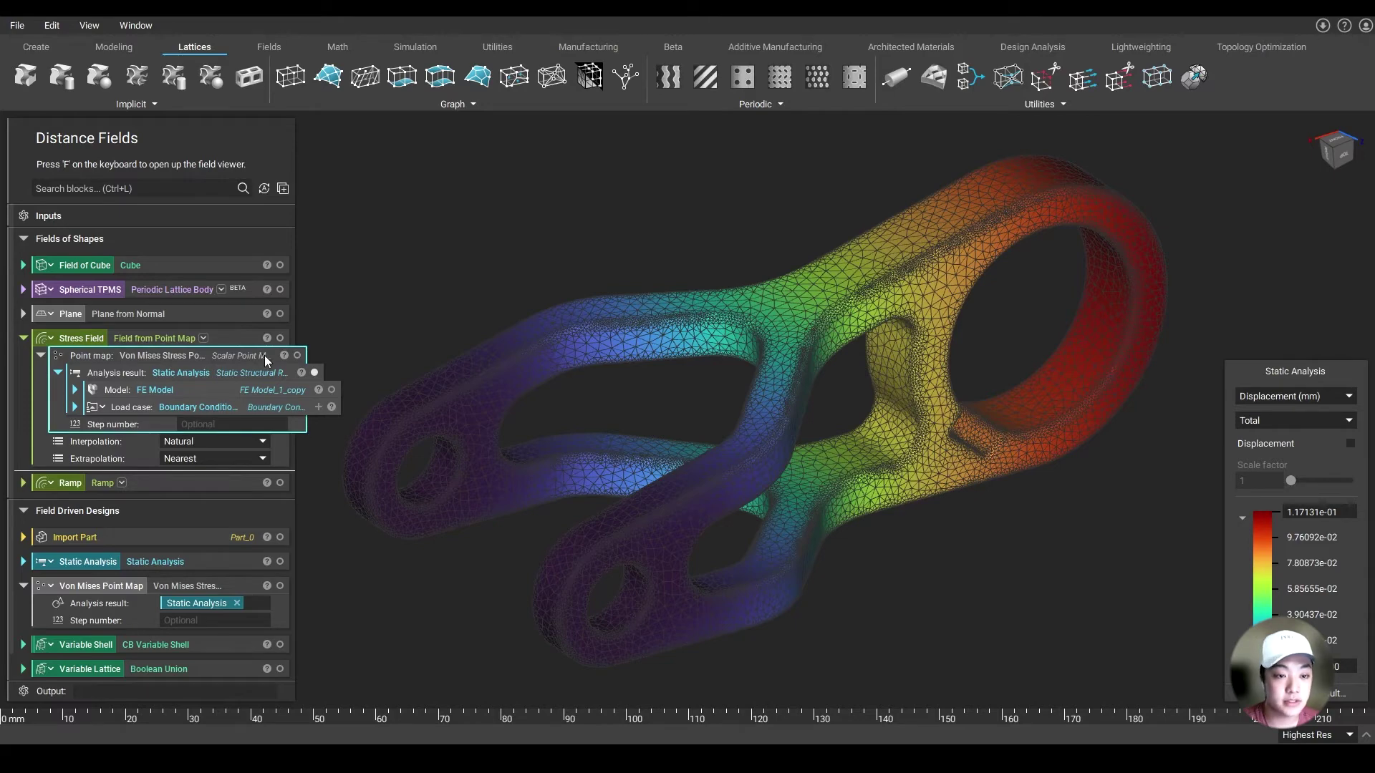
left_click(297, 355)
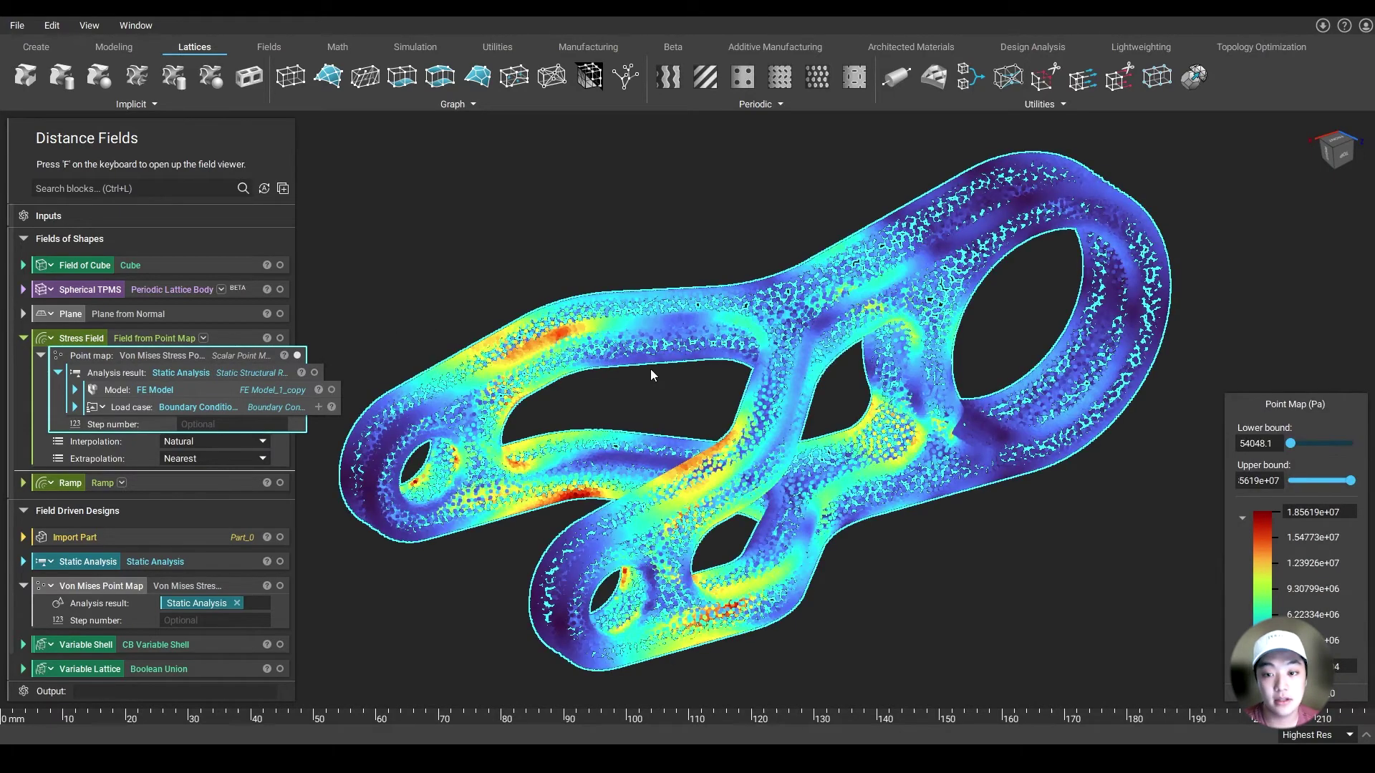
right_click_drag(663, 392, 668, 384)
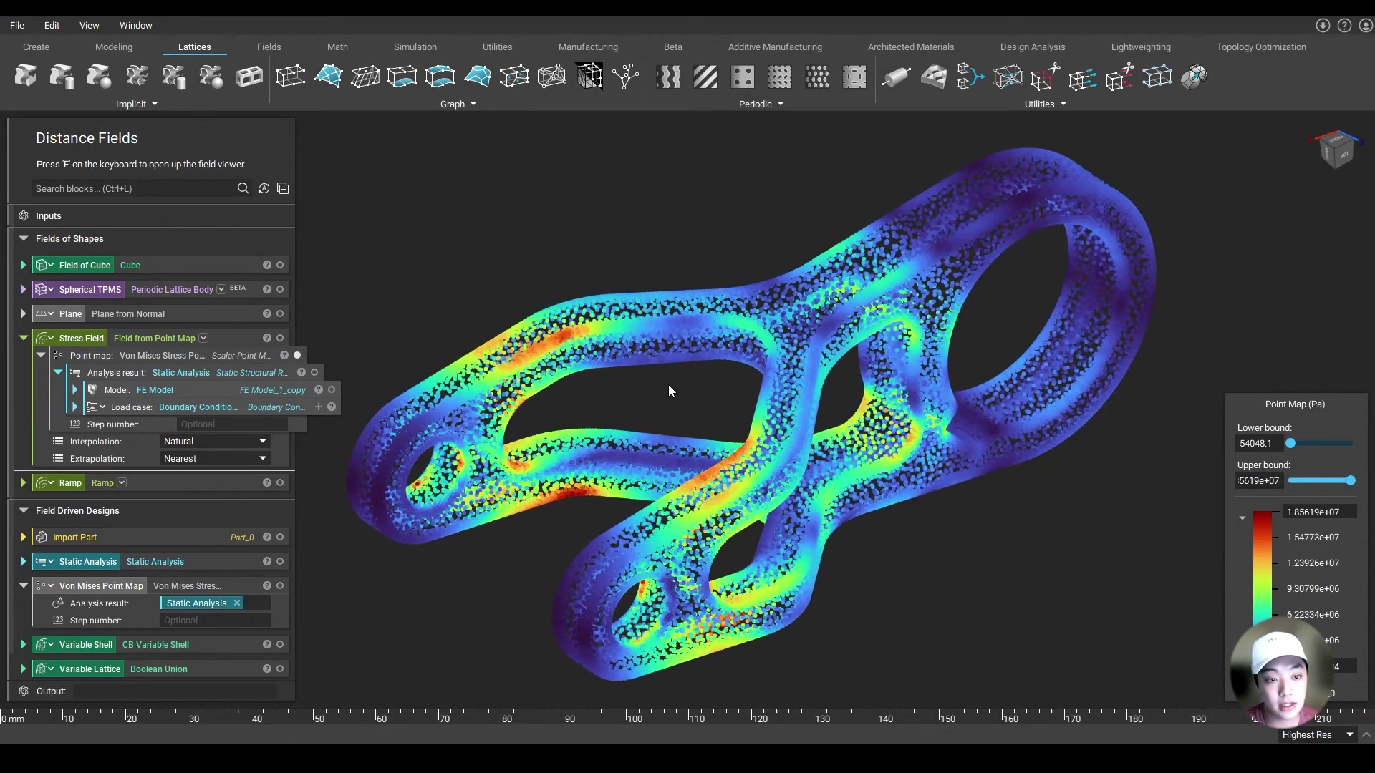
- Hide the point map and inspect the Stress Field in the field viewer with the Turbo colormap and value probing enabled
left_click(297, 353)
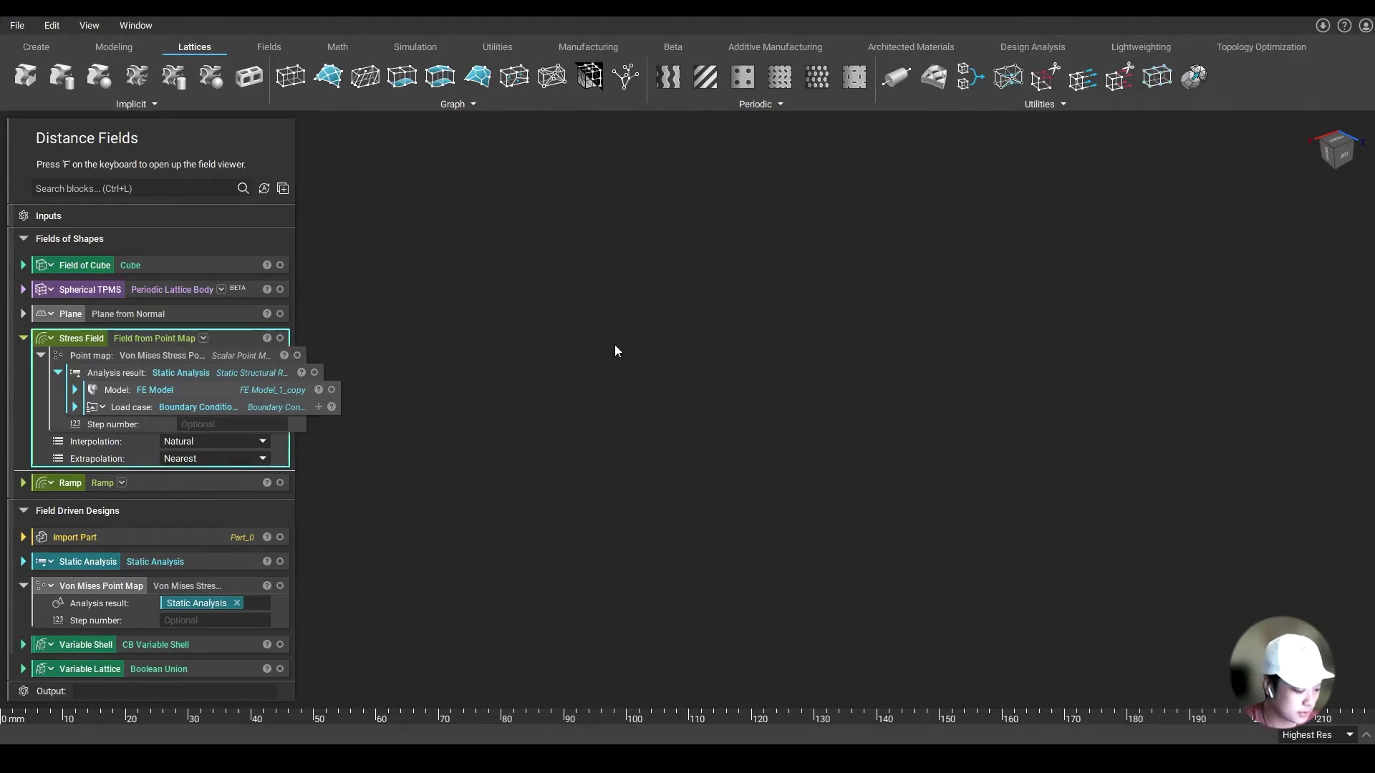
key("f")
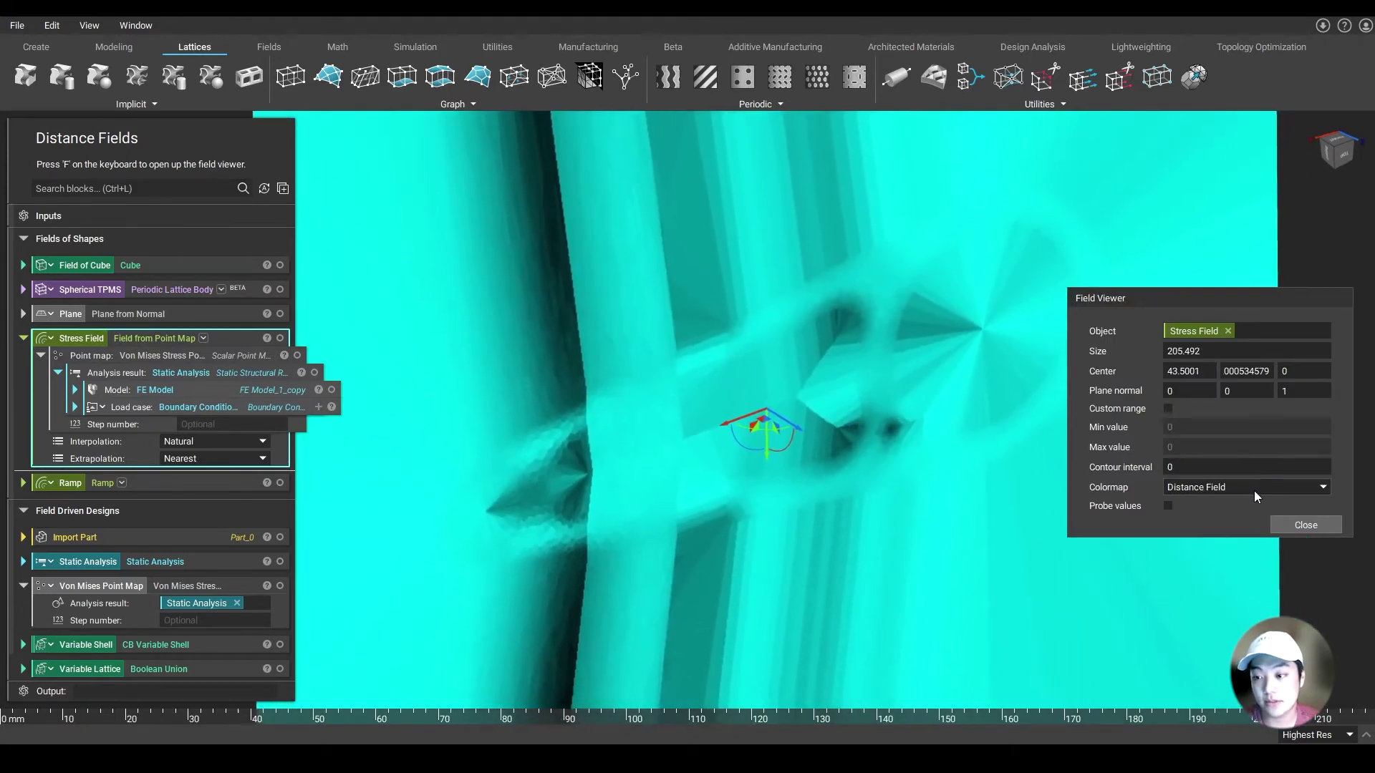
left_click(1227, 489)
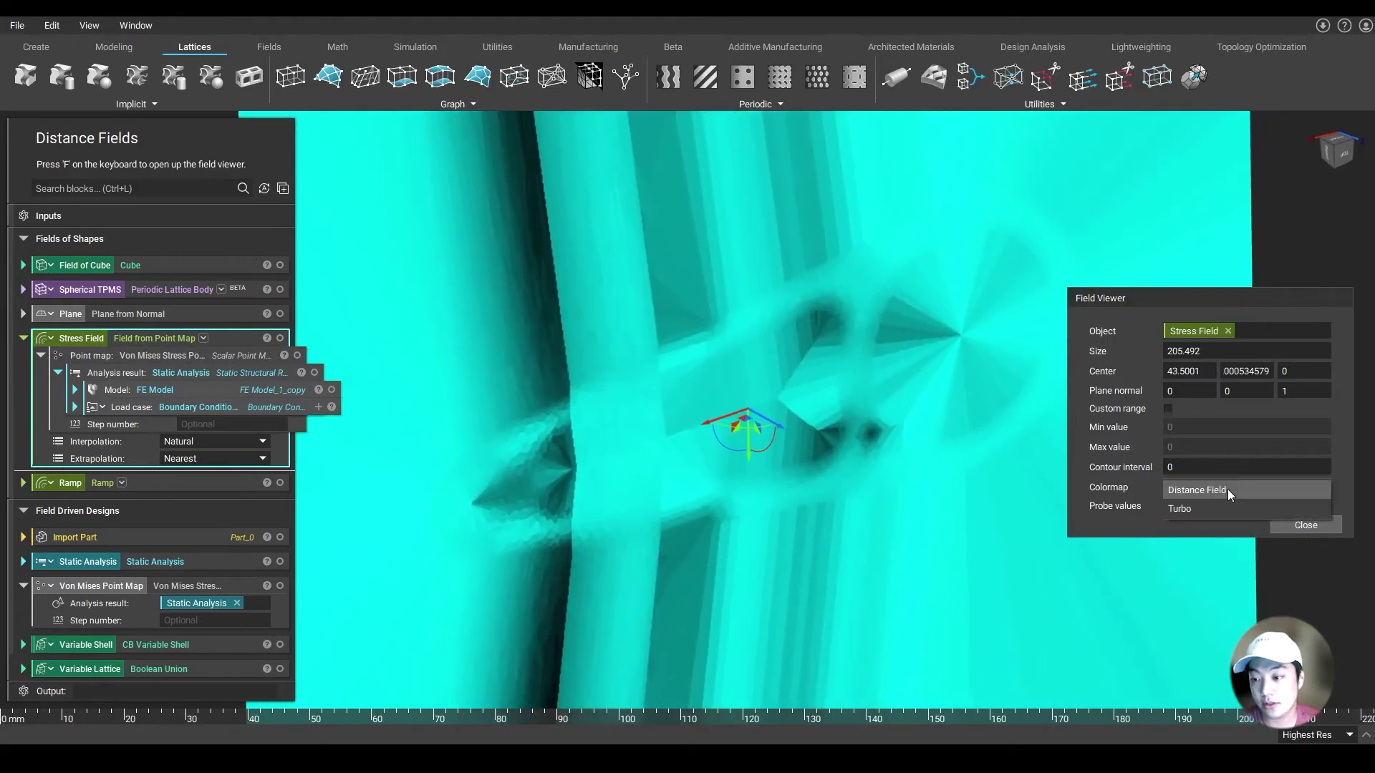
left_click(1231, 507)
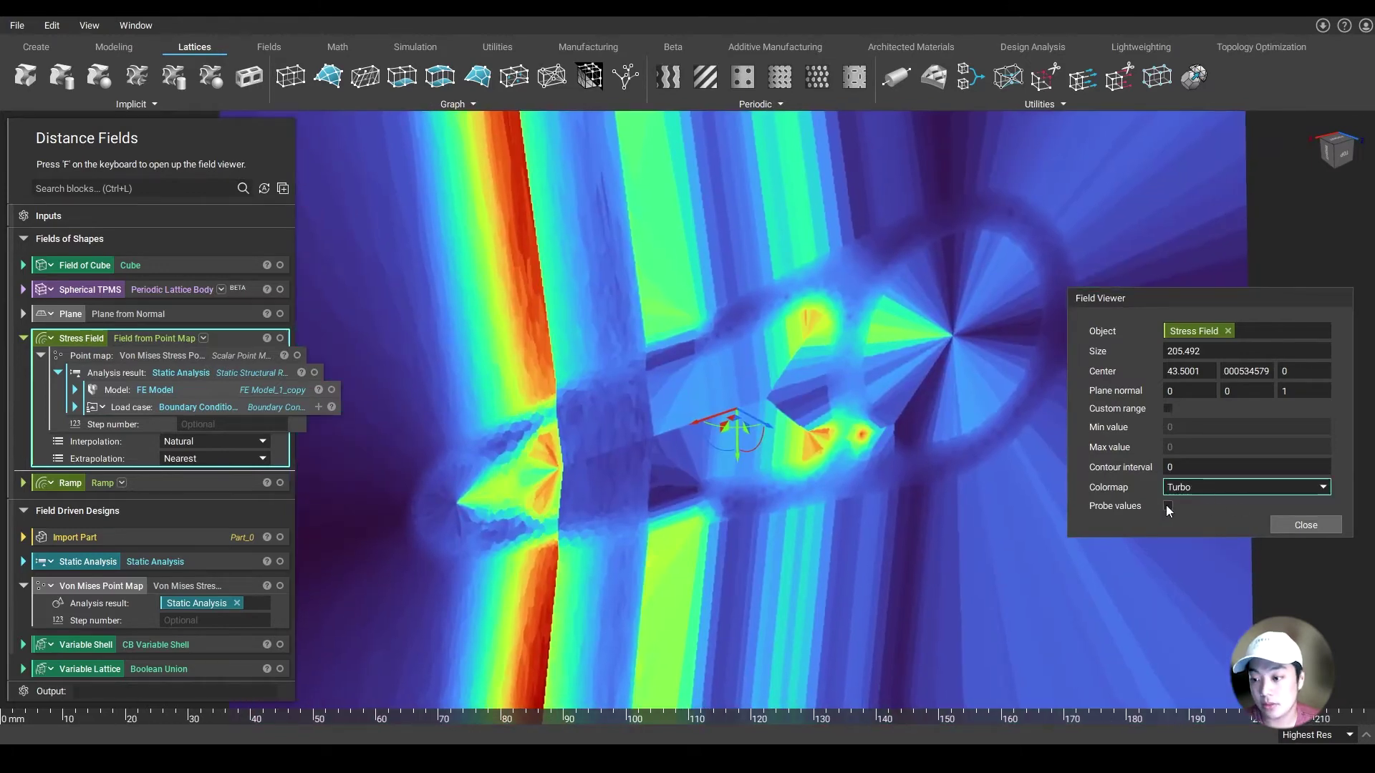
left_click(1167, 505)
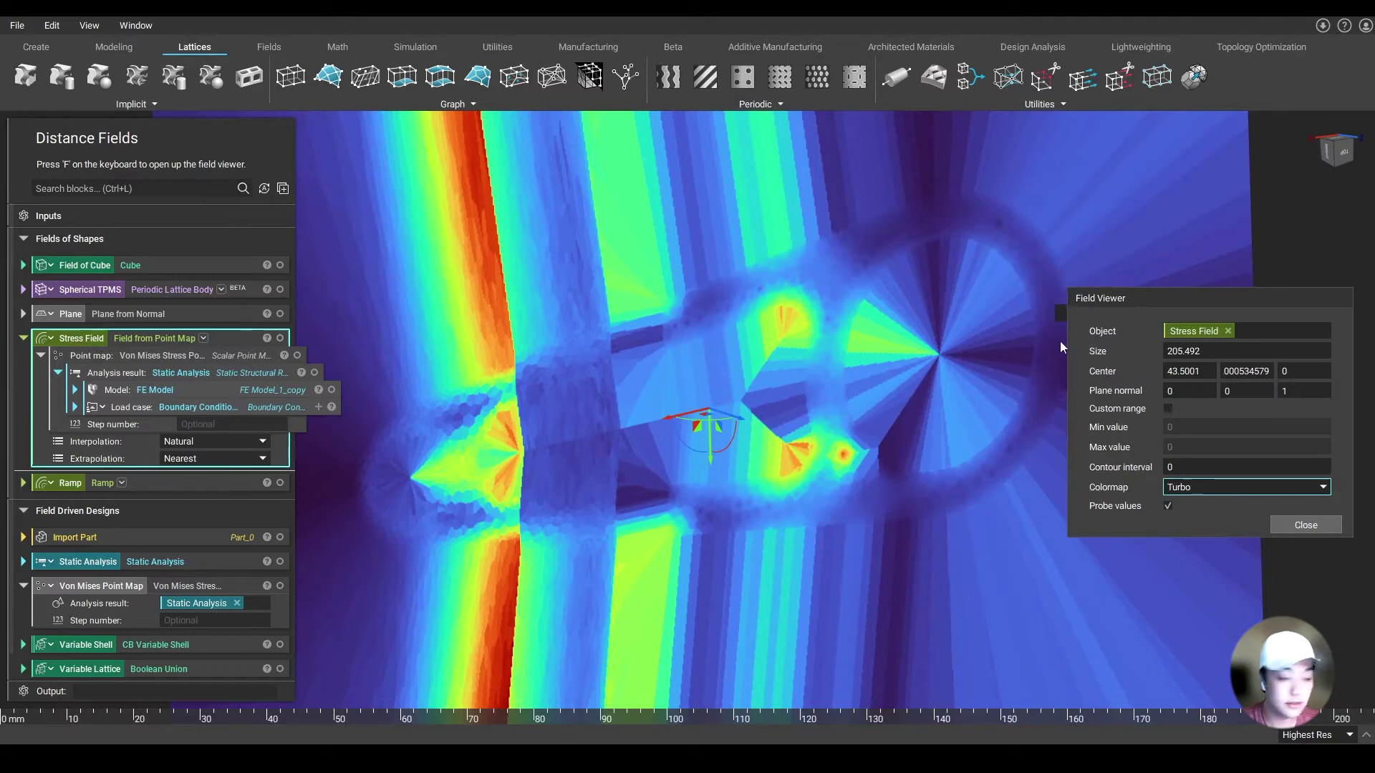
left_click(1304, 525)
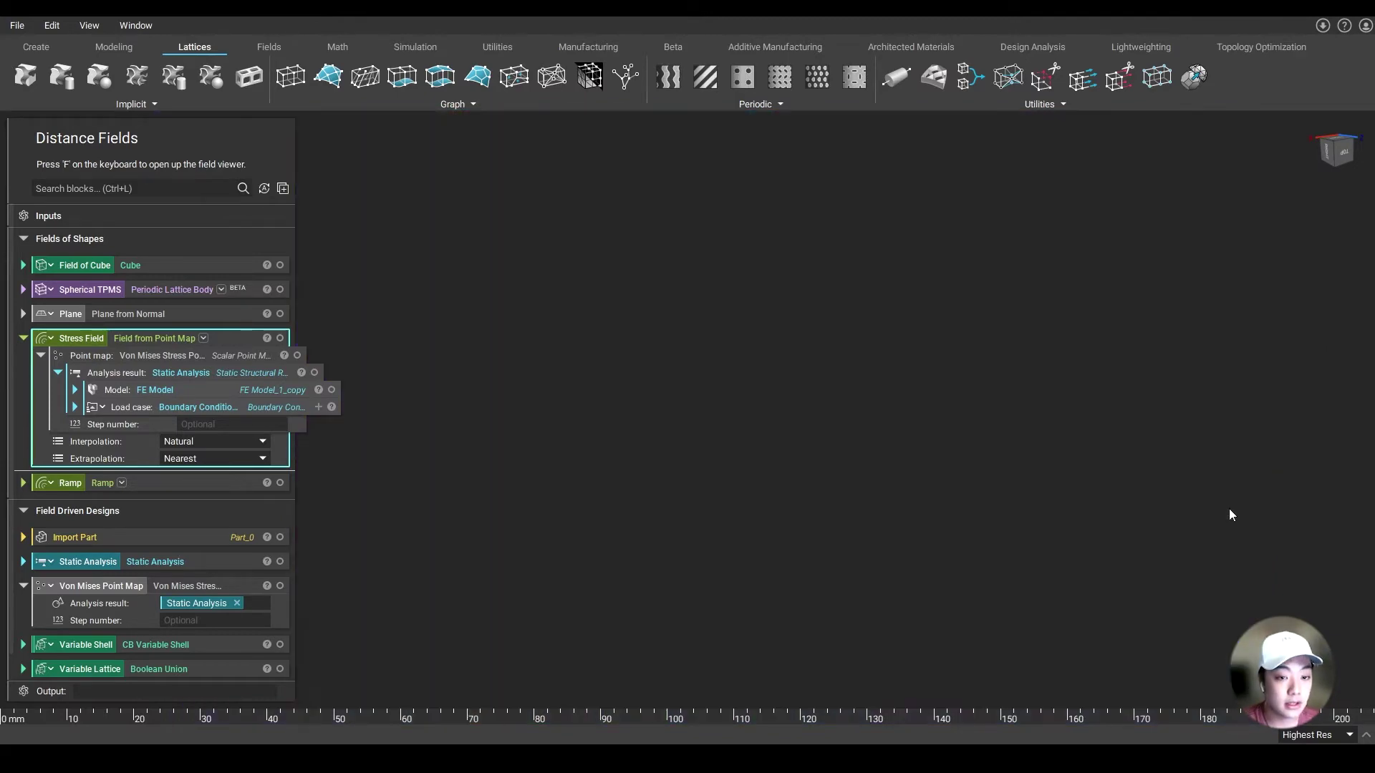
- Collapse the Stress Field block, expand the Ramp block and show its scalar field plane edge-on
left_click(23, 341)
left_click(23, 363)
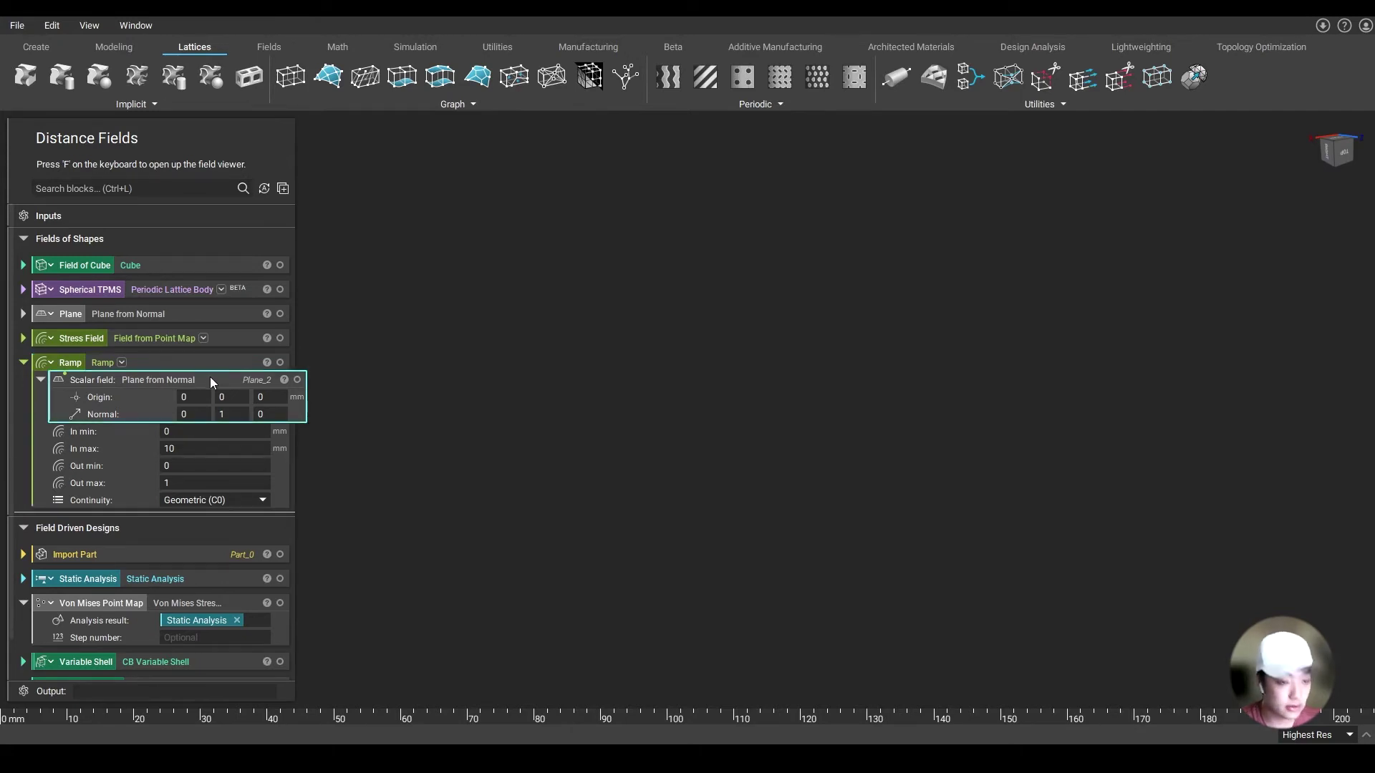
left_click(297, 379)
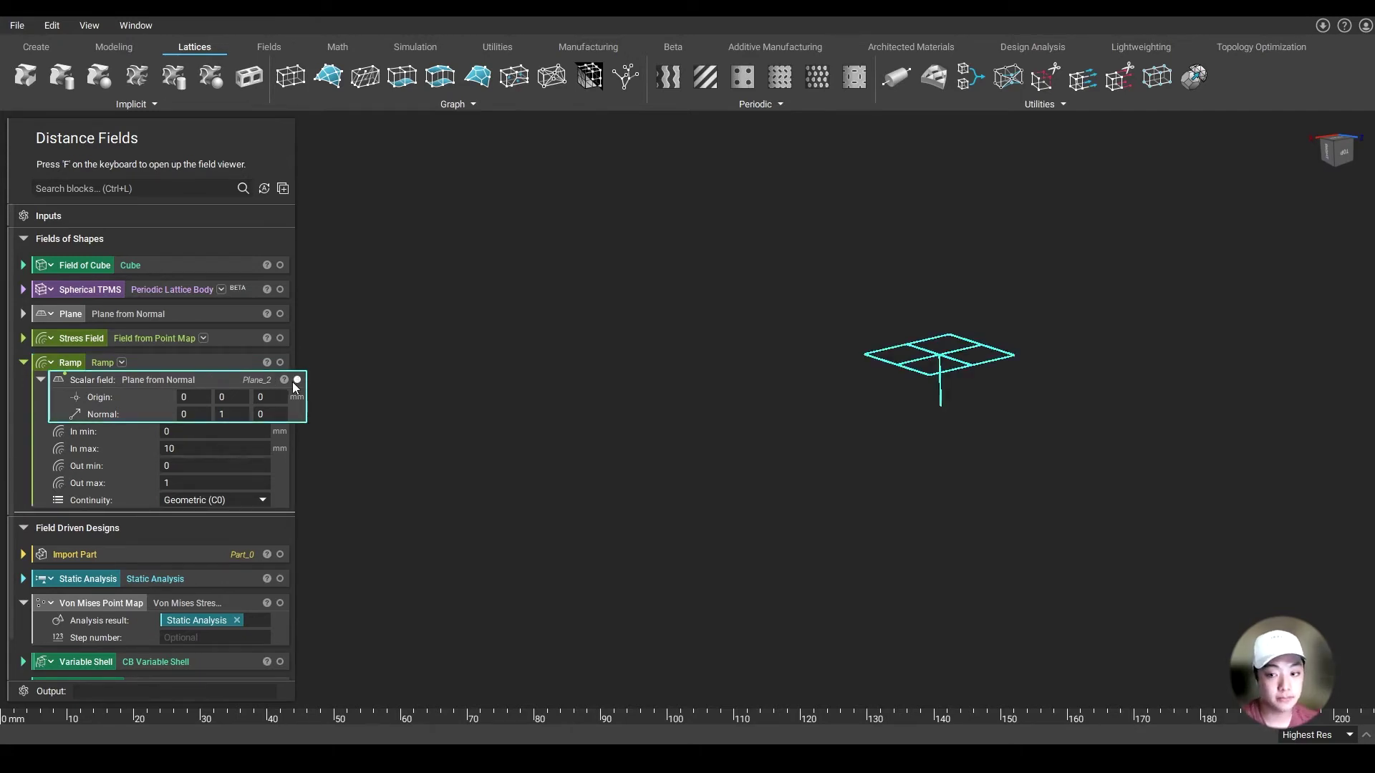
left_click(1021, 449)
right_click_drag(1021, 450, 989, 352)
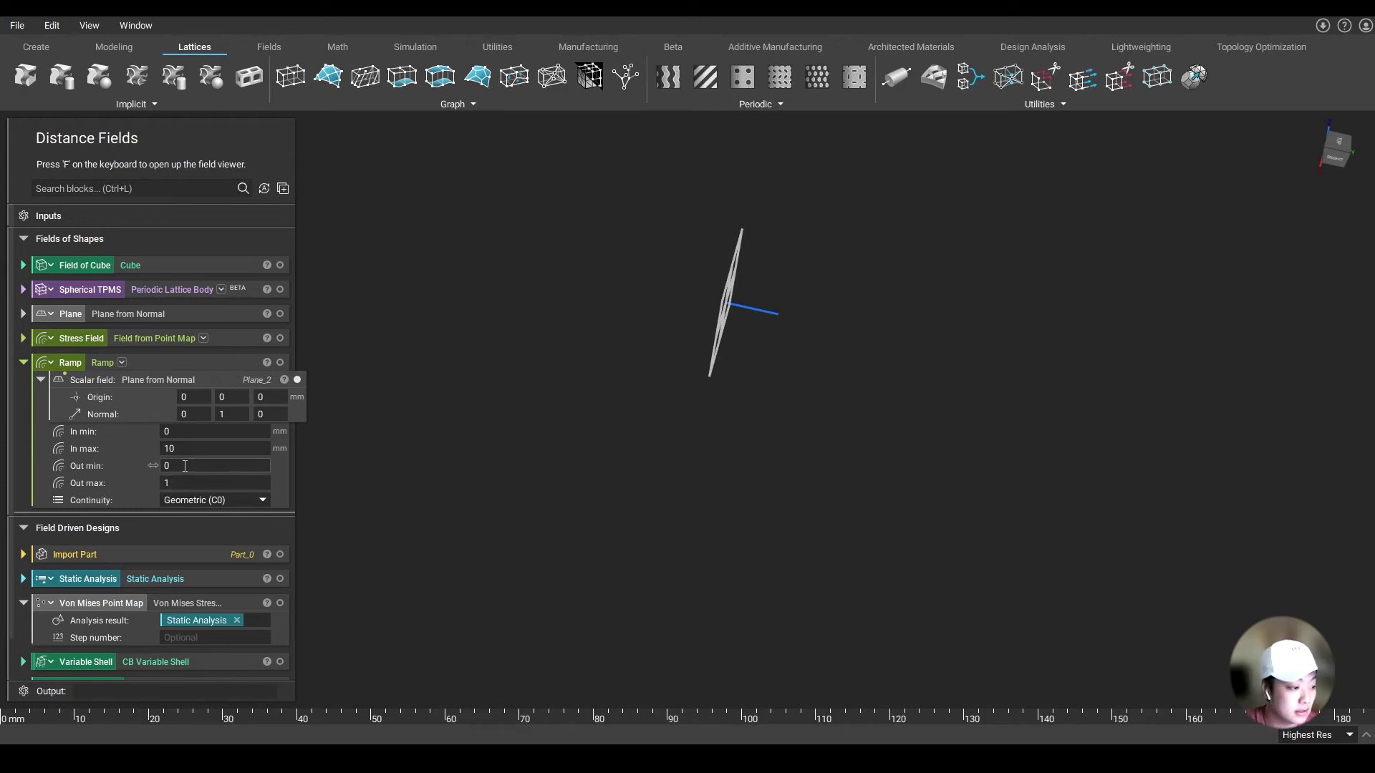
- Inspect the Ramp field in the field viewer with value probing enabled, reading values across the transition at the plane
left_click(217, 368)
key("f")
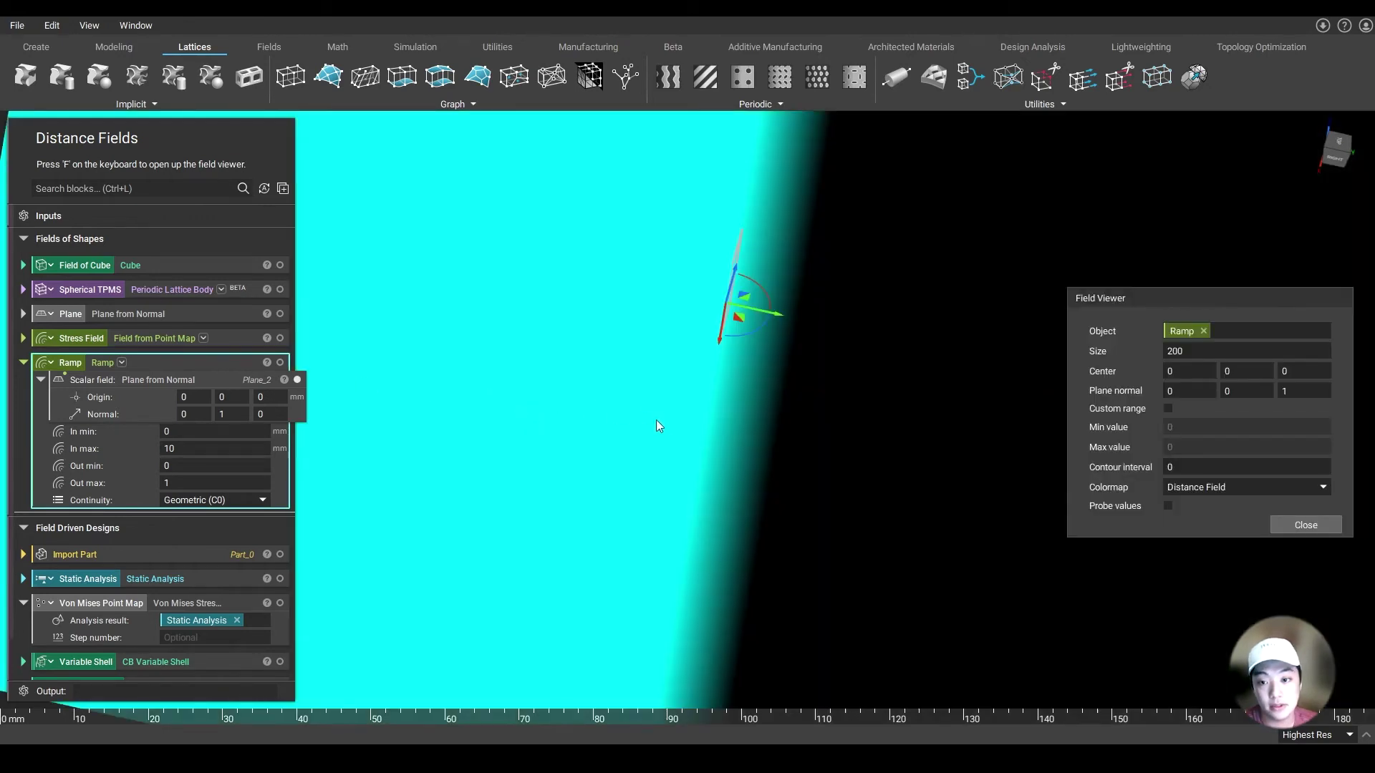
scroll(1024, 433, "down", 5)
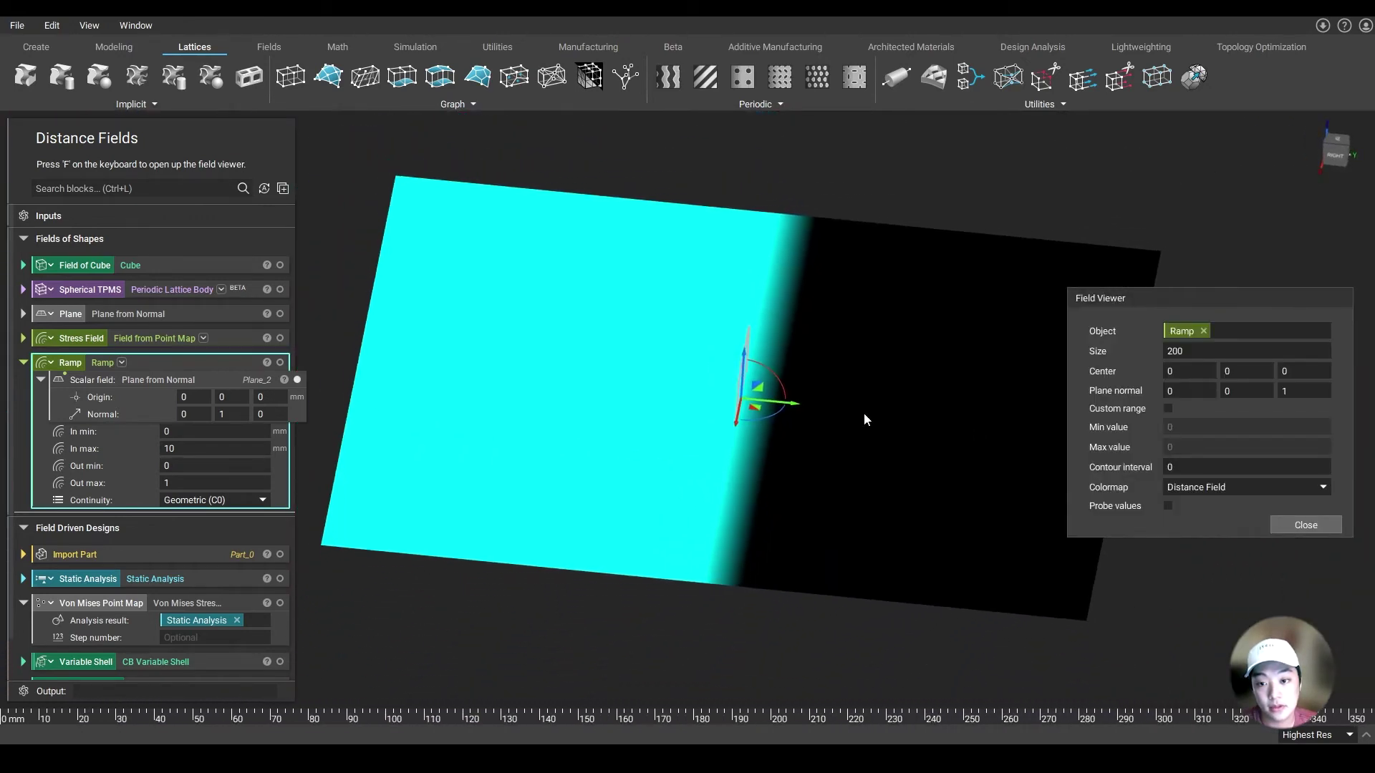
left_click(1168, 506)
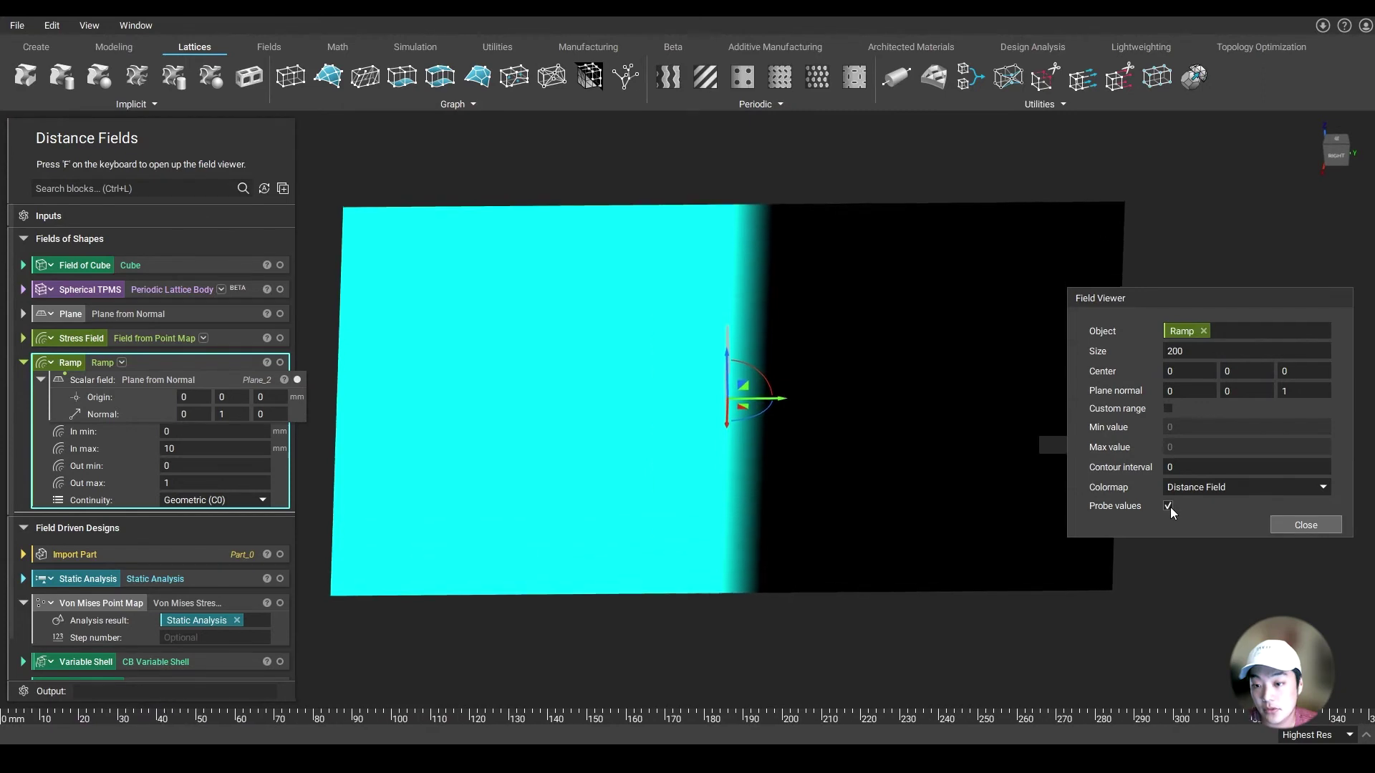
right_click_drag(1124, 243, 1137, 333)
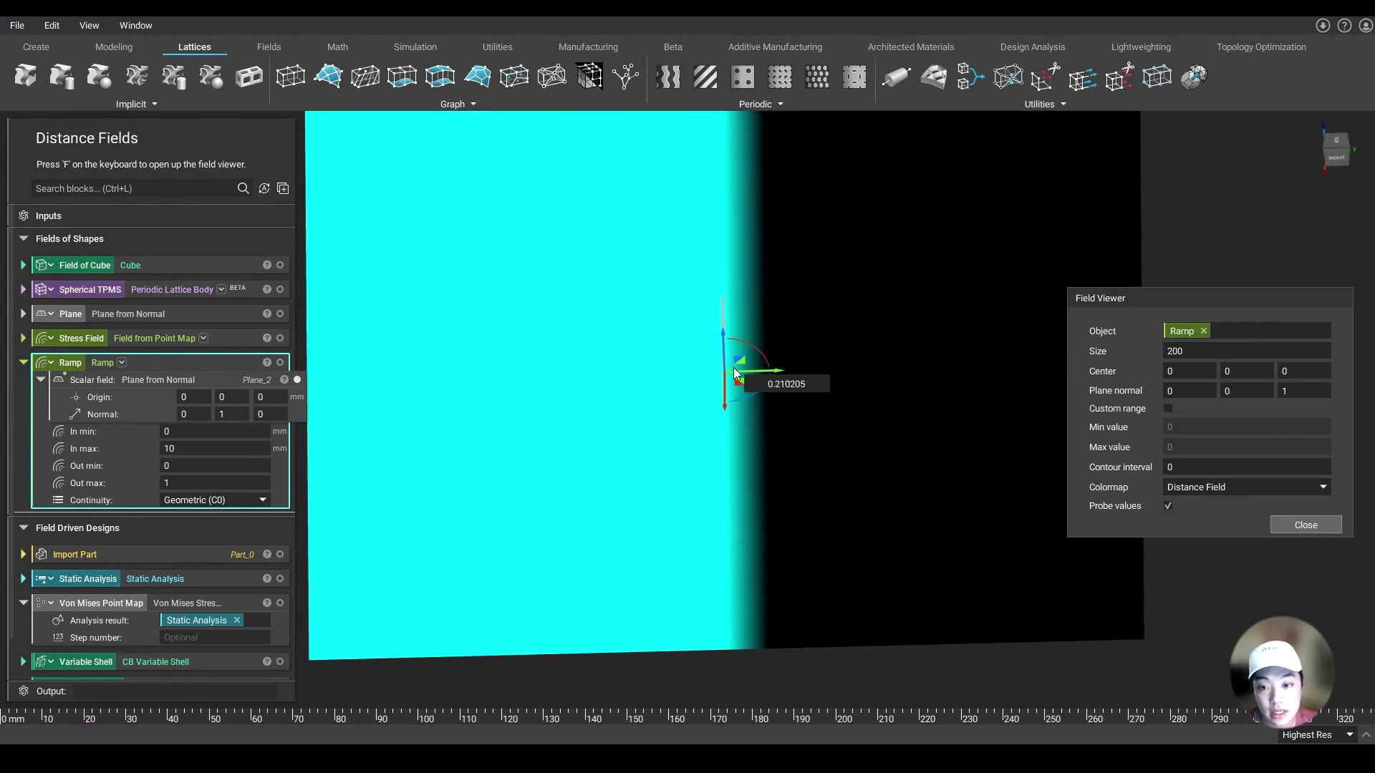
scroll(733, 367, "up", 2)
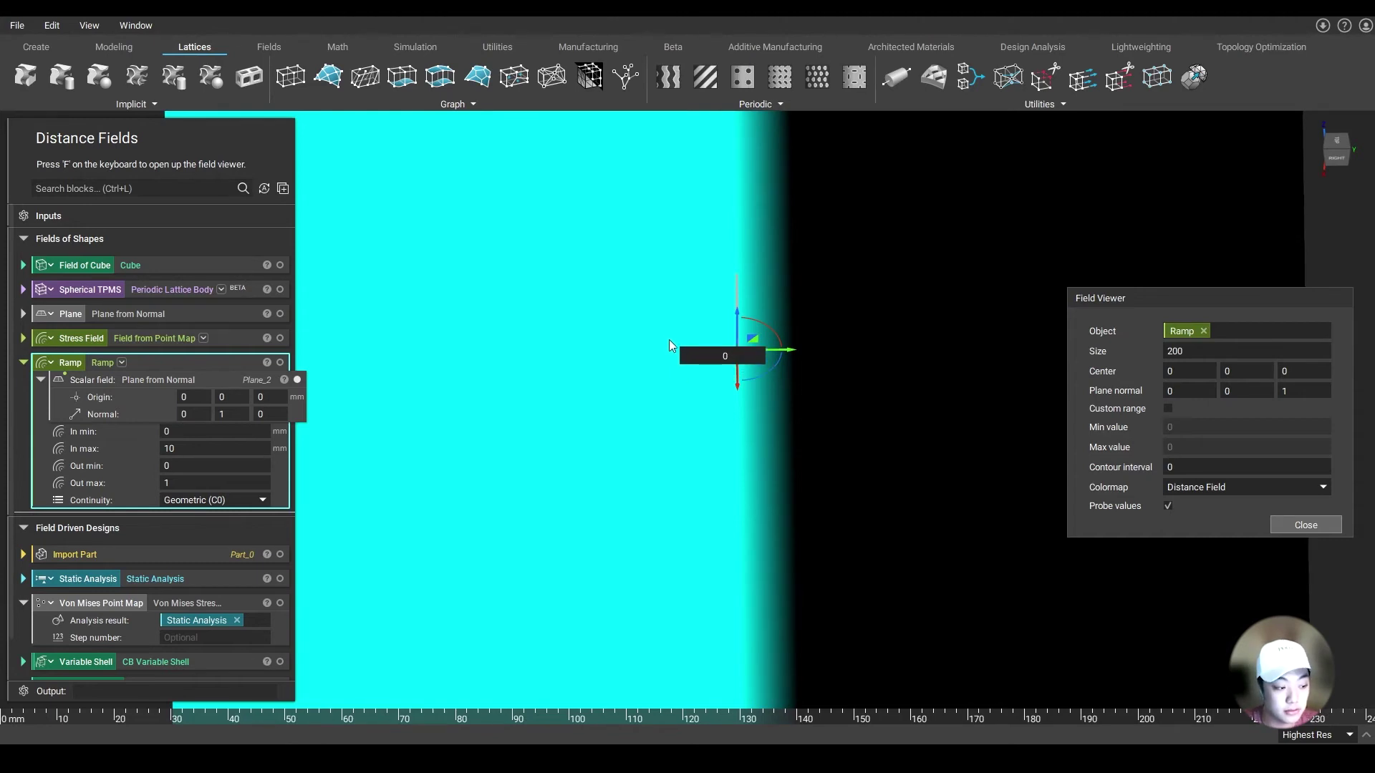
left_click(1303, 529)
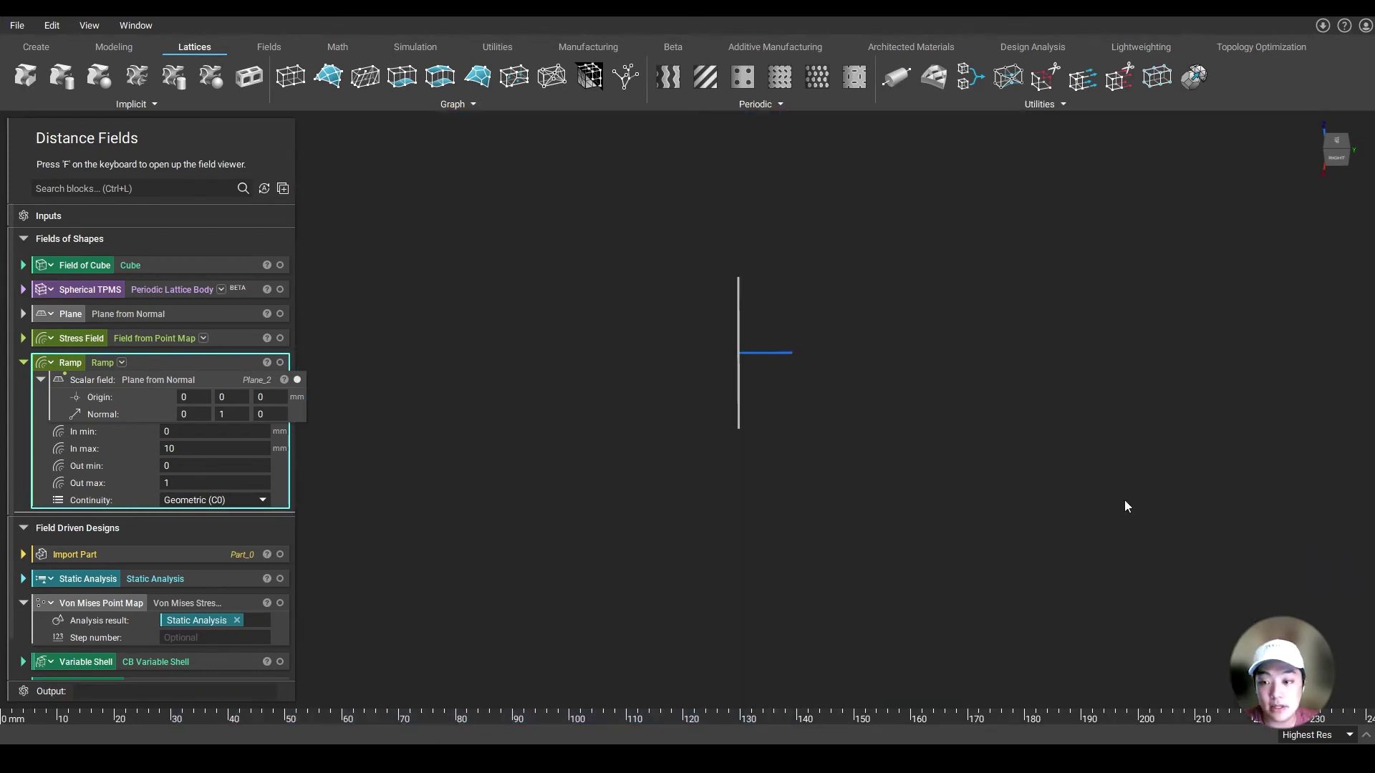
- In the Field Driven Designs section, display the Static Analysis result, followed by the Von Mises Point Map
scroll(229, 454, "down", 1)
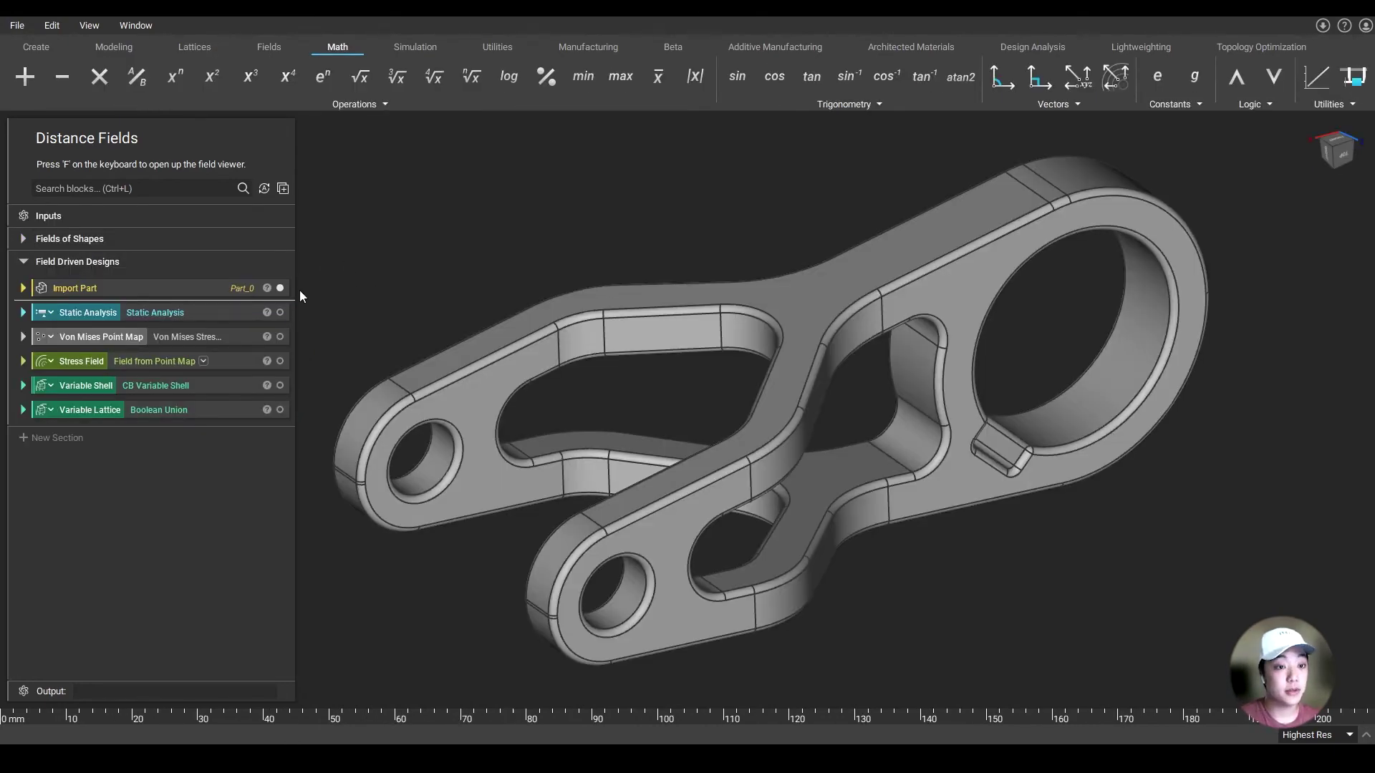
left_click(238, 315)
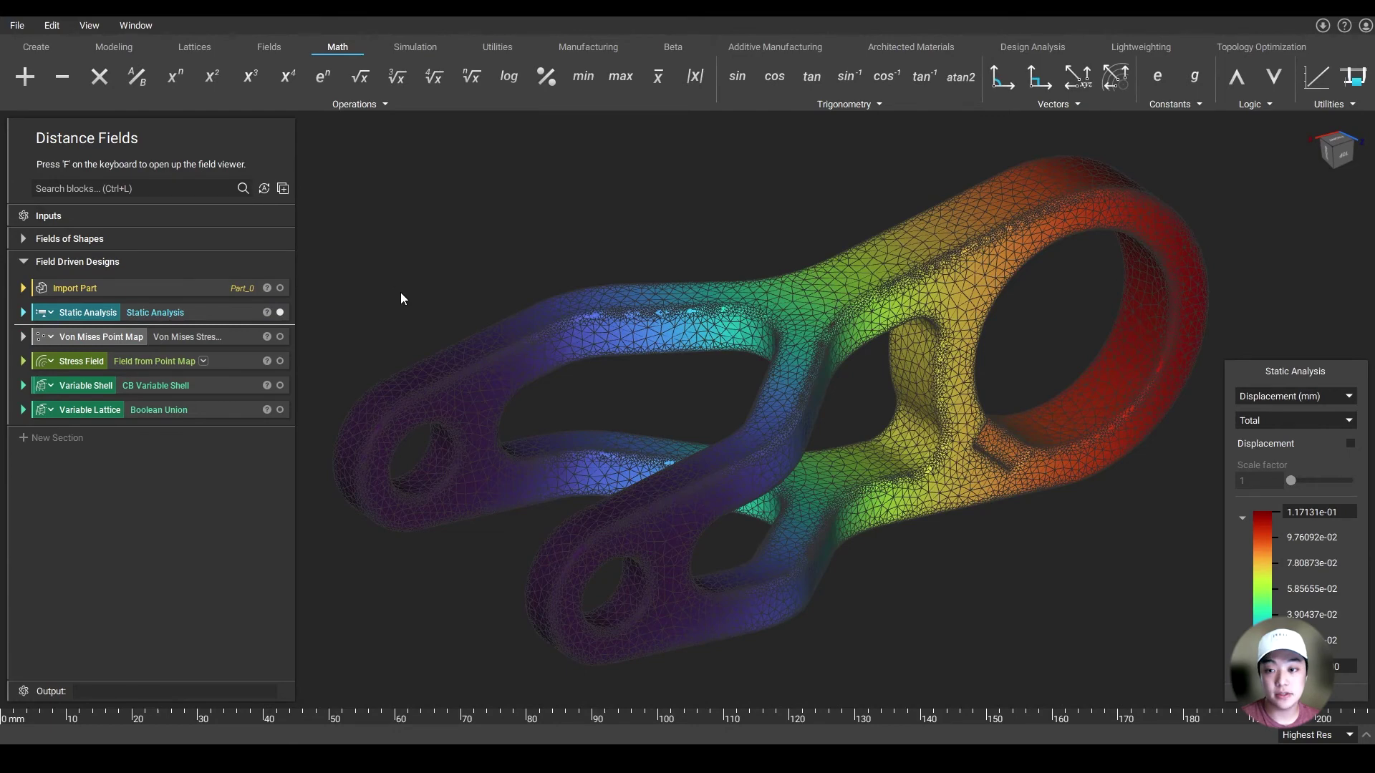
left_click(227, 337)
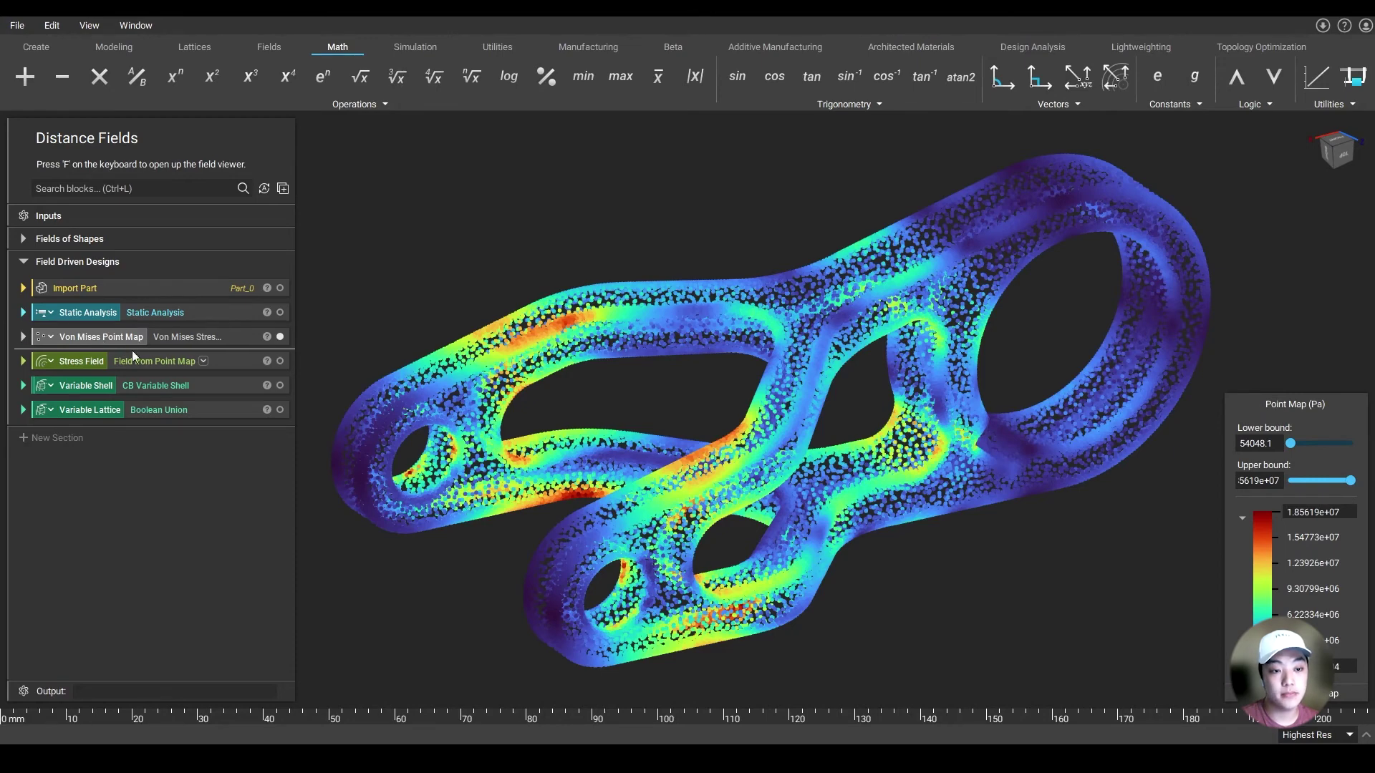
left_click(142, 367)
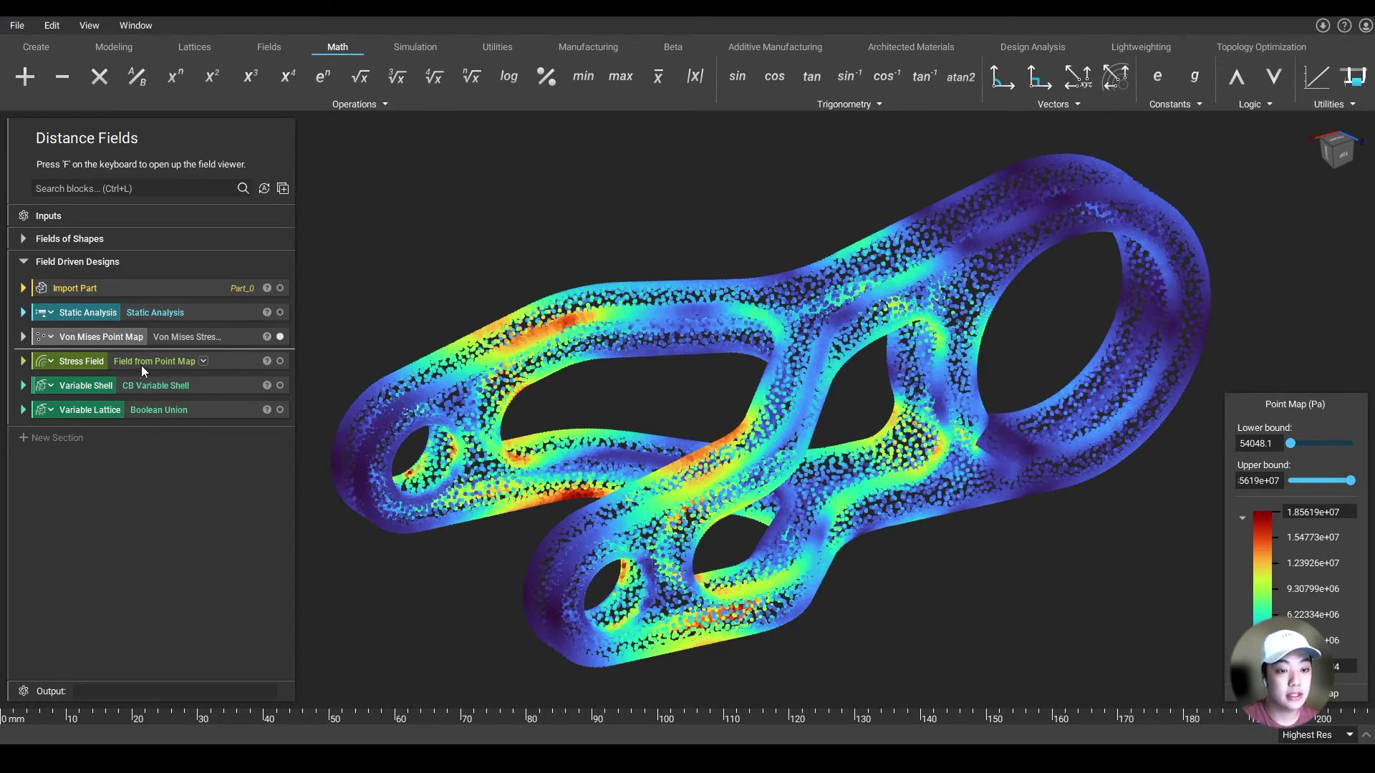
- Overlay the Von Mises Point Map on the imported part, and hide the part to examine the points alone
left_click(279, 288)
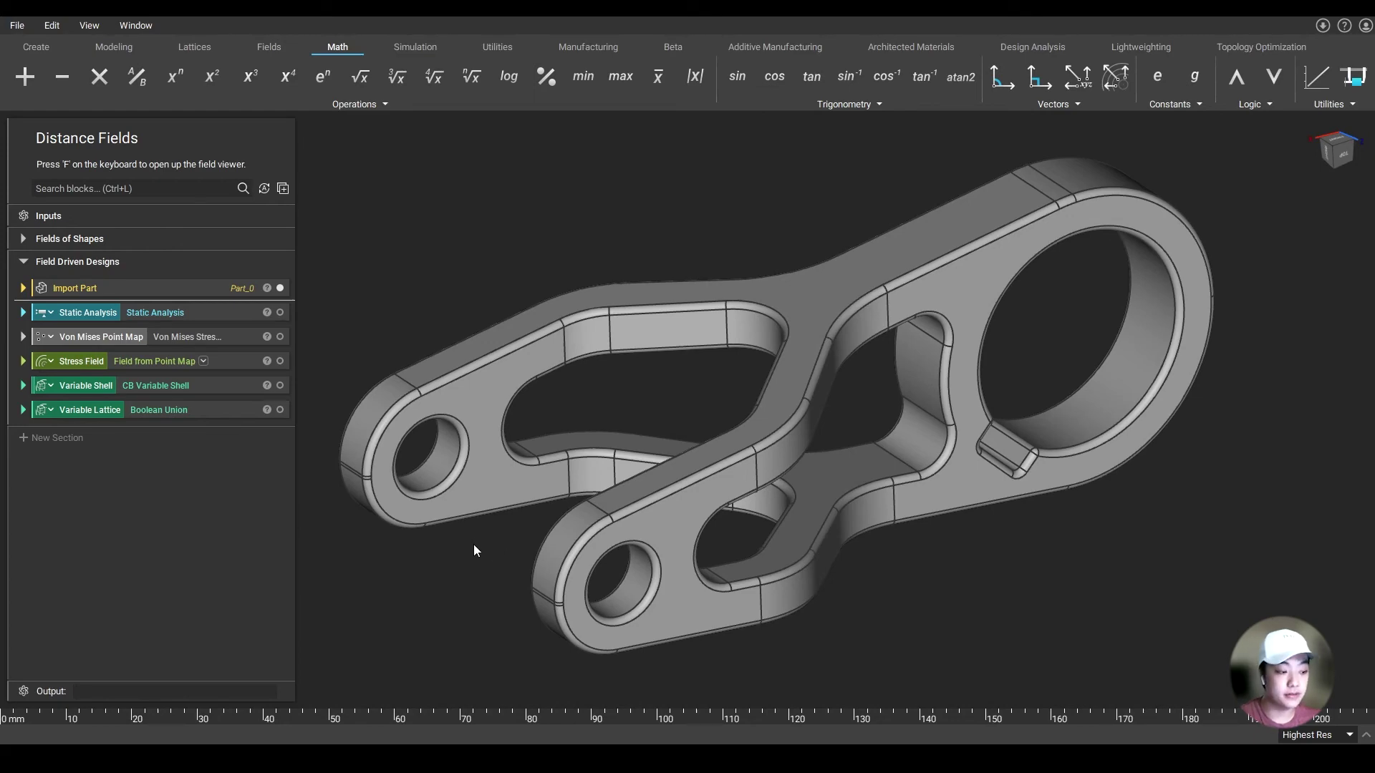
left_click(247, 333)
left_click(280, 336)
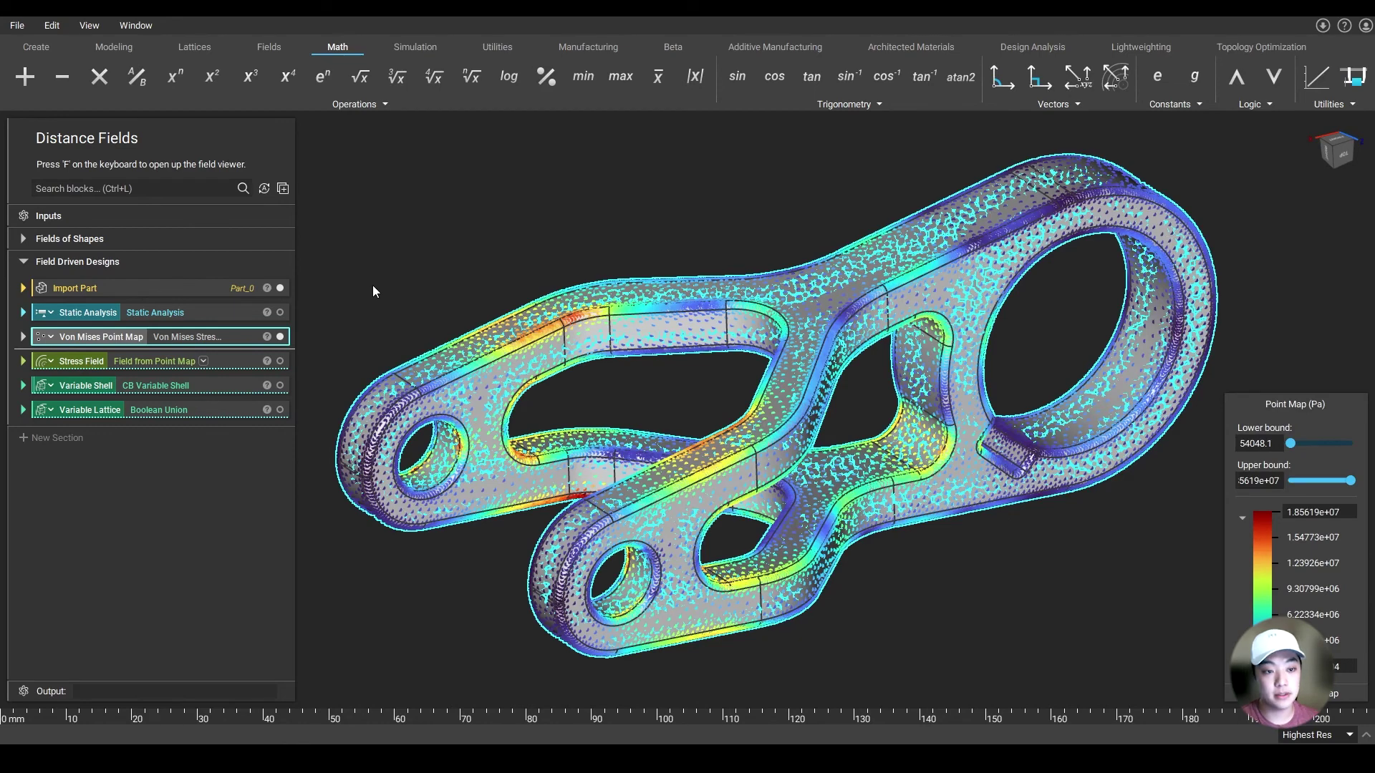
left_click(373, 287)
left_click(280, 288)
right_click_drag(498, 275, 618, 304)
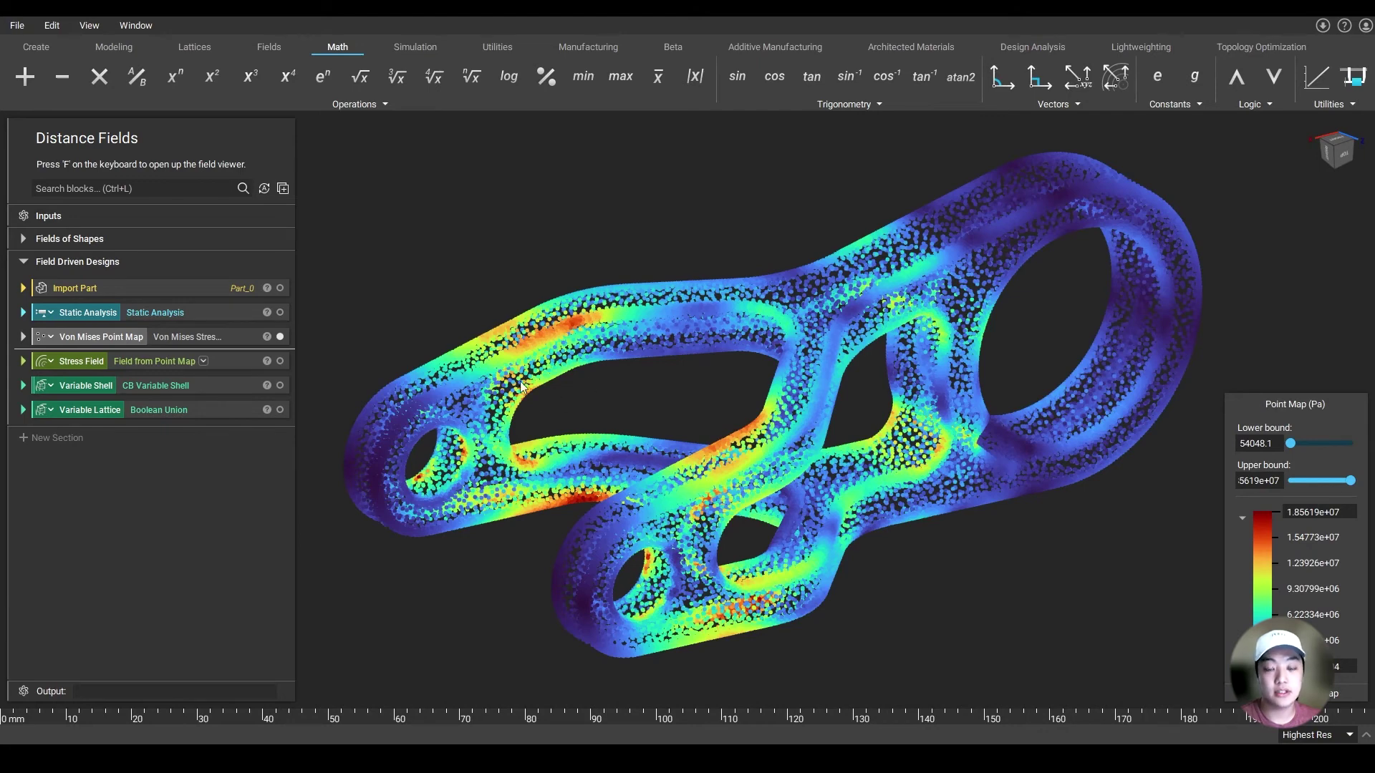
- Expand the Variable Shell block to show its ramp-driven shell thickness inputs, and isolate the shell body in the viewport
right_click_drag(449, 361, 381, 477)
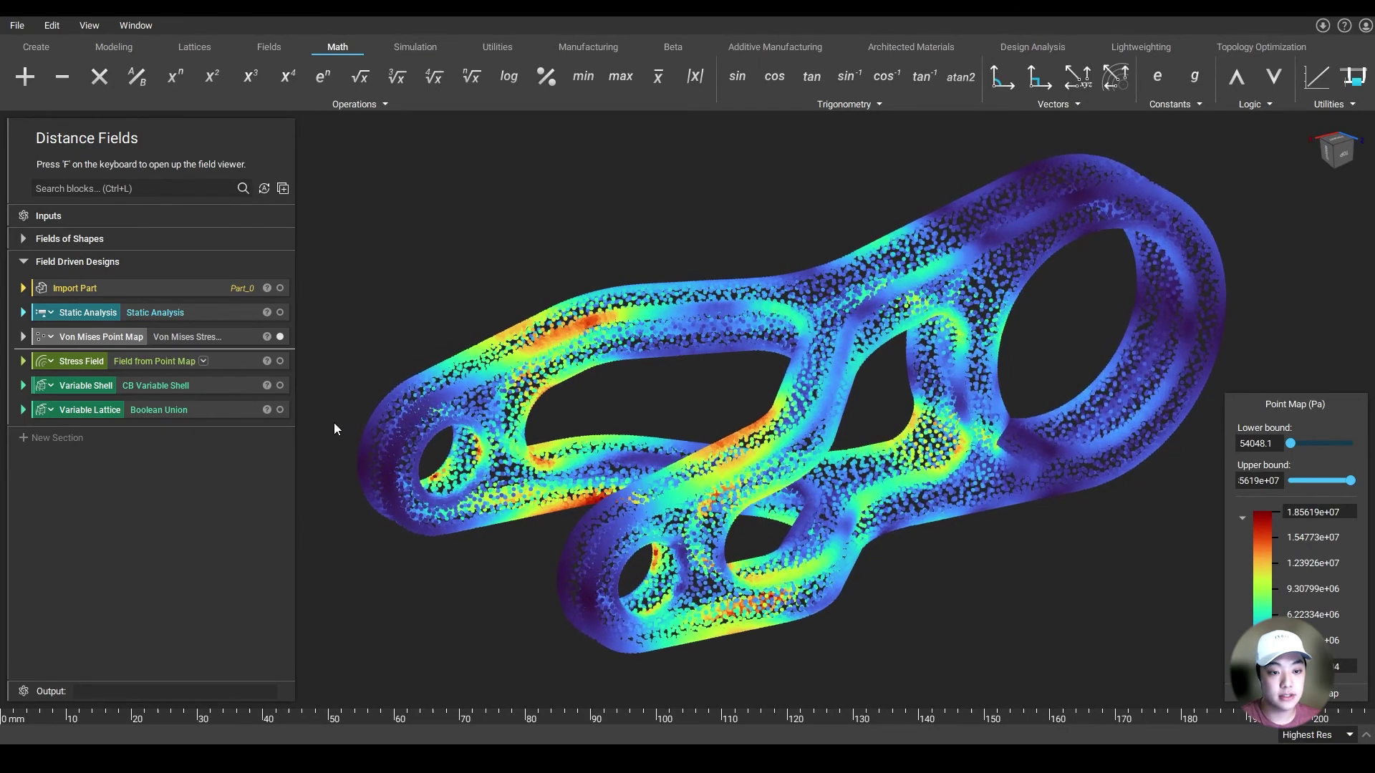
left_click(24, 385)
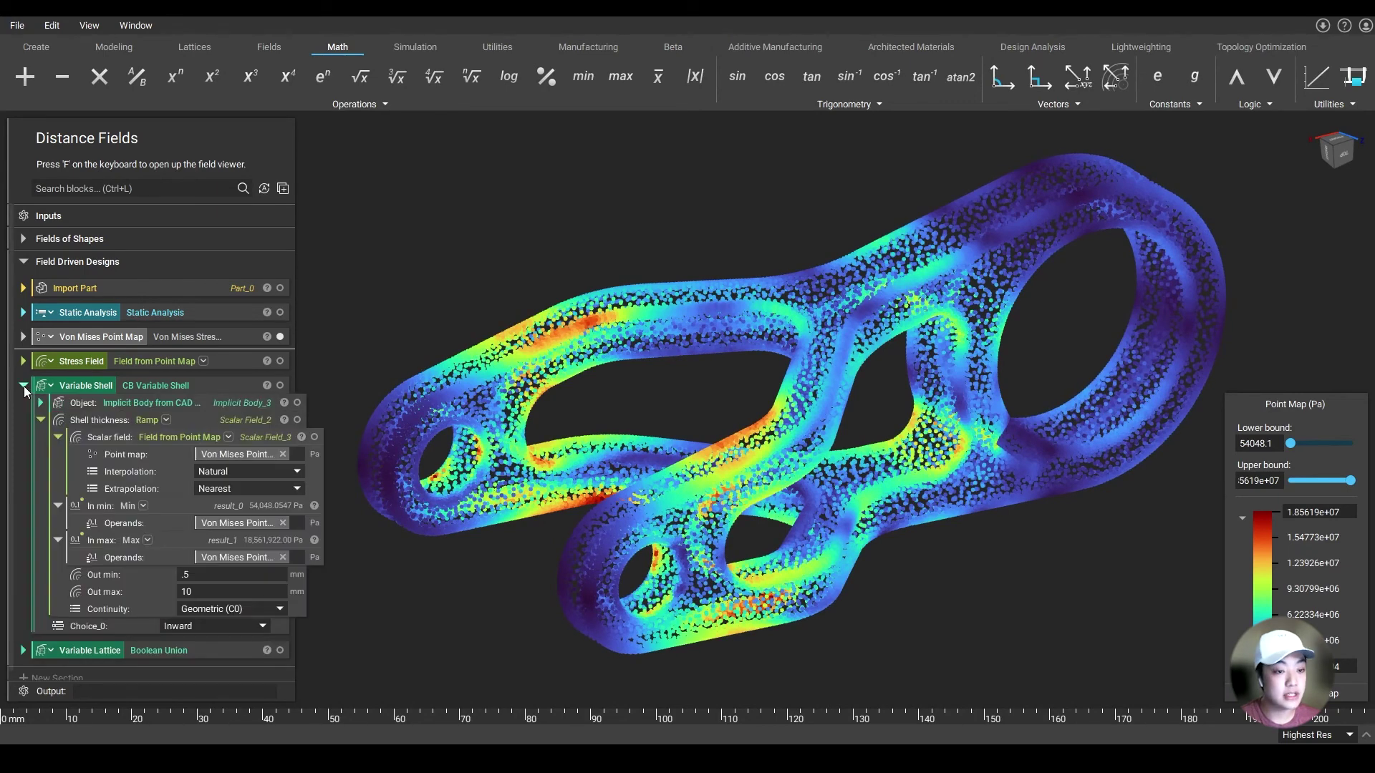
left_click(214, 387)
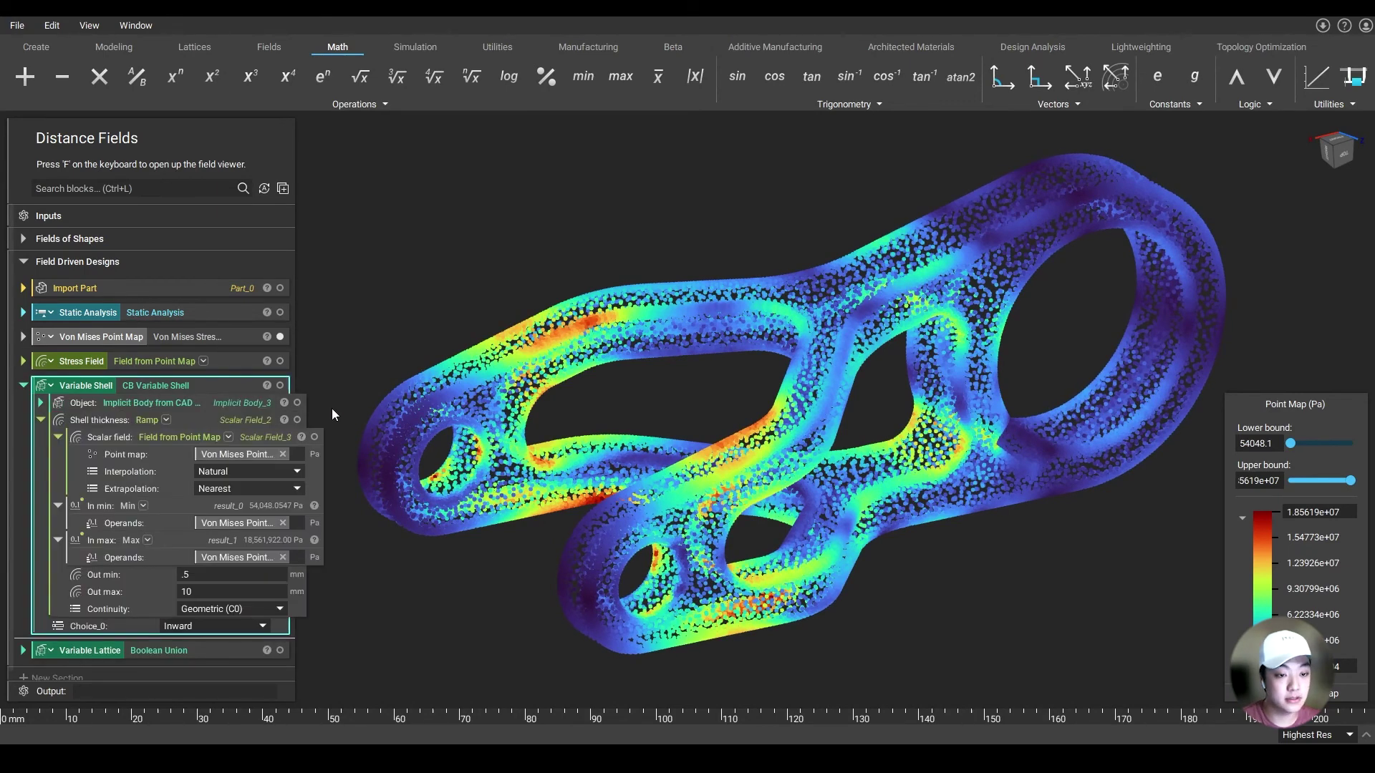
key("i")
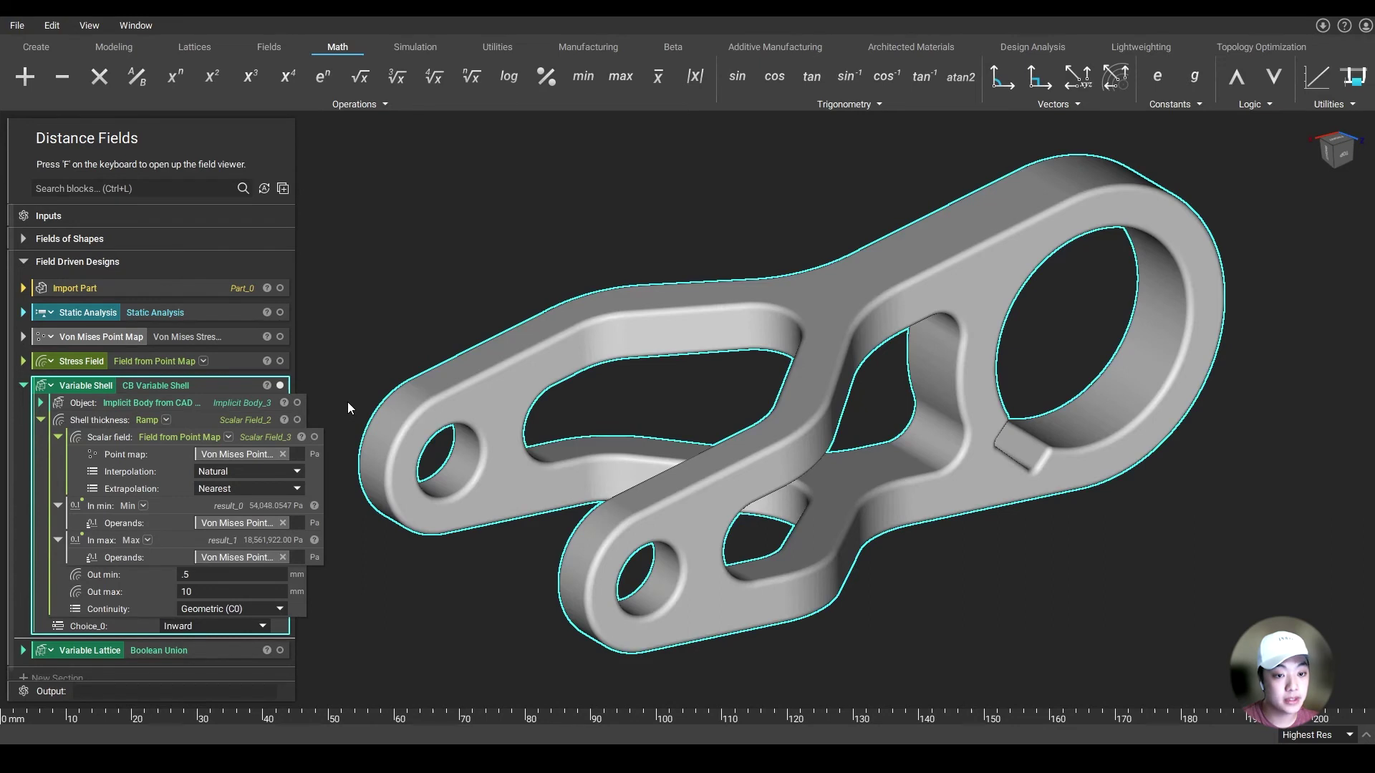
- Cut a section through the Variable Shell with a global Z-normal plane, moving its center along Z to about -25.4
left_click(372, 338)
key("x")
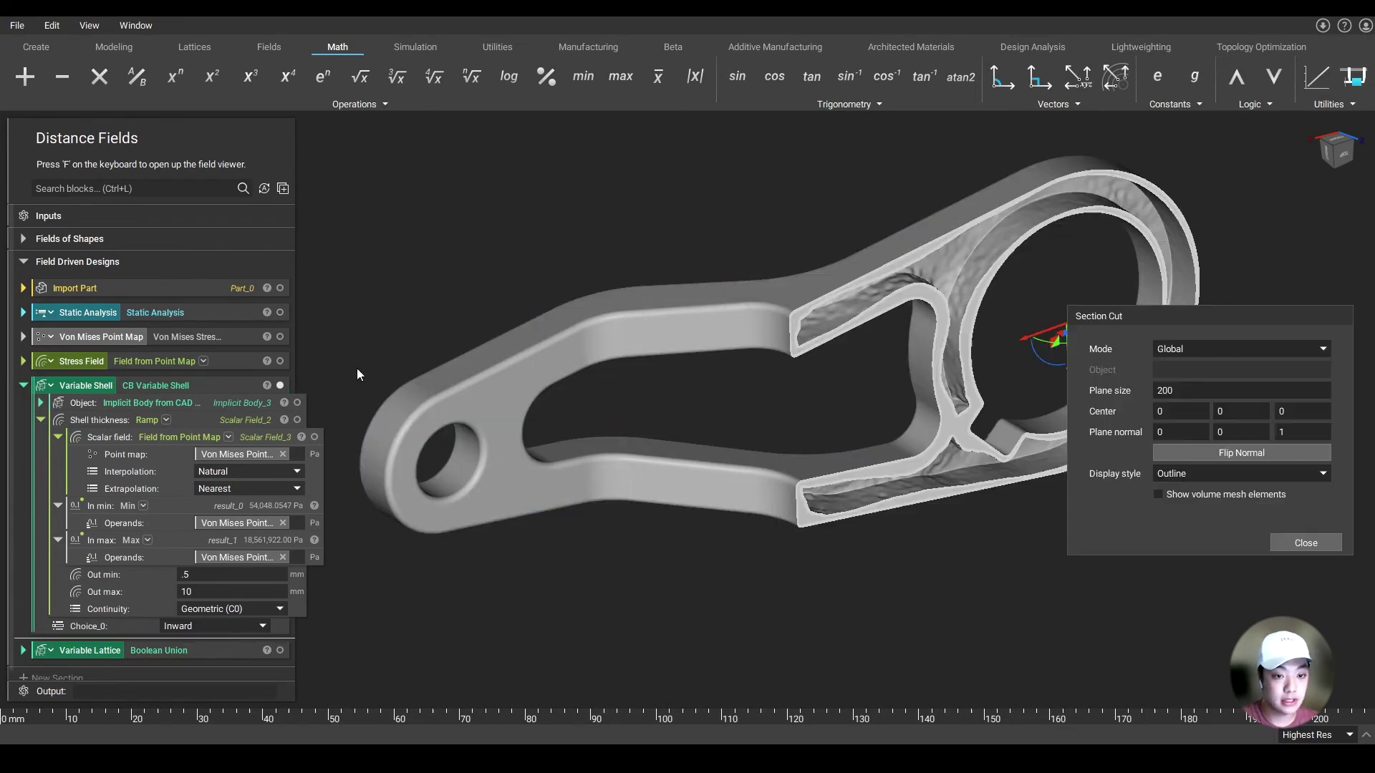
right_click_drag(978, 354, 1027, 334)
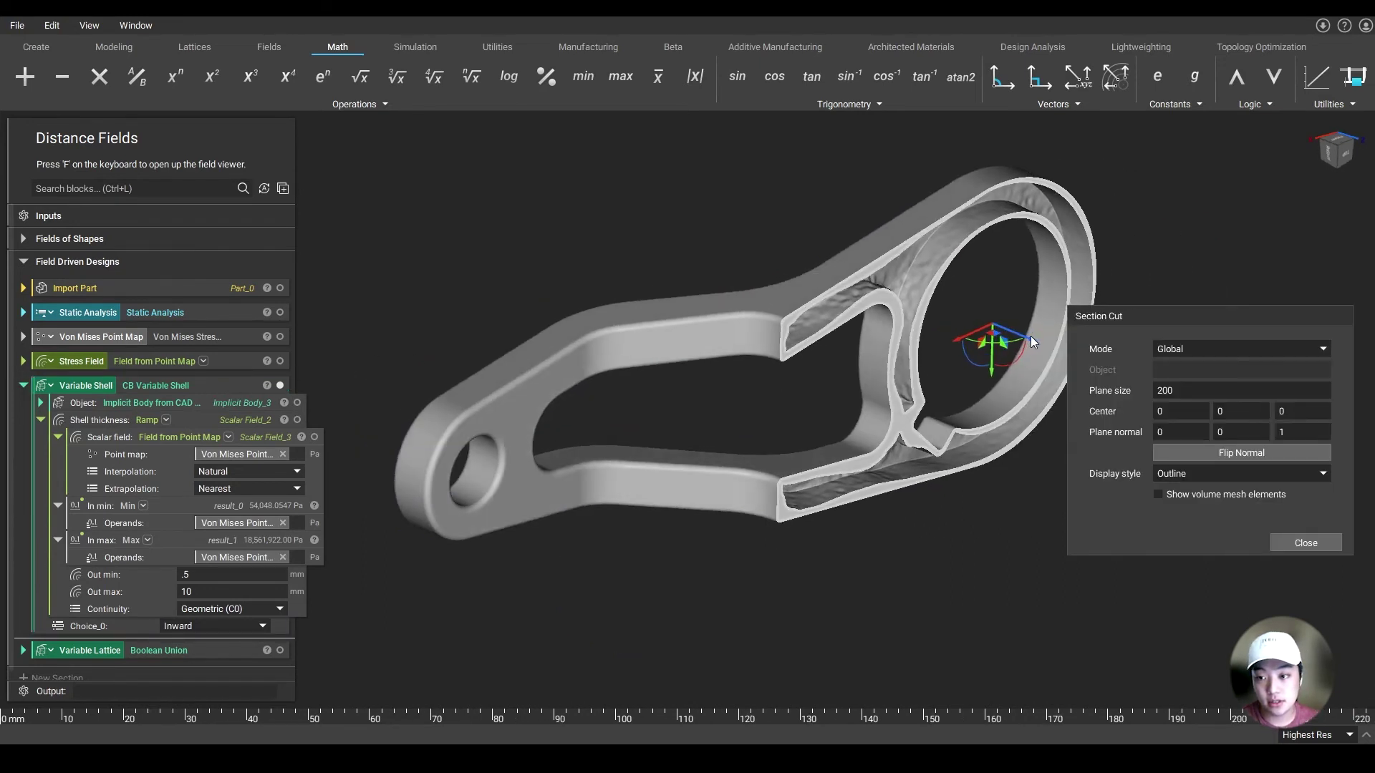
left_click_drag(1030, 337, 902, 308)
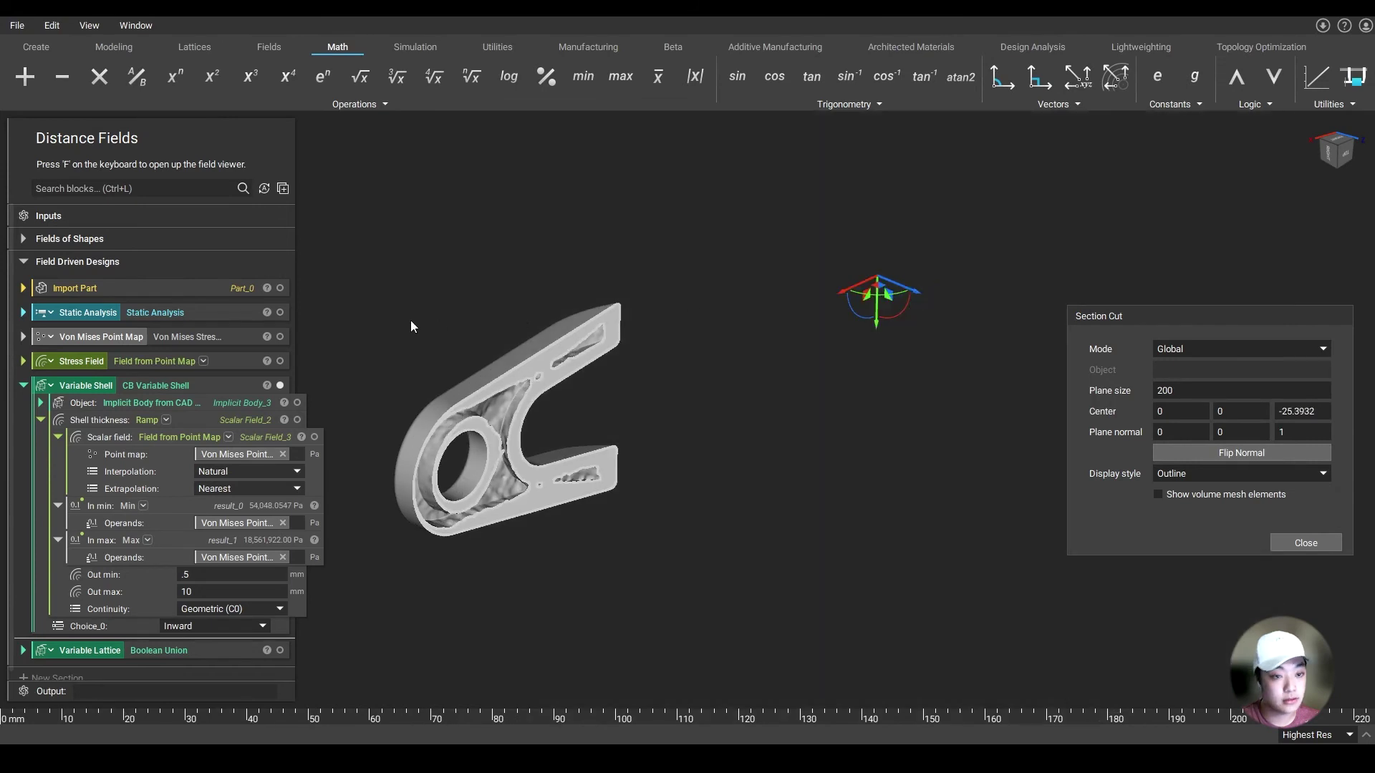
- Overlay the Von Mises Point Map on the sectioned shell, shift the cut plane to about Z -26.3, and compare wall thickness with stress
left_click(279, 338)
right_click_drag(461, 284, 892, 322)
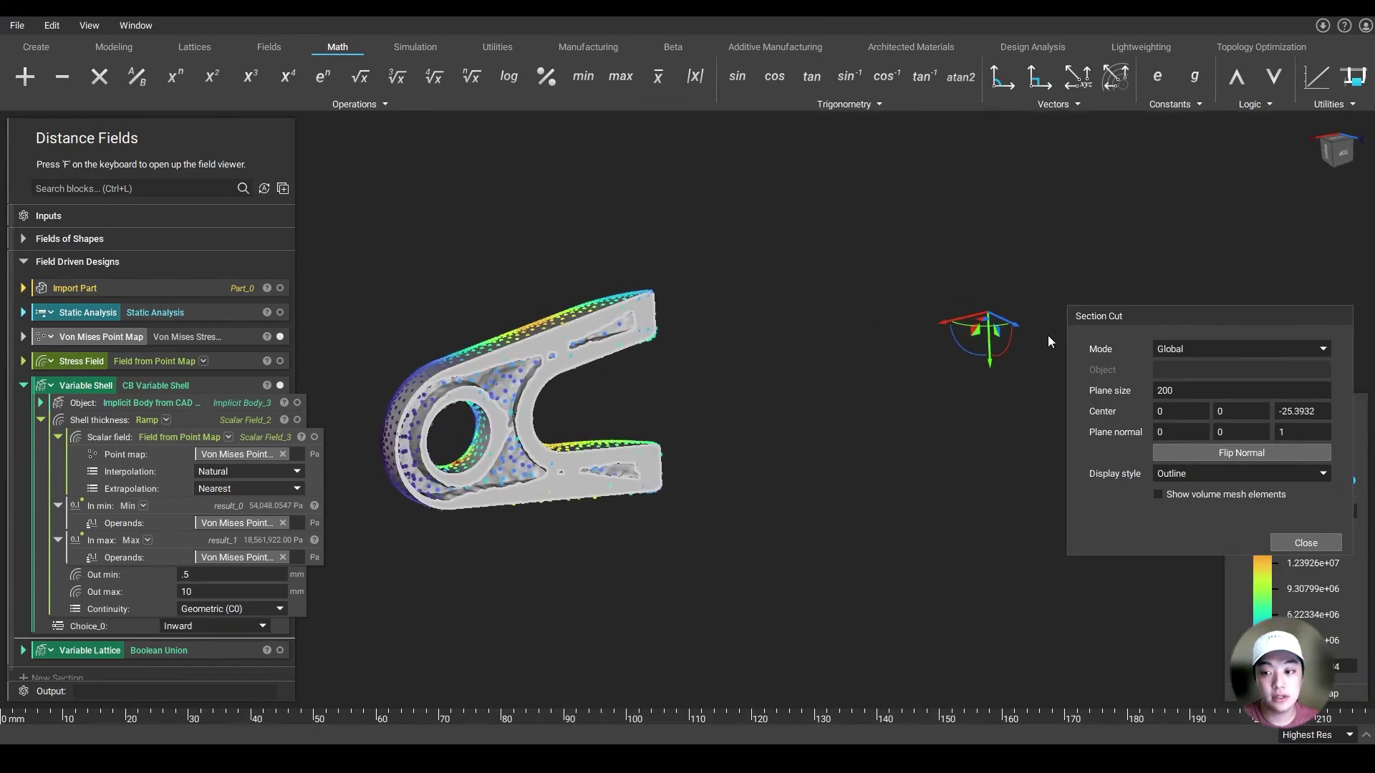
left_click_drag(1014, 328, 1011, 328)
scroll(592, 246, "up", 4)
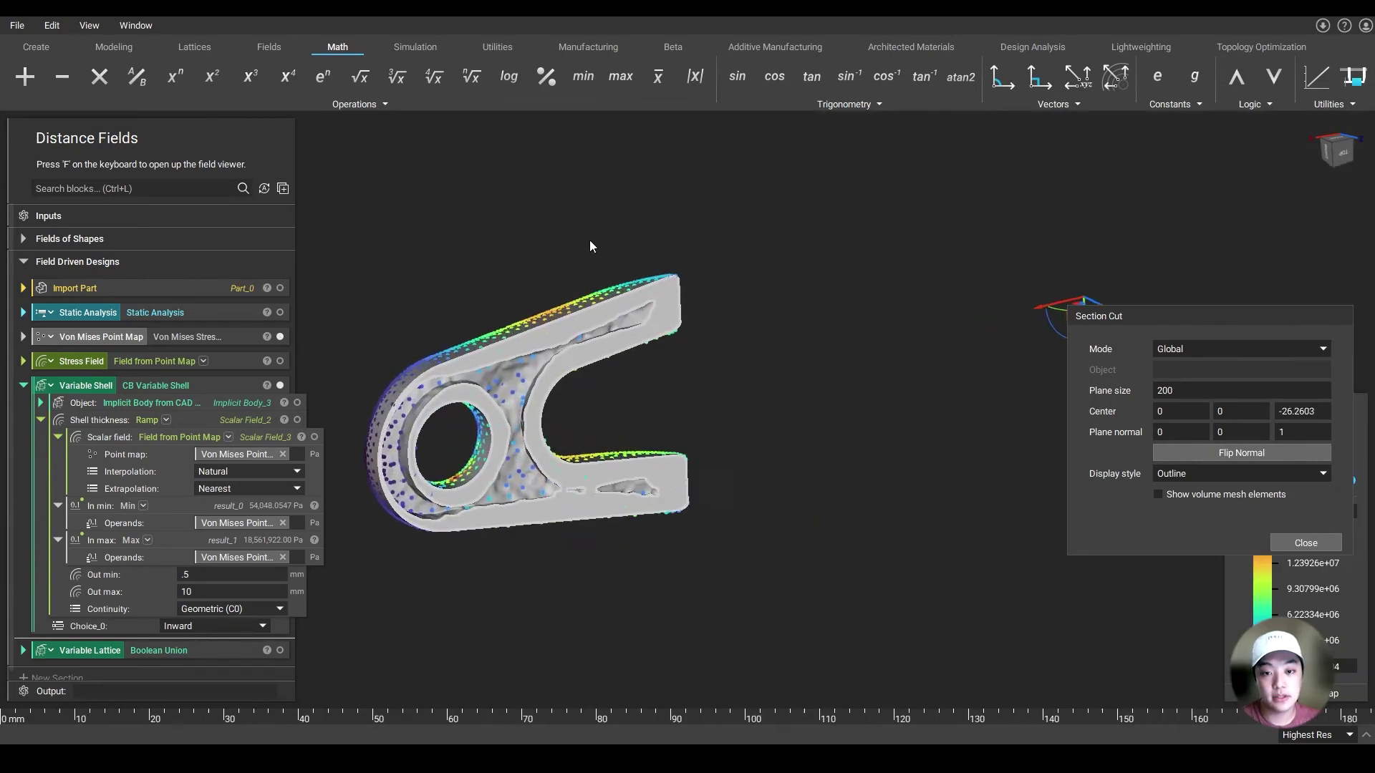
right_click_drag(694, 393, 579, 349)
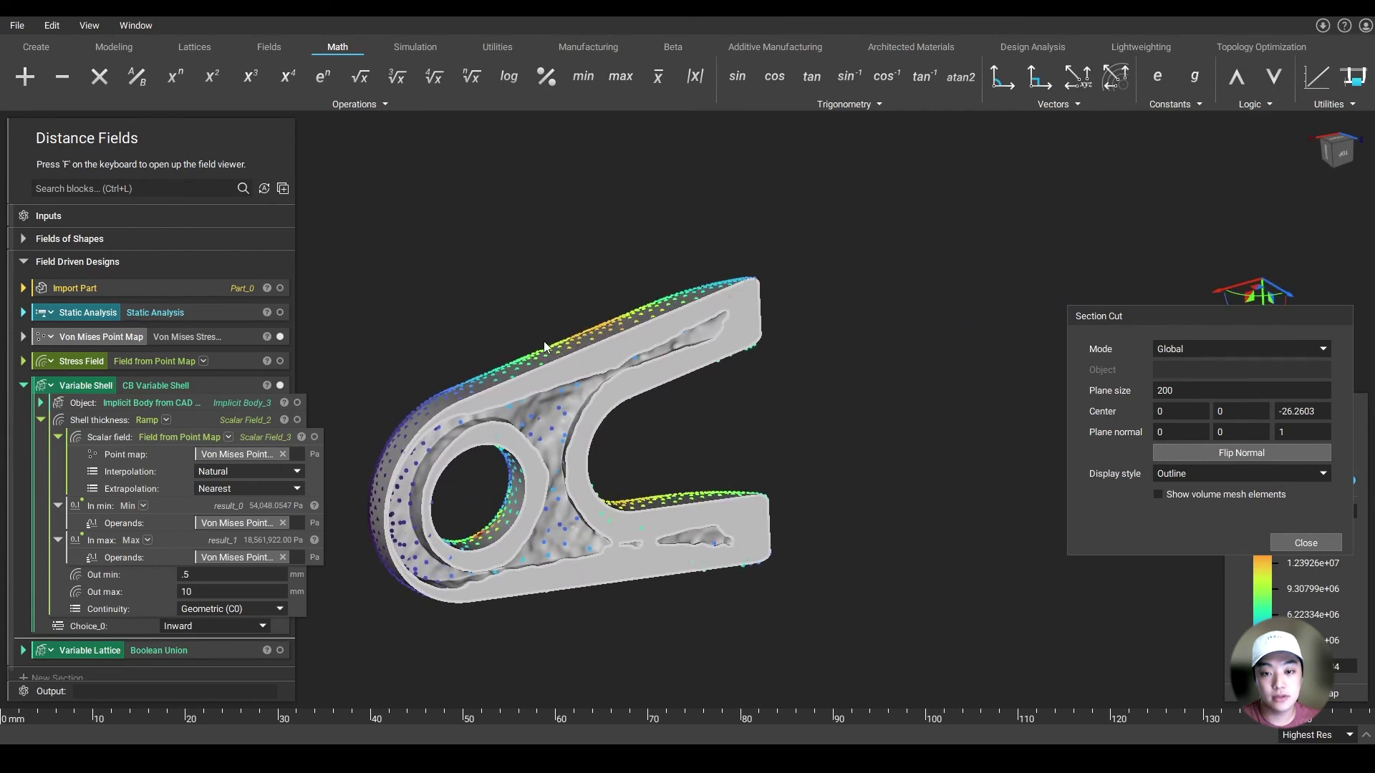
right_click_drag(676, 302, 633, 368)
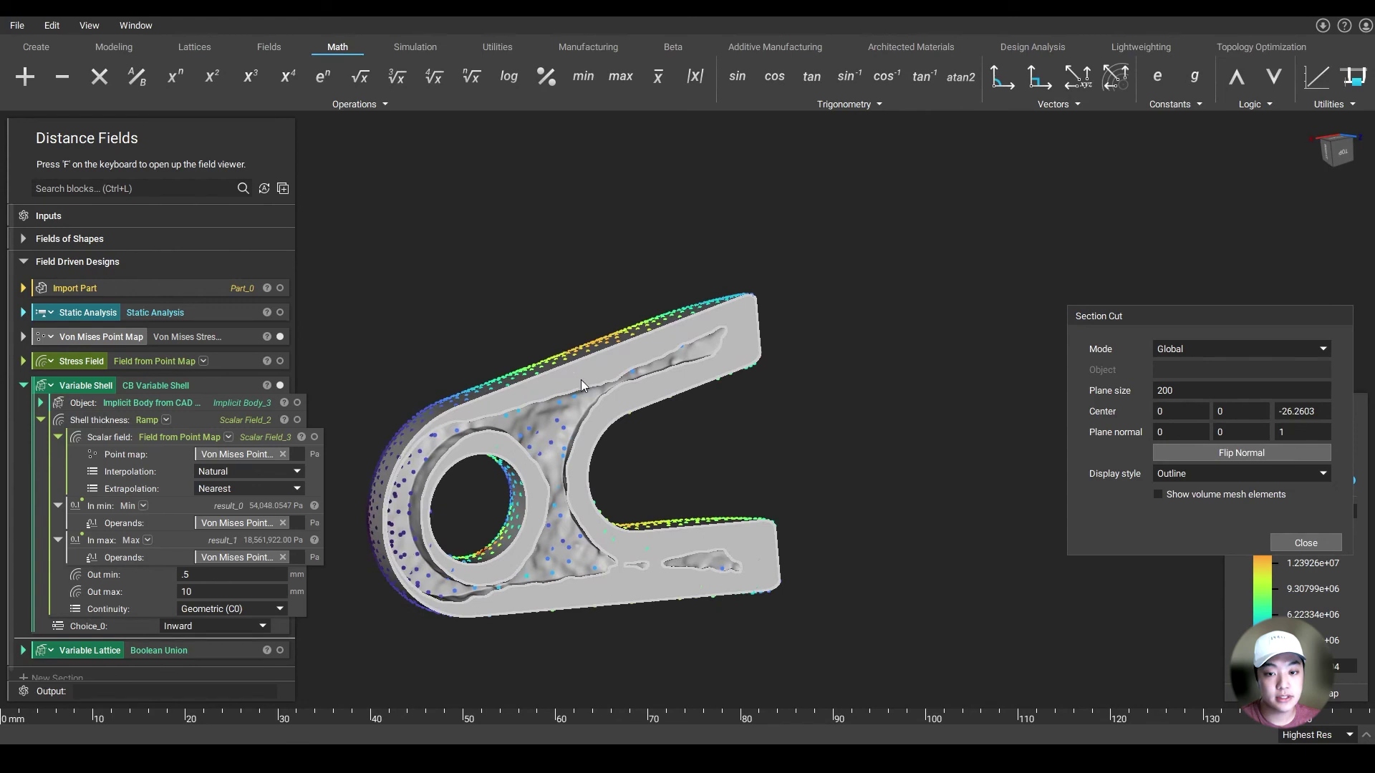
right_click_drag(495, 411, 445, 567)
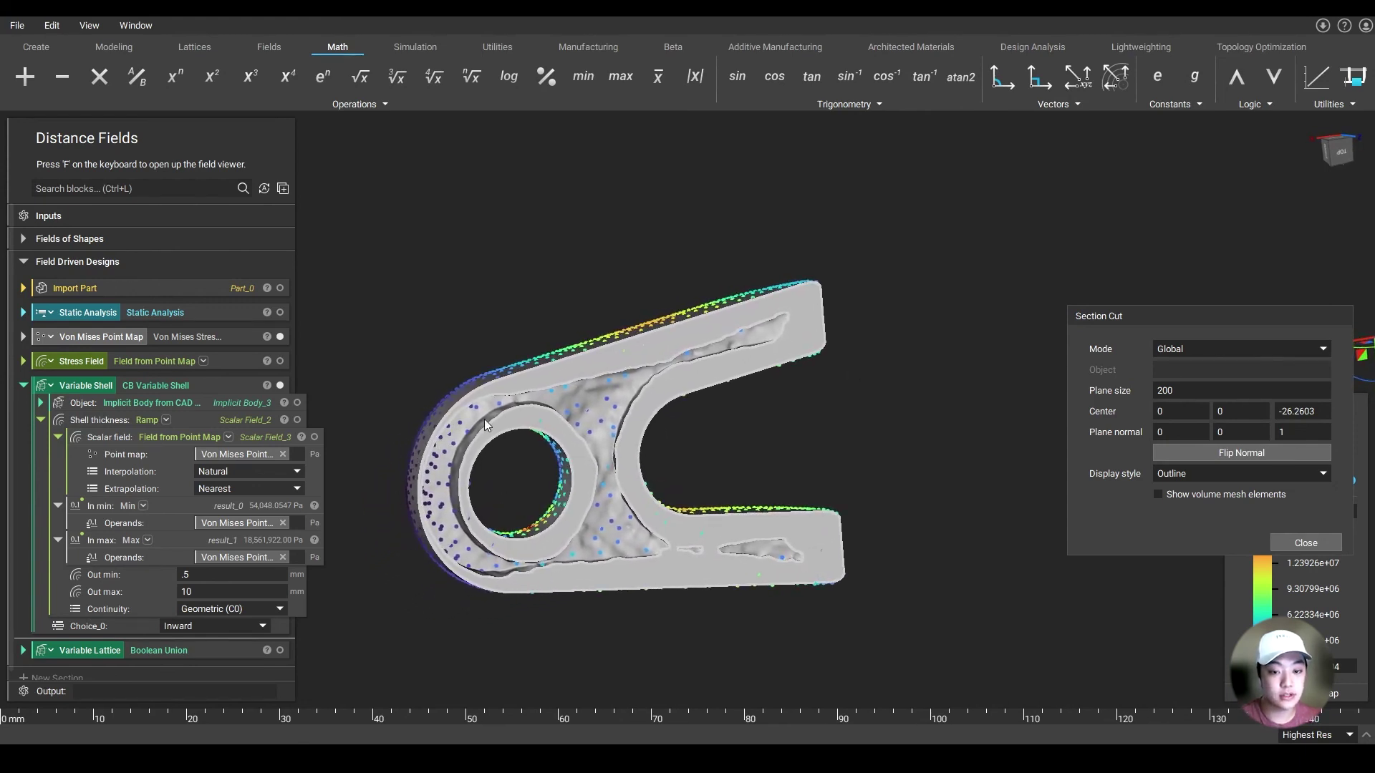
scroll(286, 594, "down", 1)
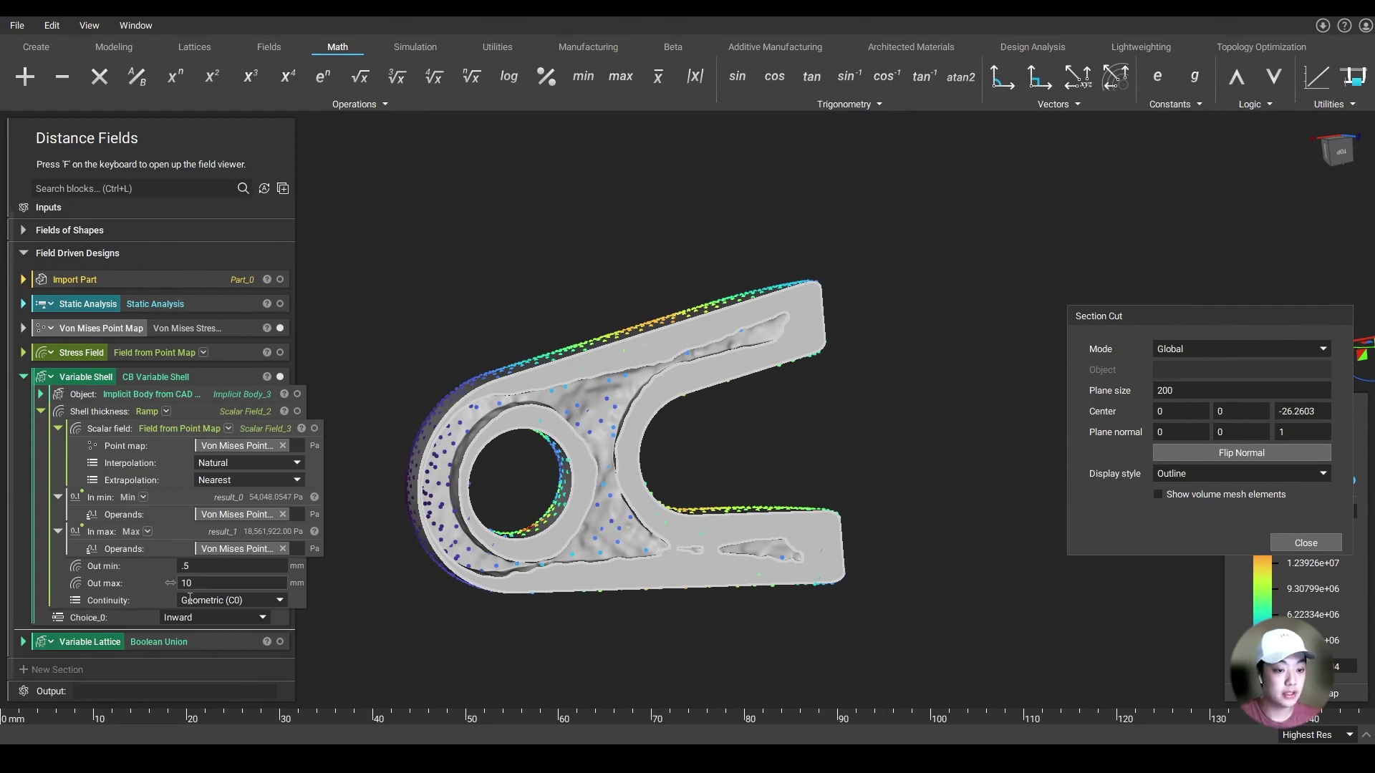
- Replace the displayed Variable Shell with the Variable Lattice, shift the cut plane to about Z -25.5, and examine the lattice against the stress points
left_click(279, 377)
left_click(280, 642)
right_click_drag(936, 436, 1056, 376)
left_click_drag(973, 355, 978, 355)
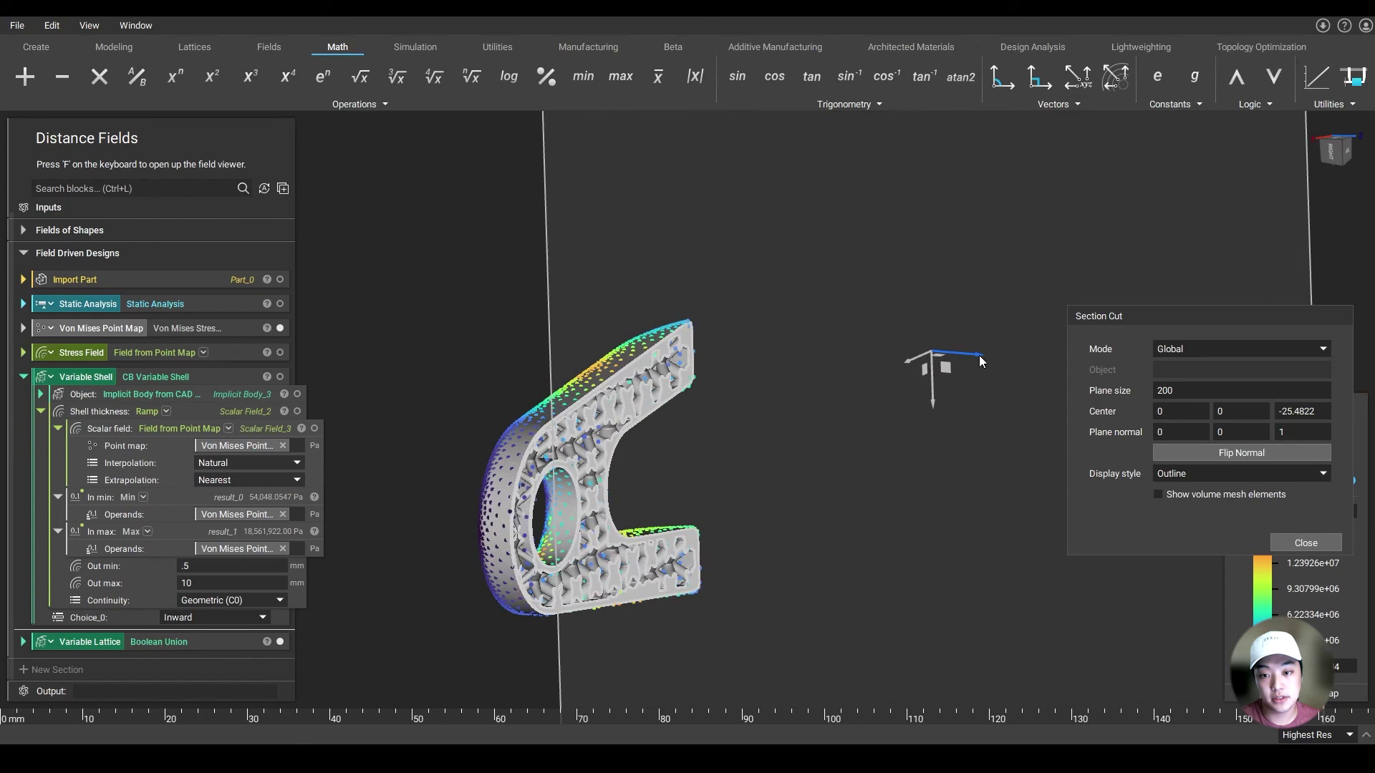
scroll(866, 401, "up", 5)
right_click_drag(928, 351, 930, 315)
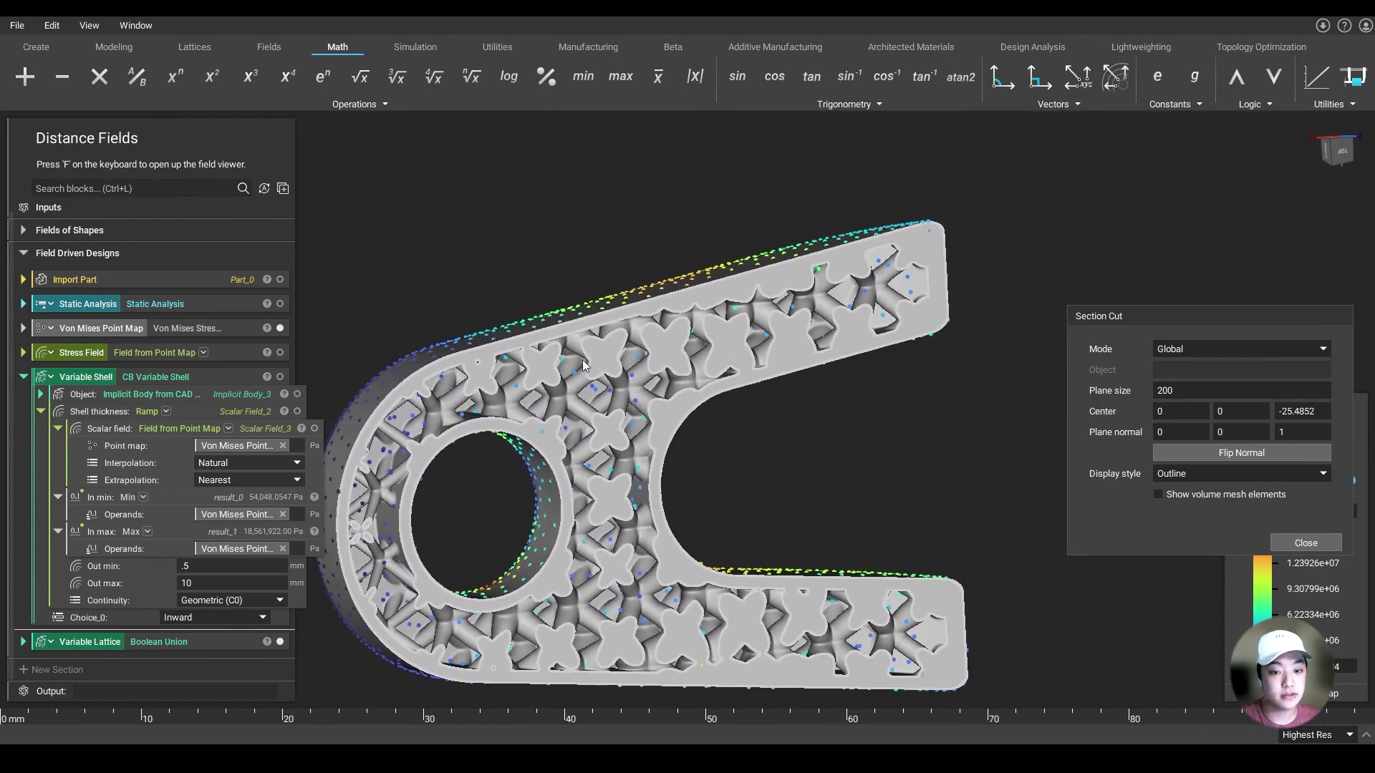
right_click_drag(895, 488, 939, 491)
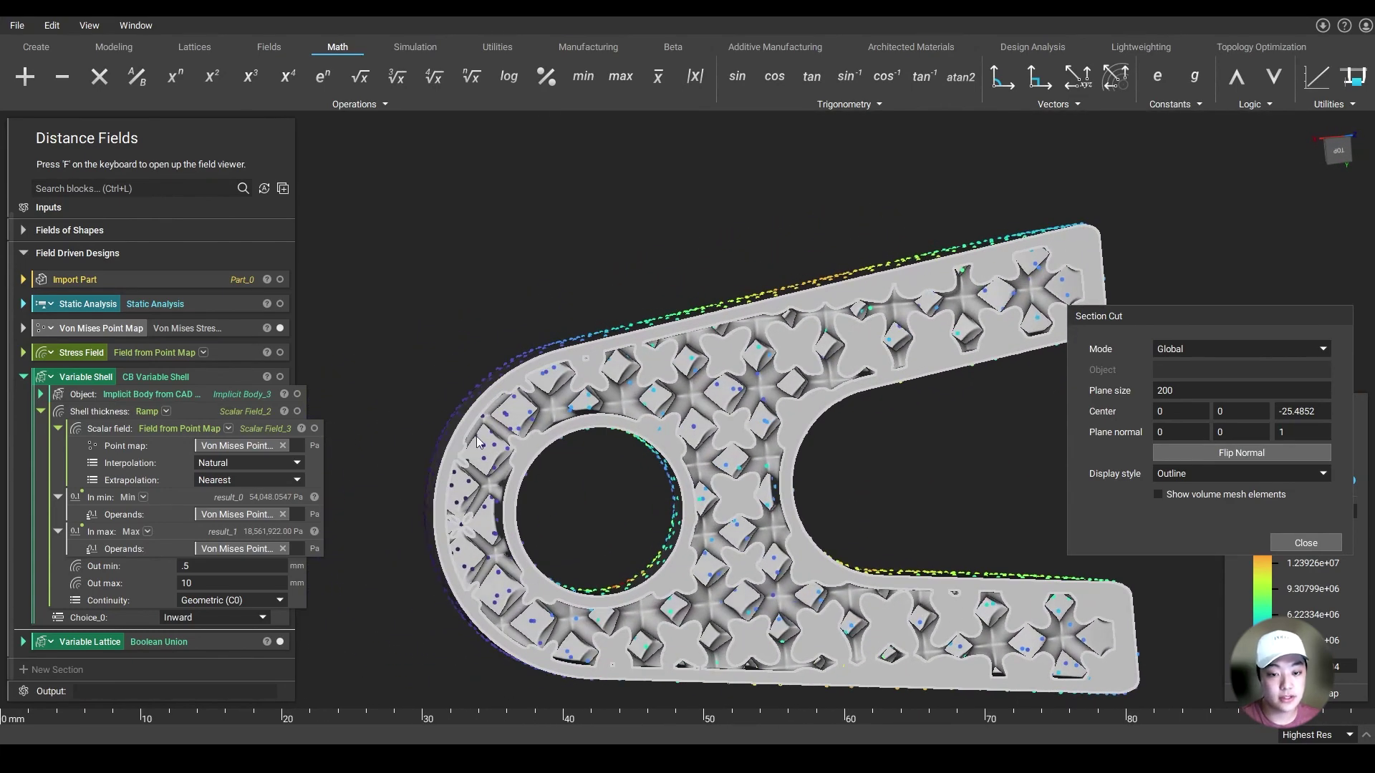
right_click_drag(451, 577, 435, 558)
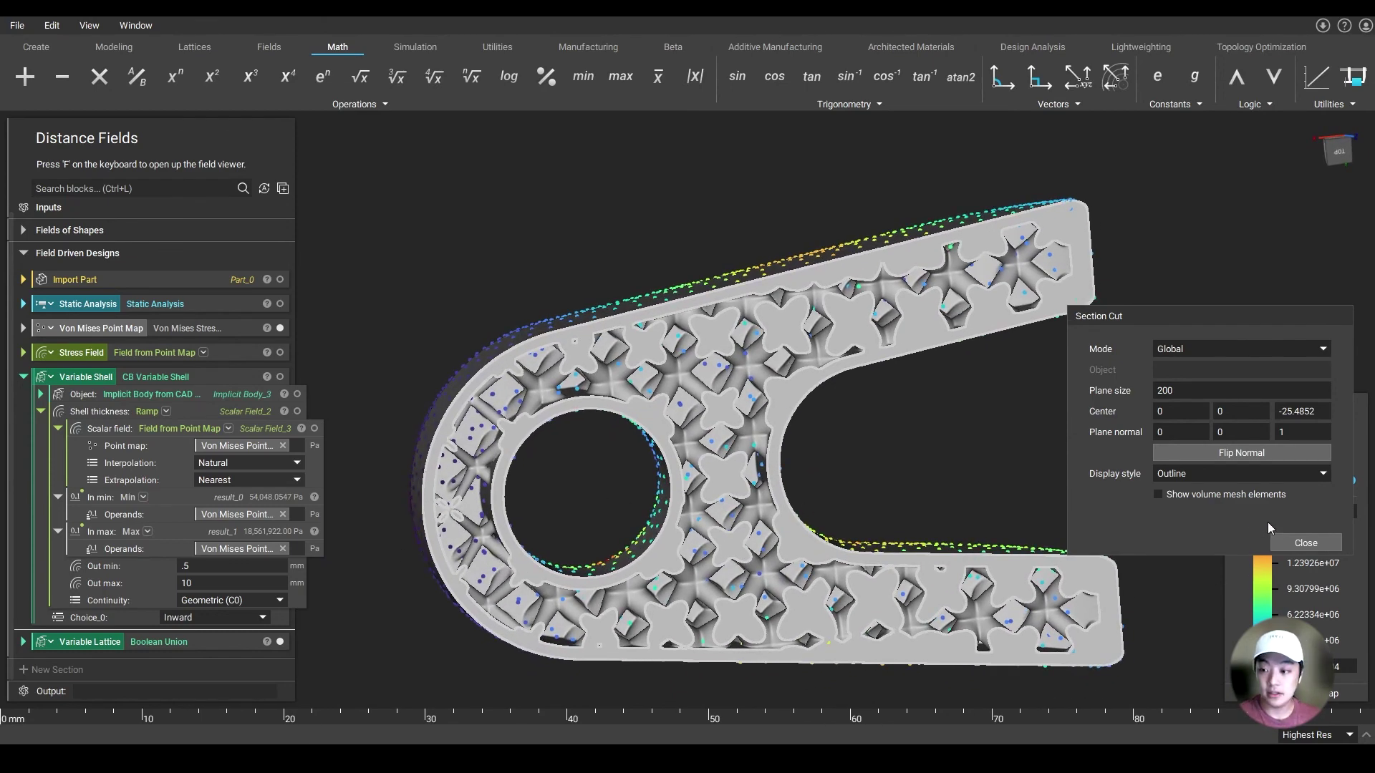
- End the section cut and show the complete Variable Lattice bracket with the stress points overlaid
left_click(1304, 543)
key("z")
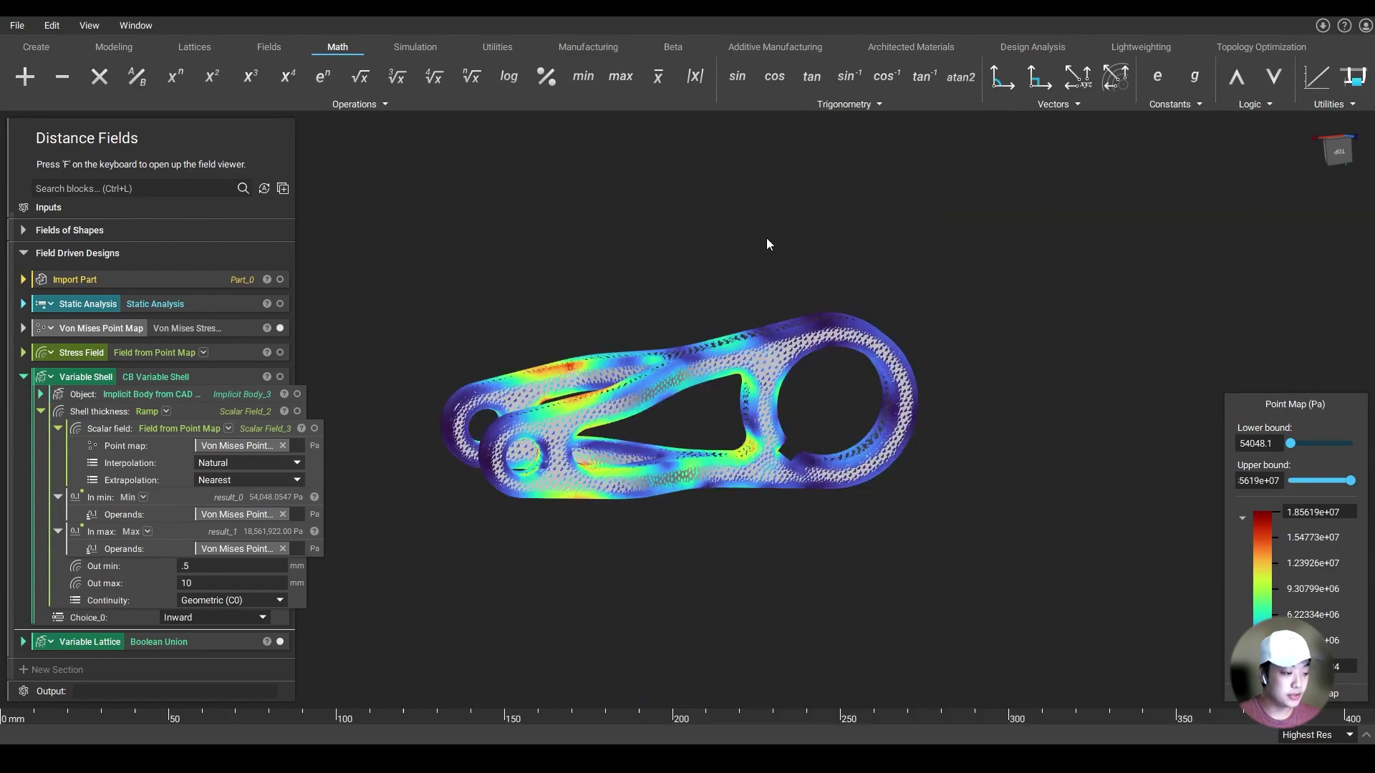
right_click_drag(1003, 375, 1180, 330)
scroll(1183, 314, "up", 1)
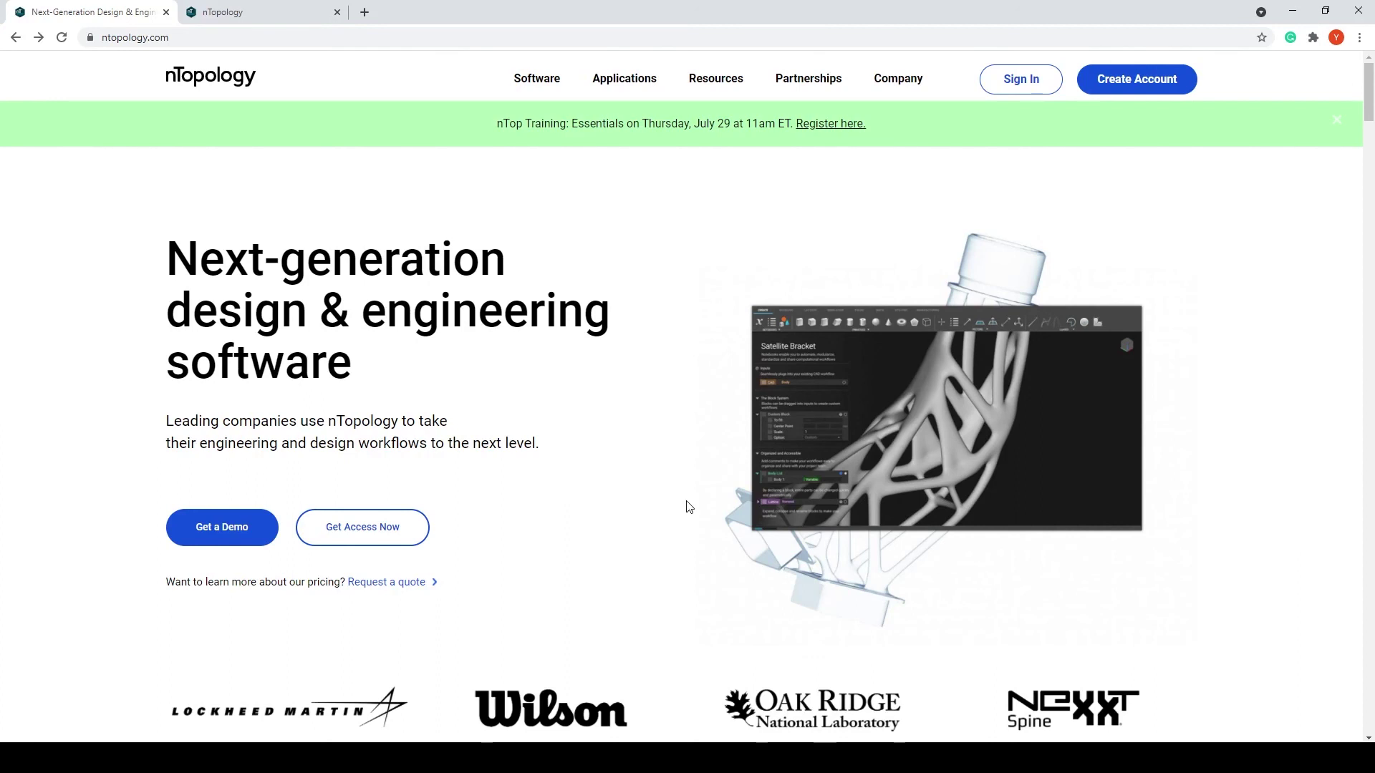
- In the web browser, open the Get a Demo request form from ntopology.com, and bring up the Help Center page at support.ntopology.com/hc/en-us
left_click(158, 43)
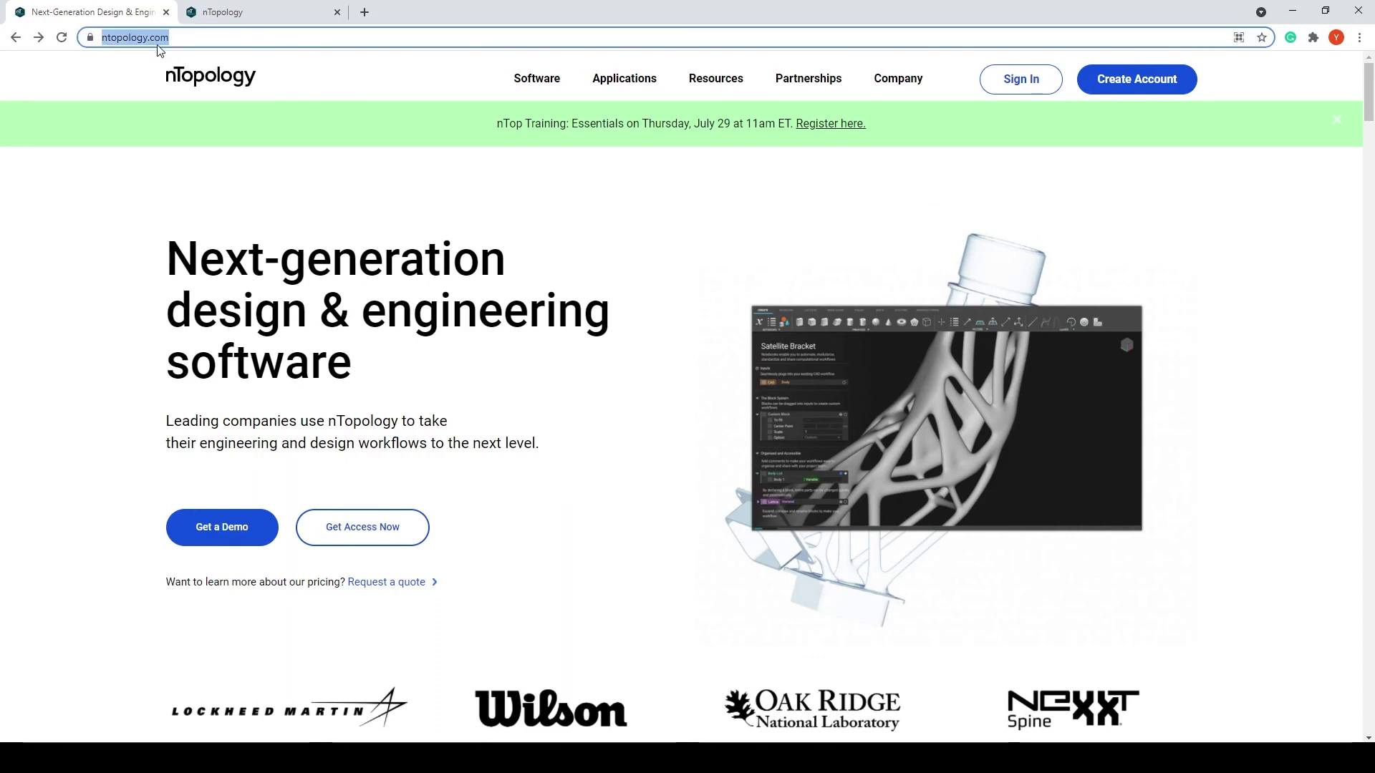
left_click(263, 538)
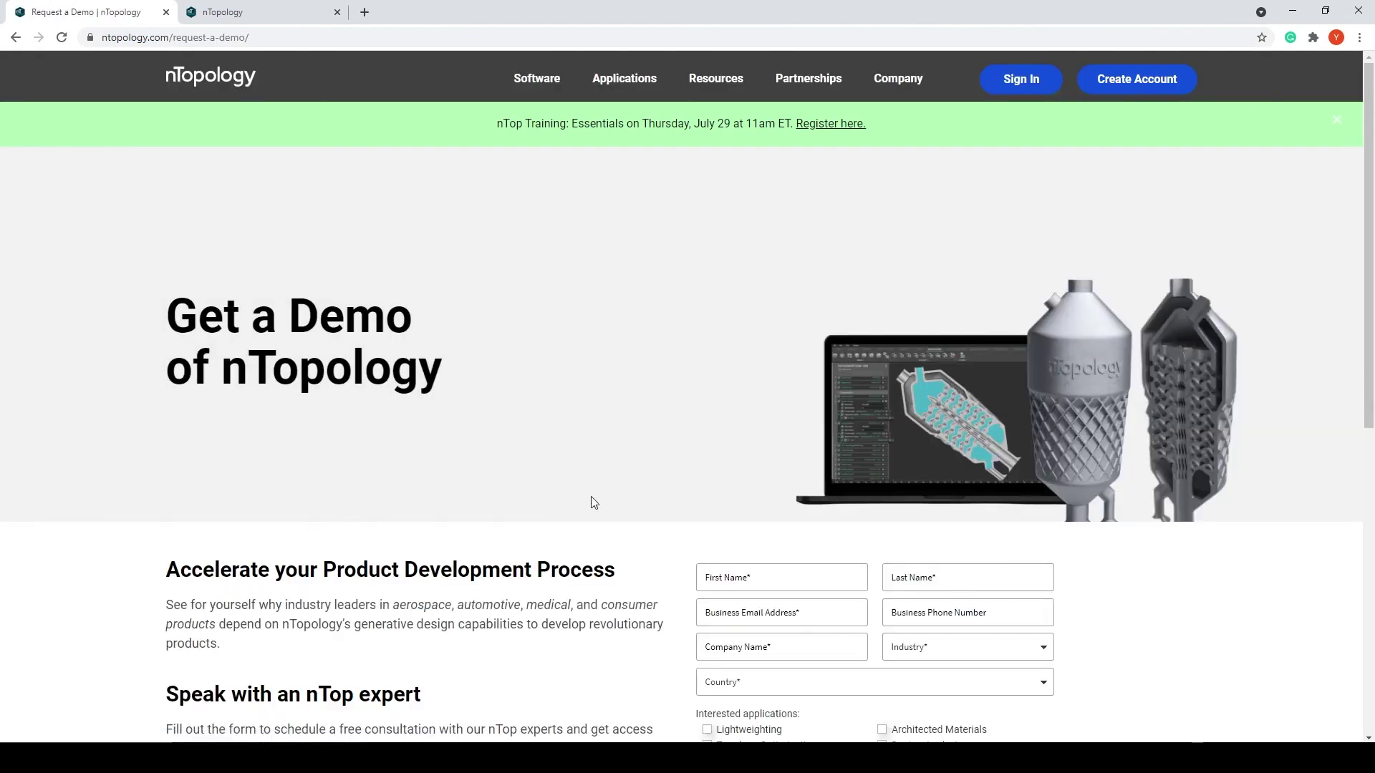
scroll(616, 507, "down", 4)
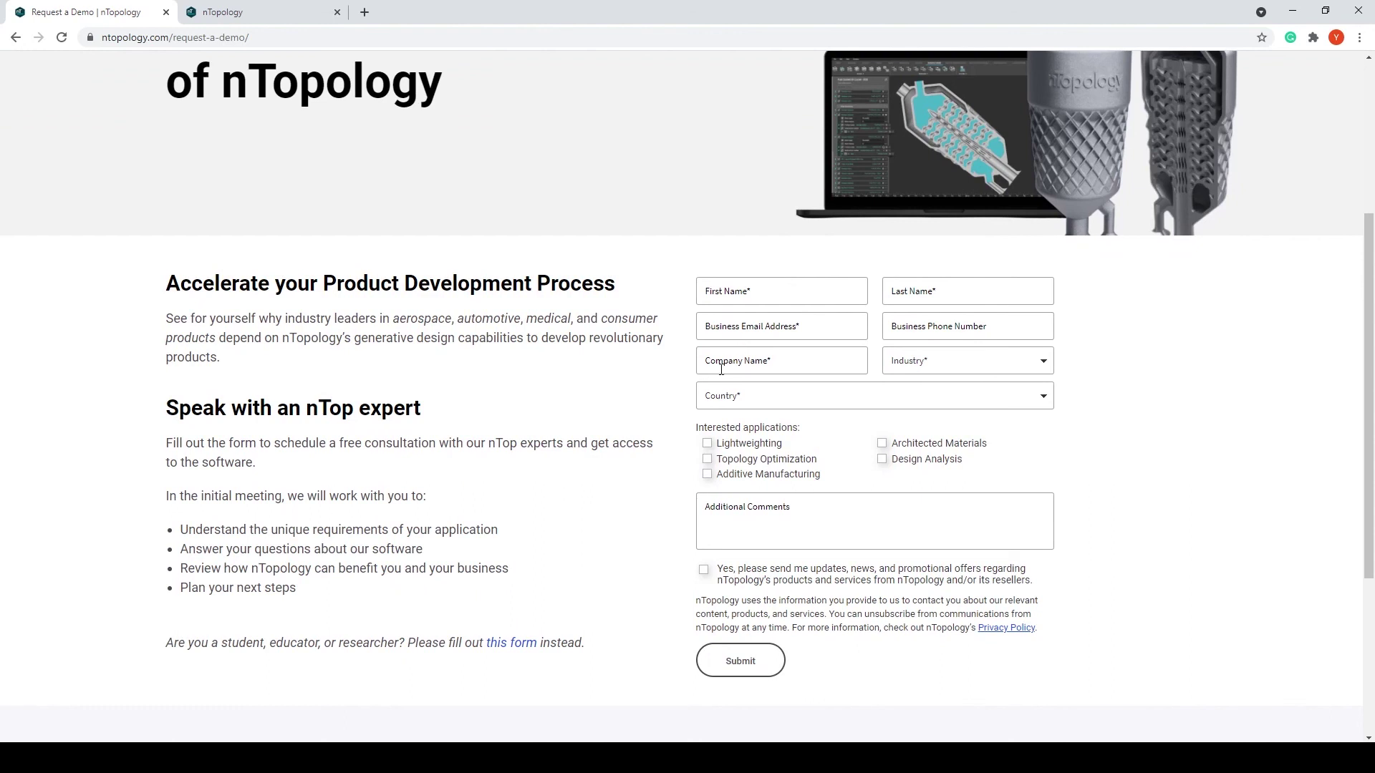
key("ctrl+Tab")
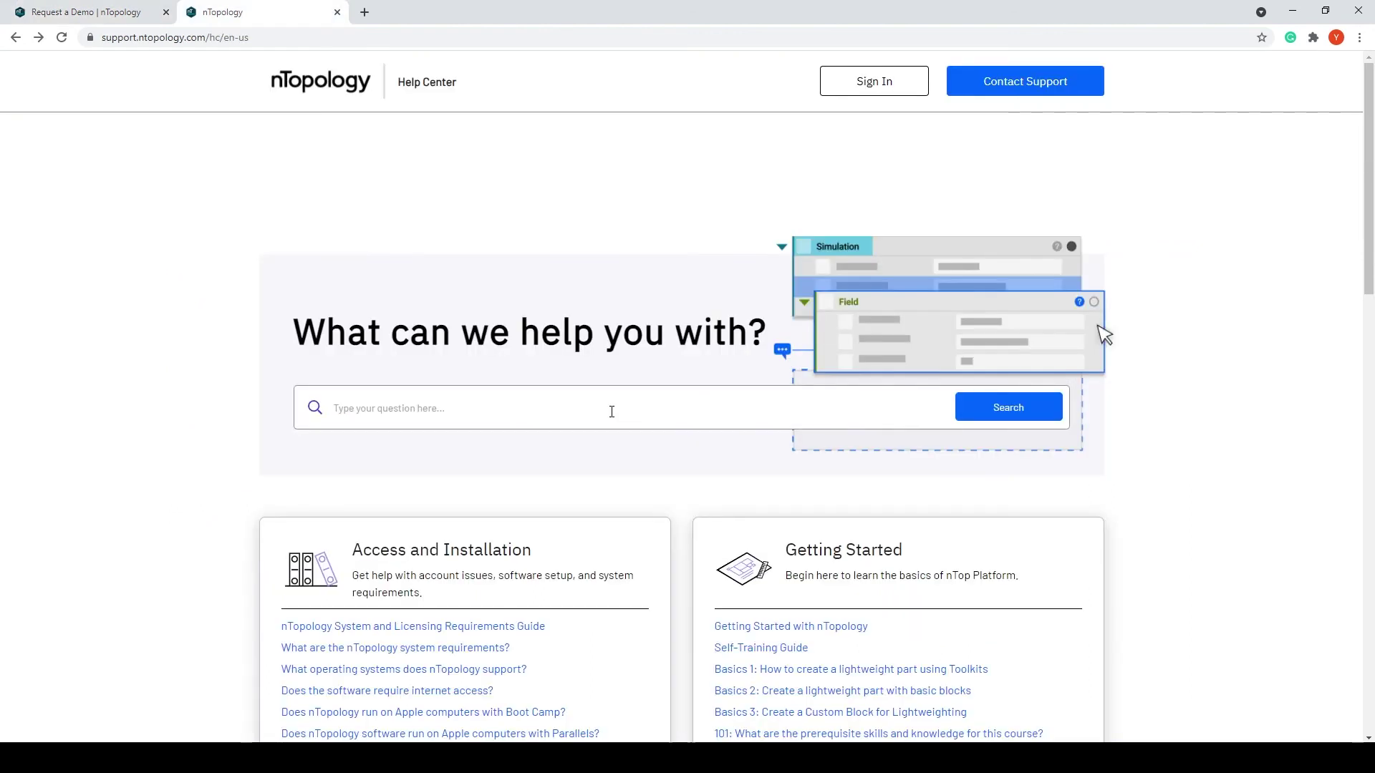
left_click(245, 37)
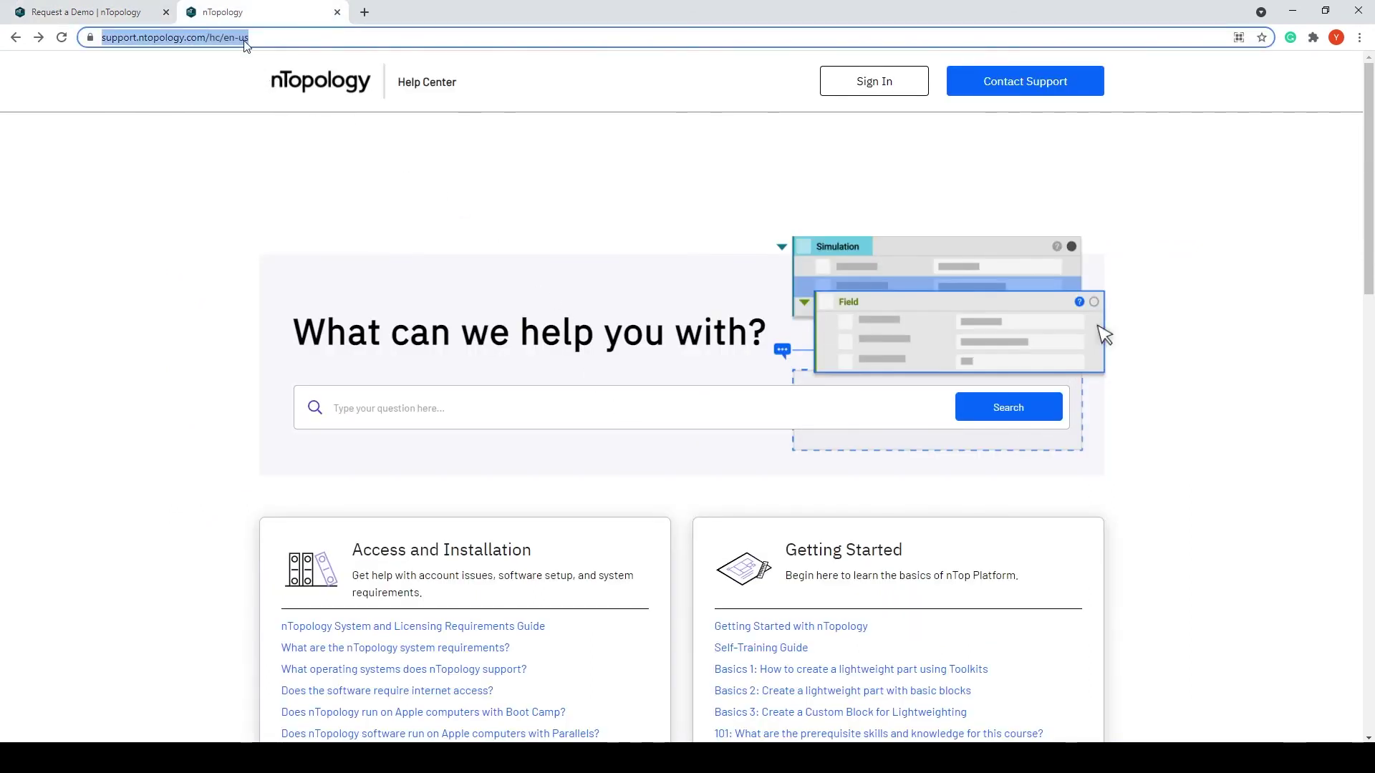